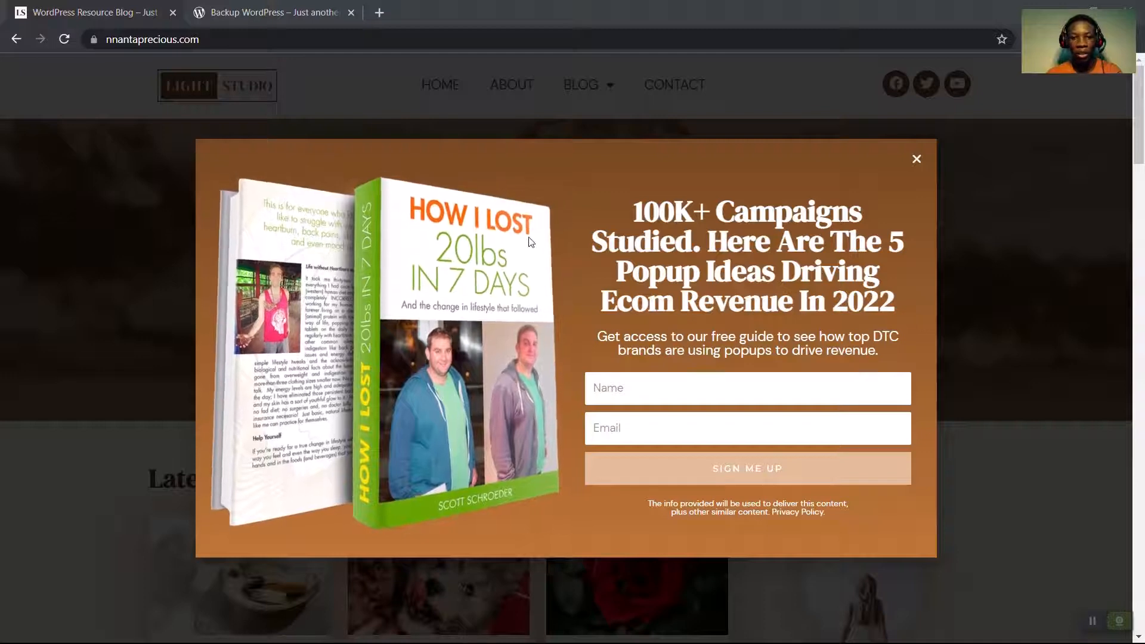
# Step: Close the sign-up popup on the blog's home page and reload the page
pyautogui.click(626, 387)
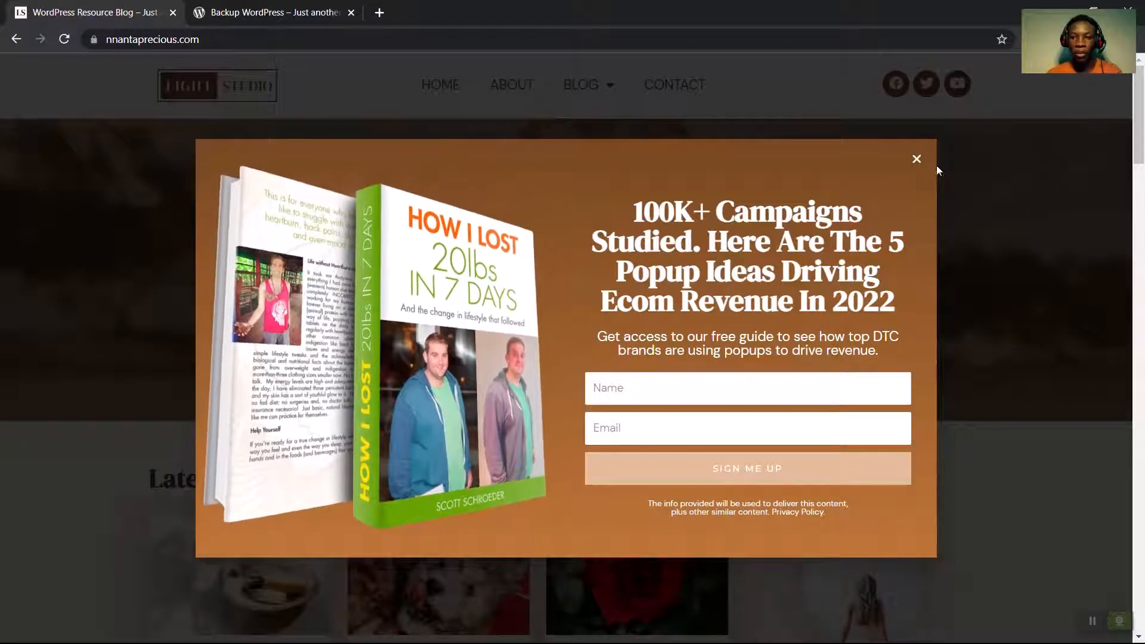
pyautogui.click(917, 160)
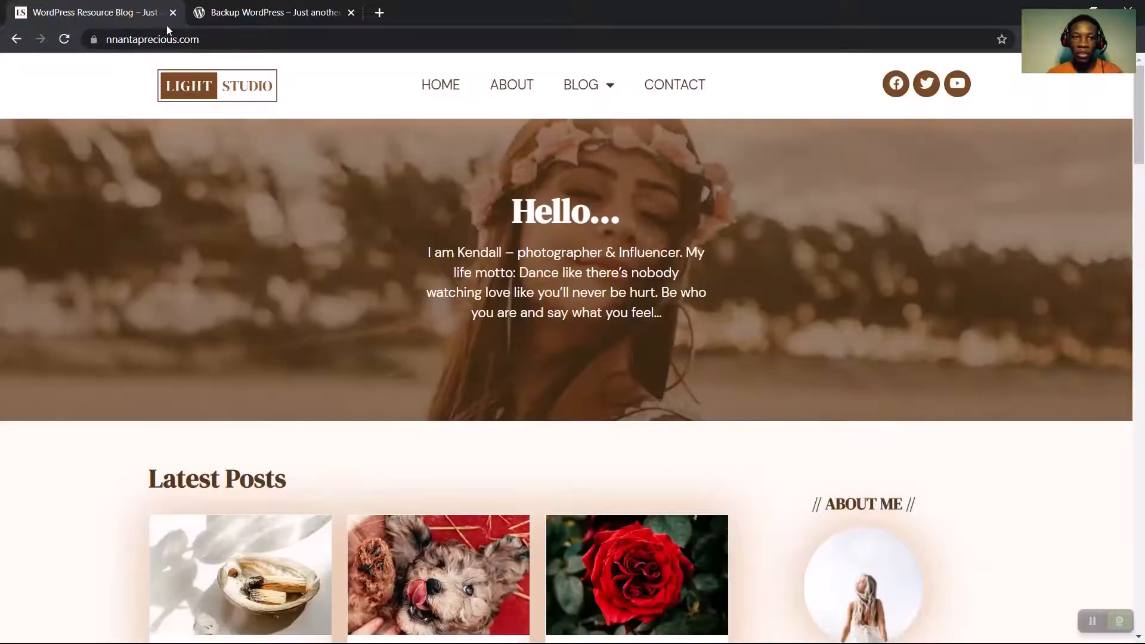
pyautogui.click(65, 39)
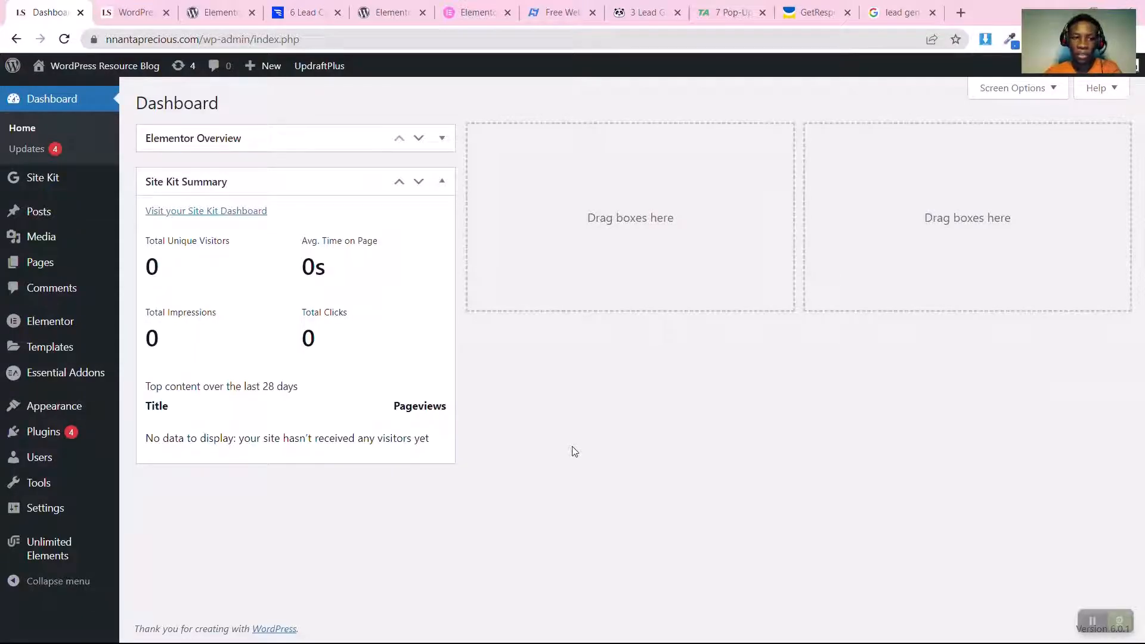
# Step: Open the plugin upload form and browse the Compressed downloads folder for the Elementor archives without choosing a file
pyautogui.moveTo(99, 436)
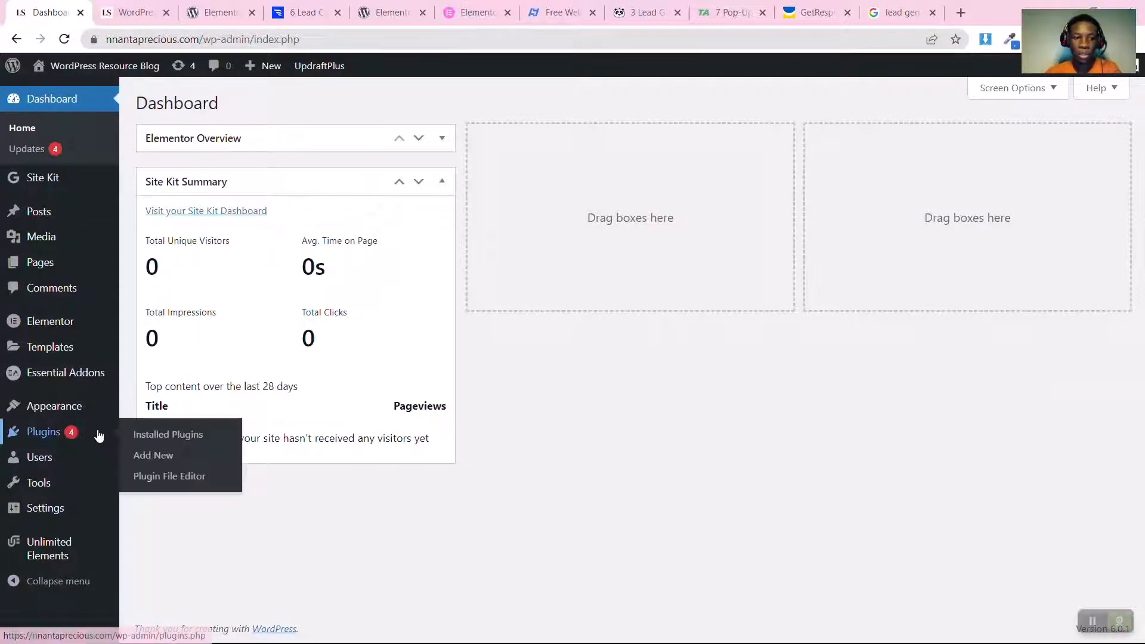
pyautogui.click(141, 455)
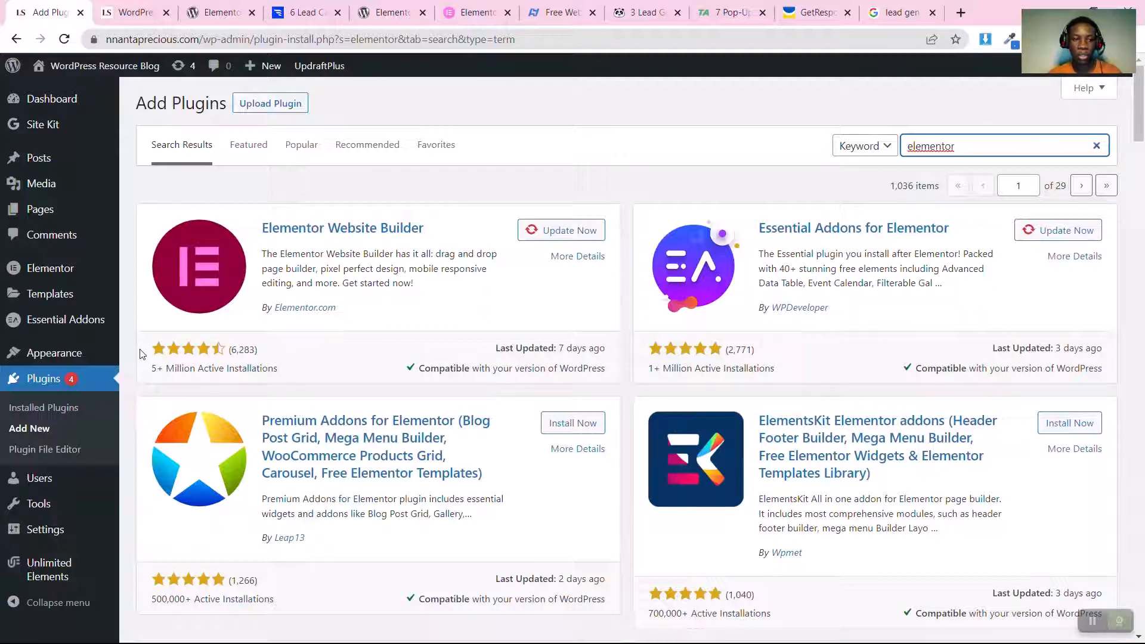
pyautogui.click(268, 103)
pyautogui.click(529, 237)
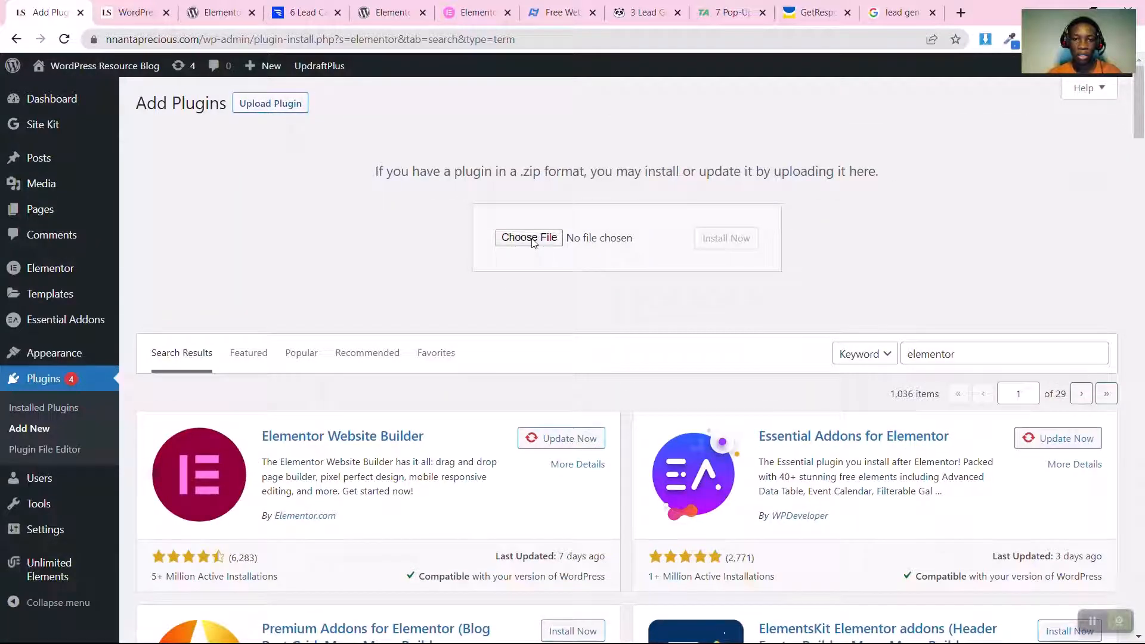
pyautogui.scroll(-3, 307, 205)
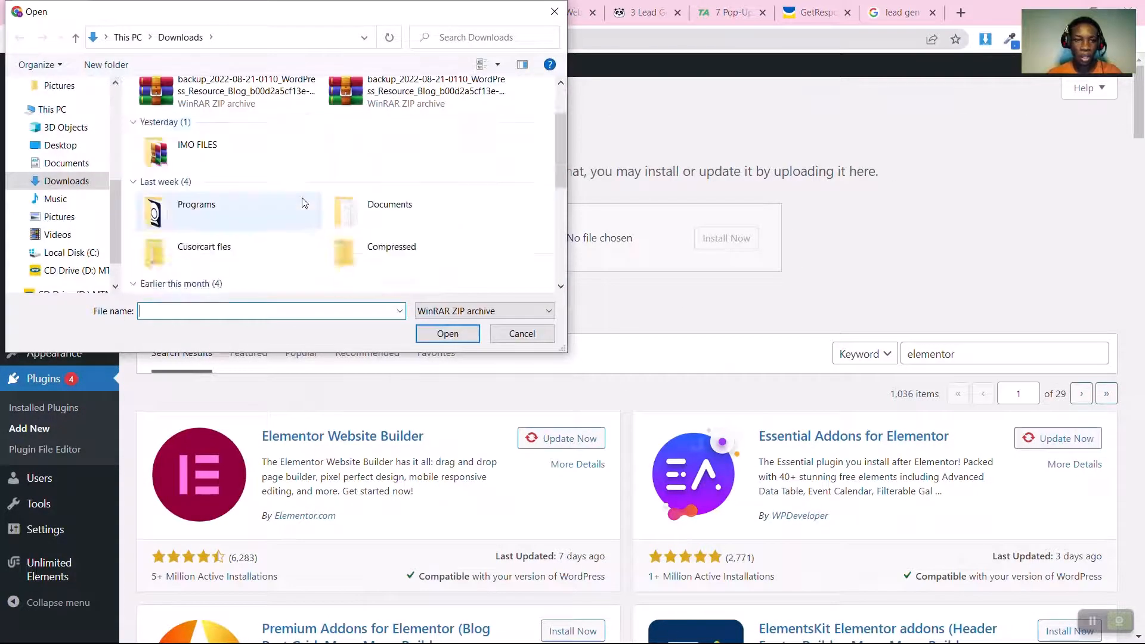
pyautogui.doubleClick(381, 146)
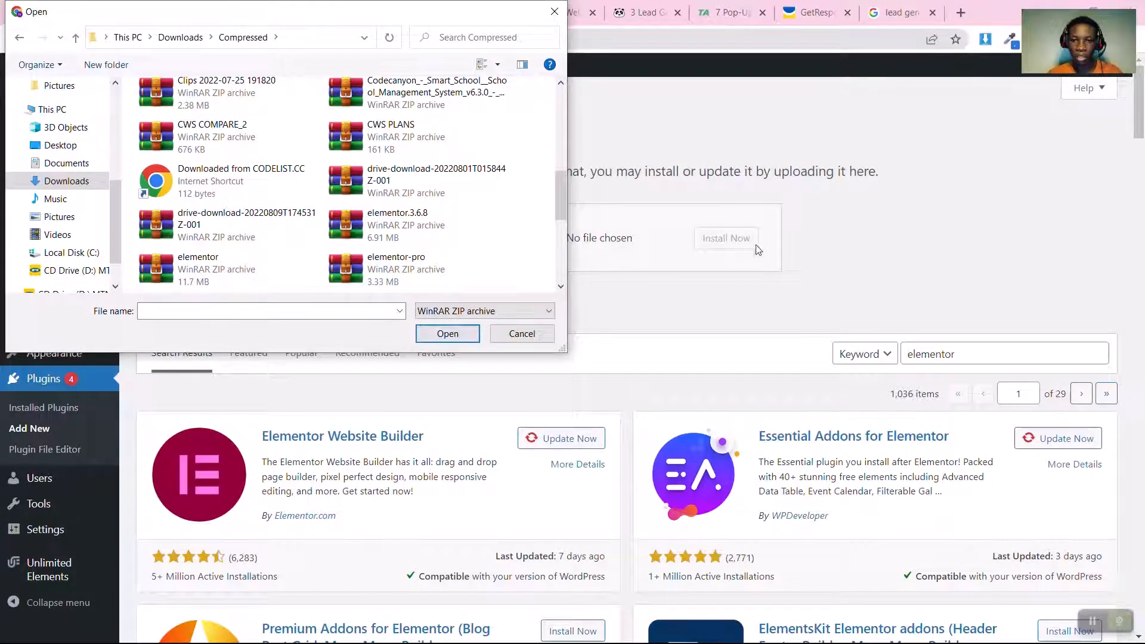
pyautogui.click(554, 11)
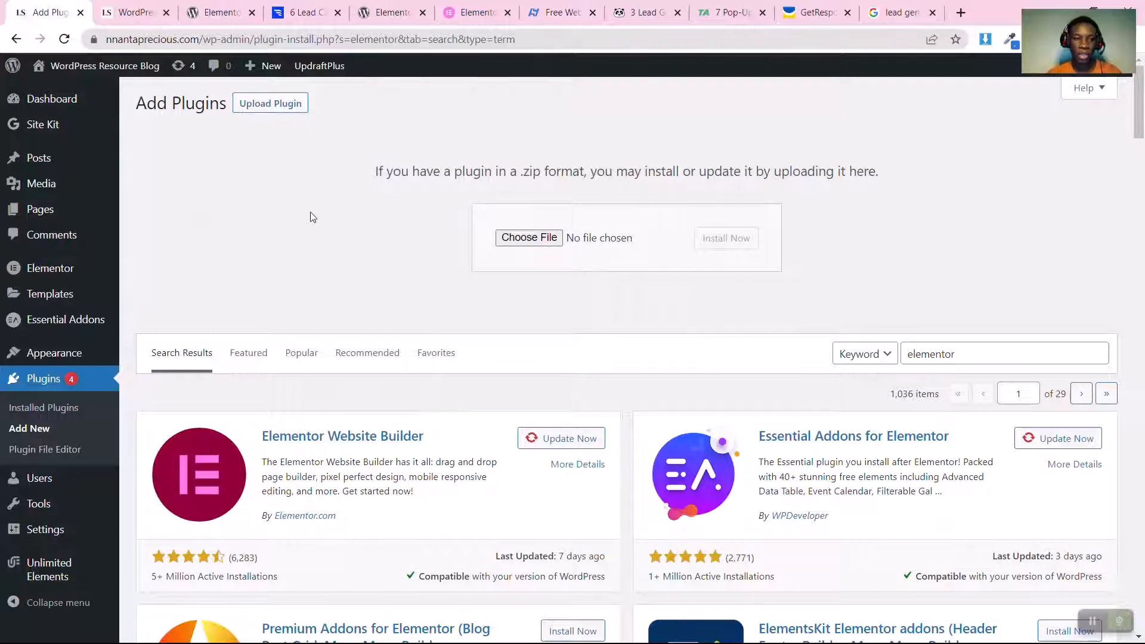
# Step: Open the form for adding a new Elementor template in a new browser tab
pyautogui.moveTo(61, 270)
pyautogui.moveTo(31, 296)
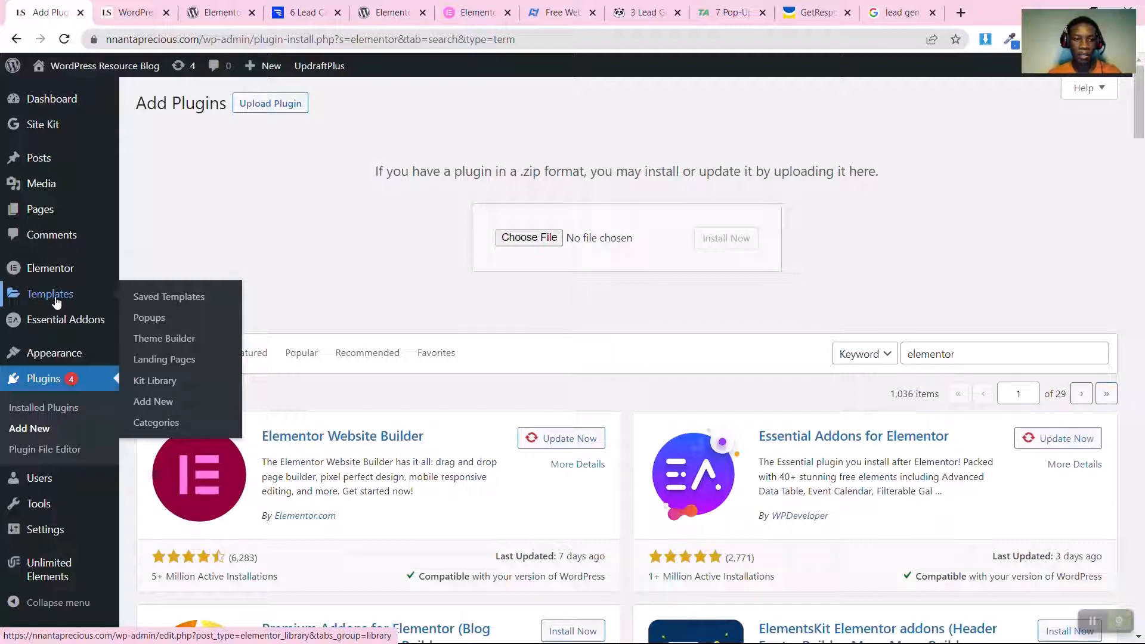
pyautogui.rightClick(154, 404)
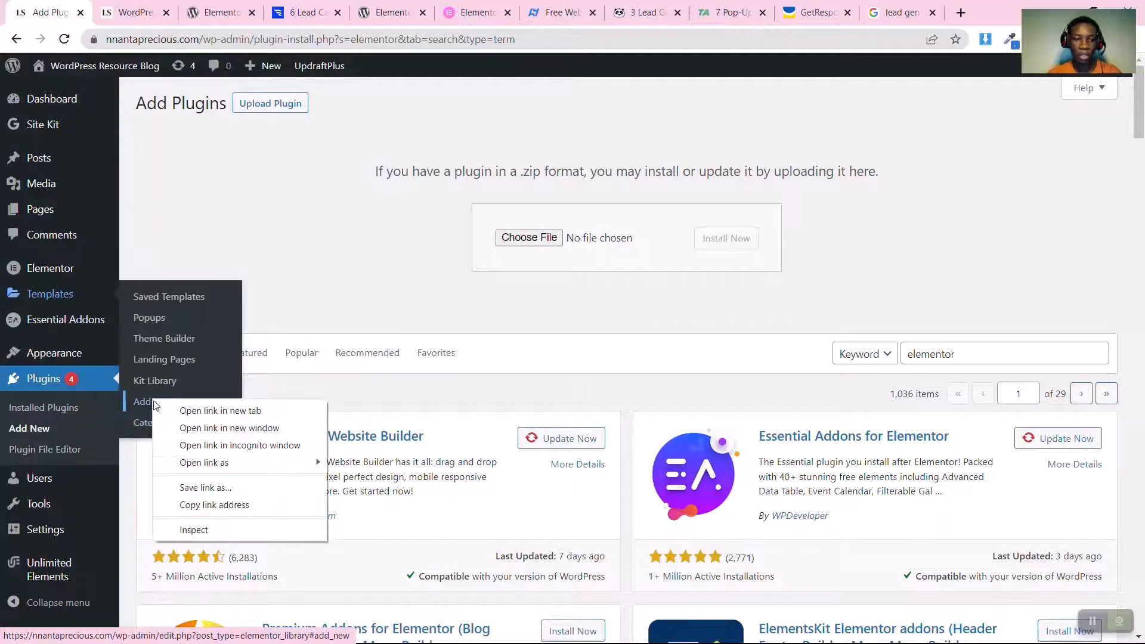
pyautogui.click(178, 409)
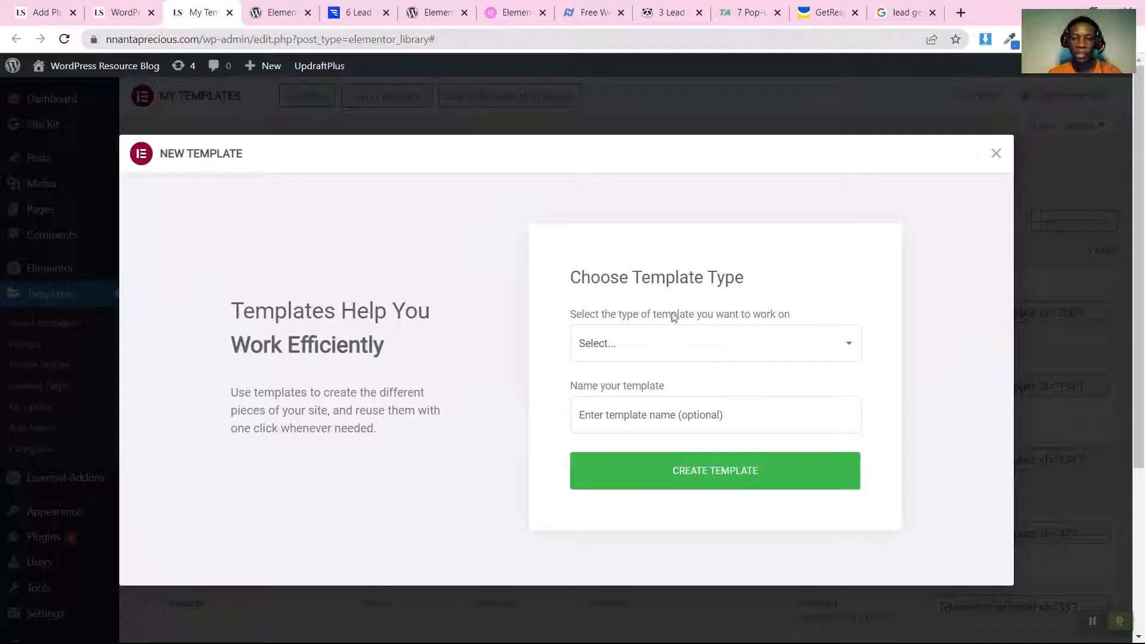
# Step: Create a template of type Popup named "Free eBook"
pyautogui.click(650, 357)
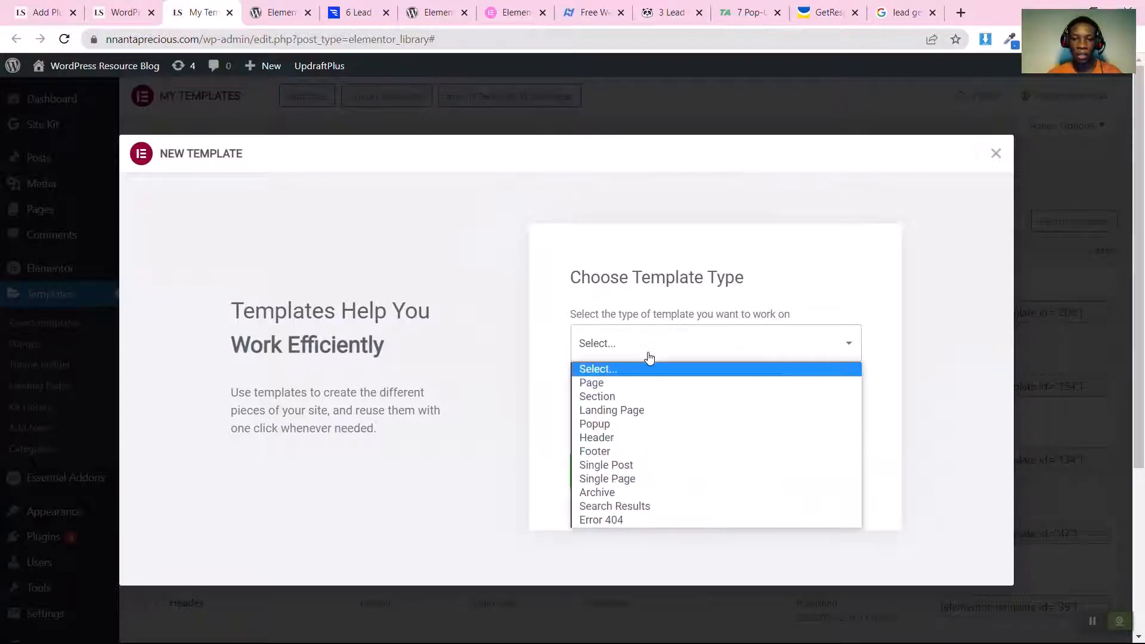
pyautogui.click(629, 429)
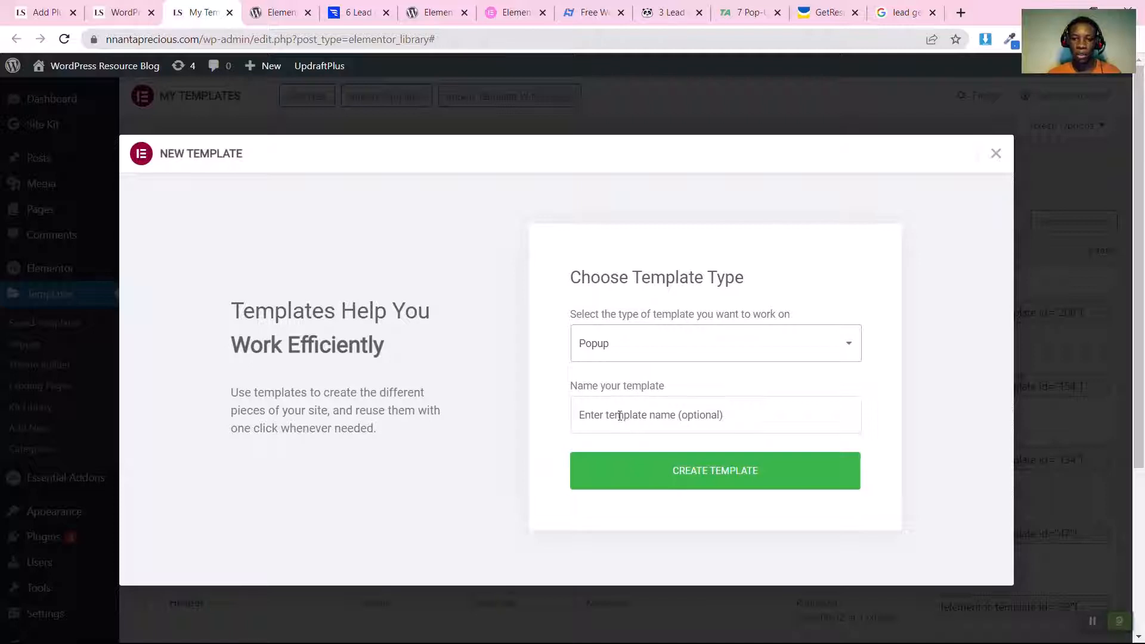
pyautogui.click(620, 416)
pyautogui.write('L')
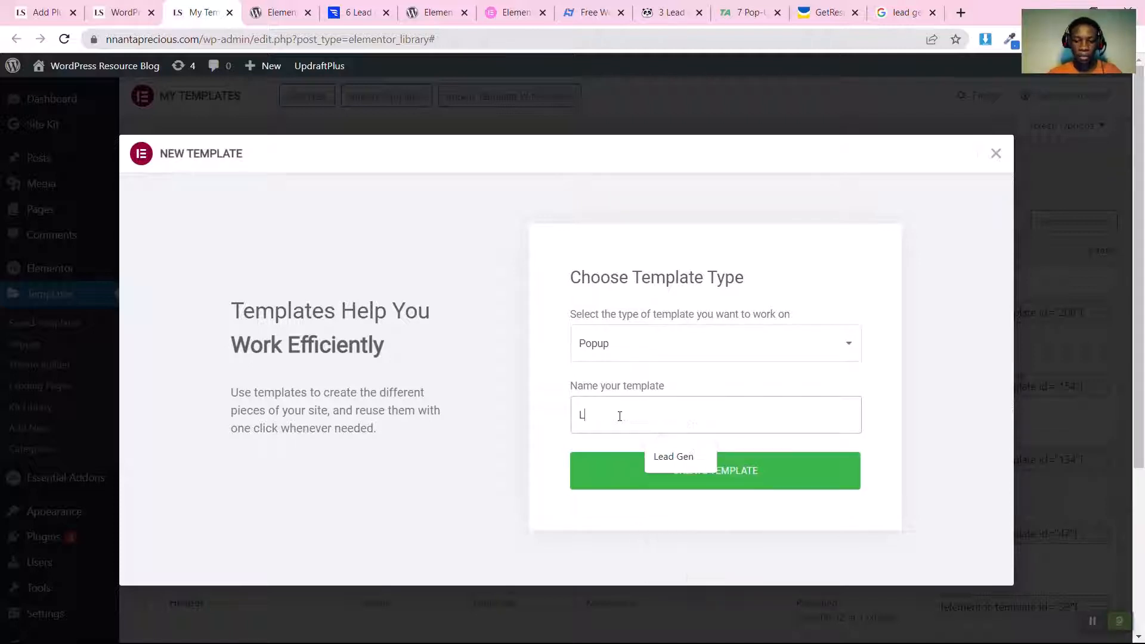
pyautogui.write('ead Gene')
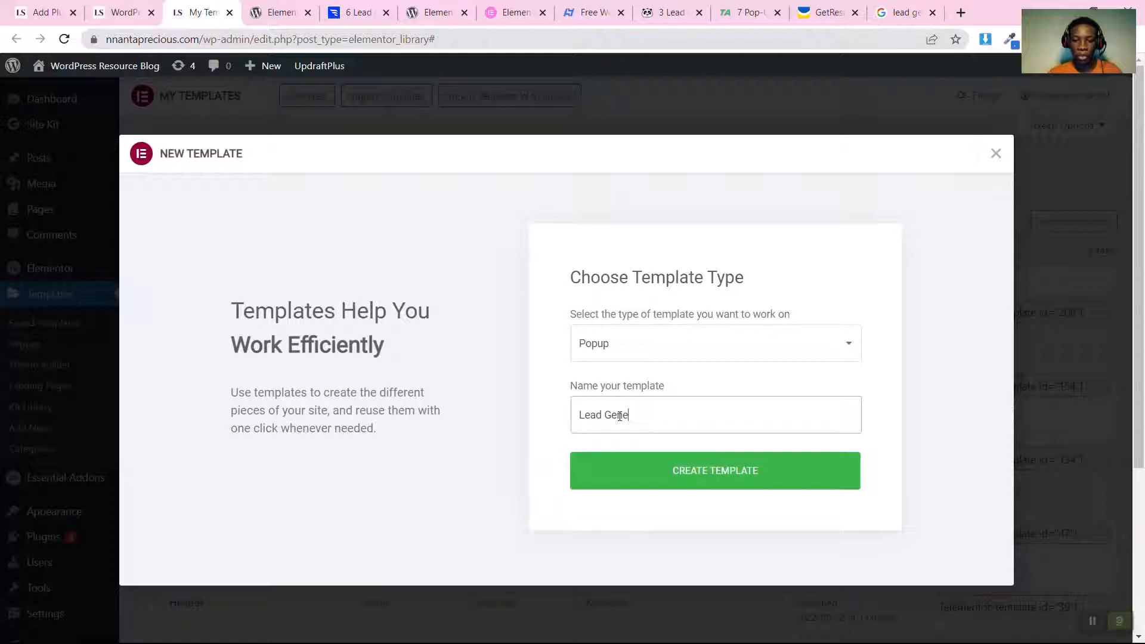
pyautogui.hotkey('ctrl', 'a')
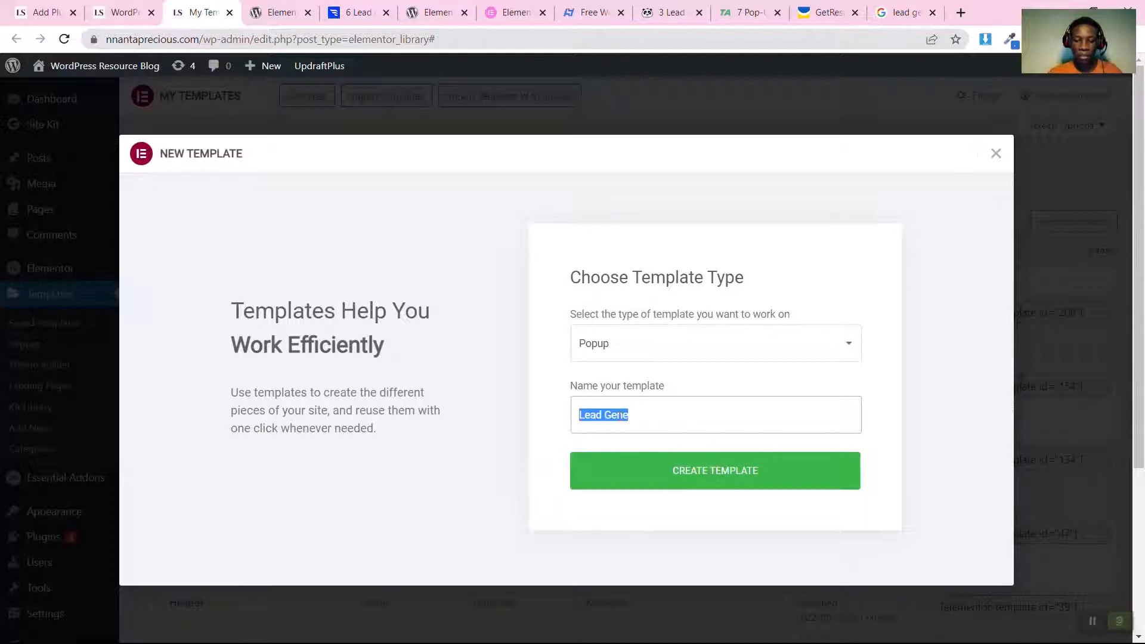
pyautogui.write('Free E')
pyautogui.press('BackSpace')
pyautogui.write('eBook')
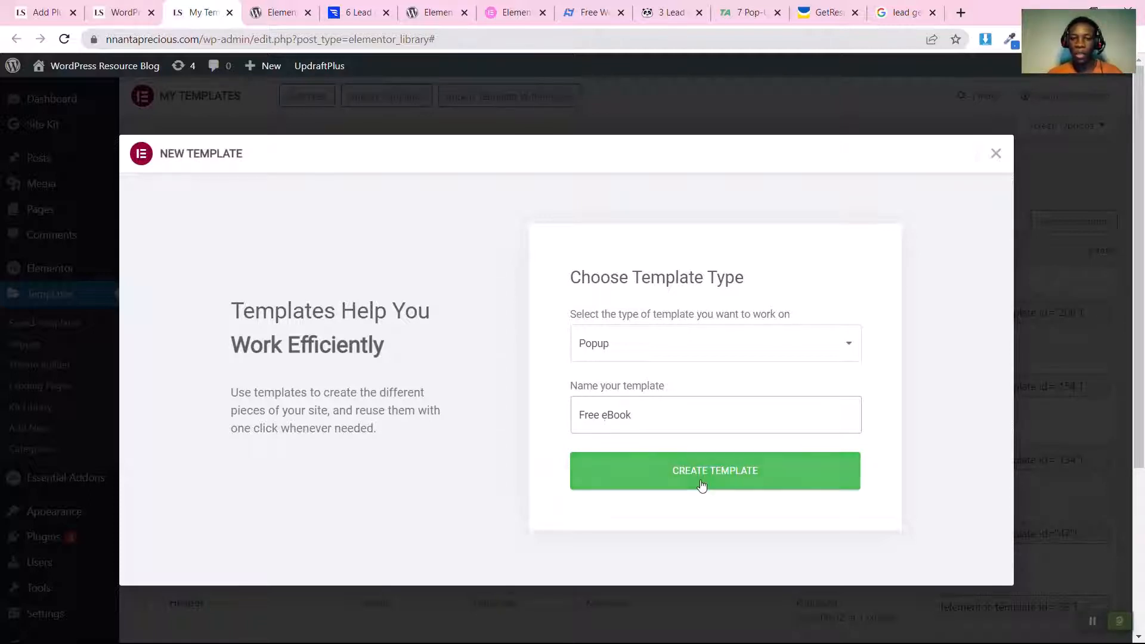
pyautogui.click(666, 473)
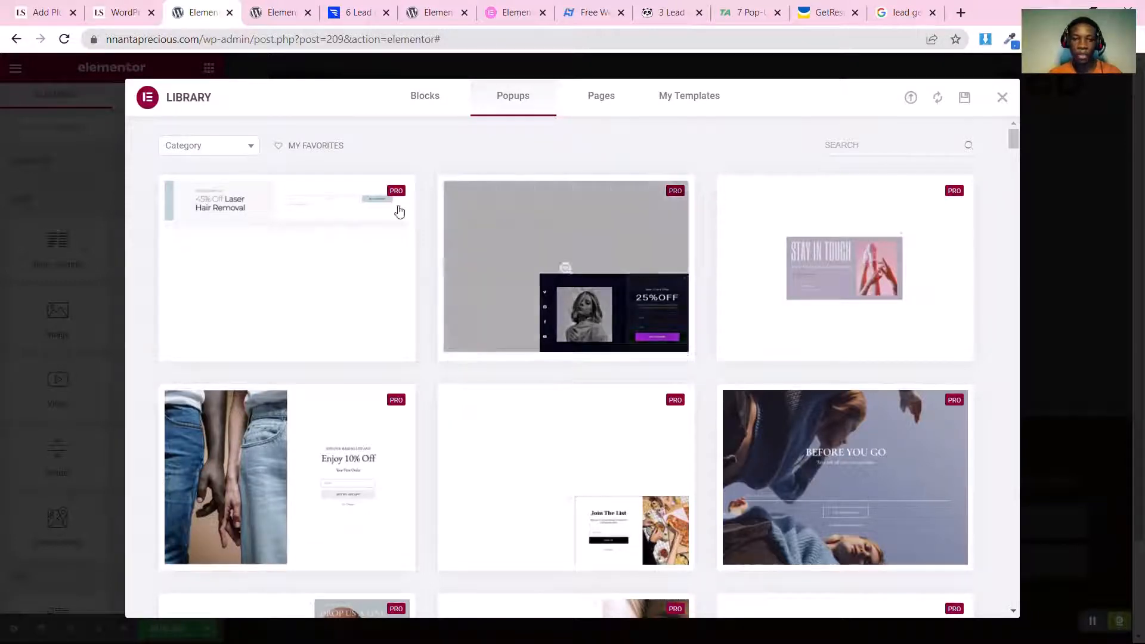
# Step: Preview the 45% Off Laser Hair Removal popup, look through the other popup templates, and close the library without inserting one
pyautogui.click(338, 251)
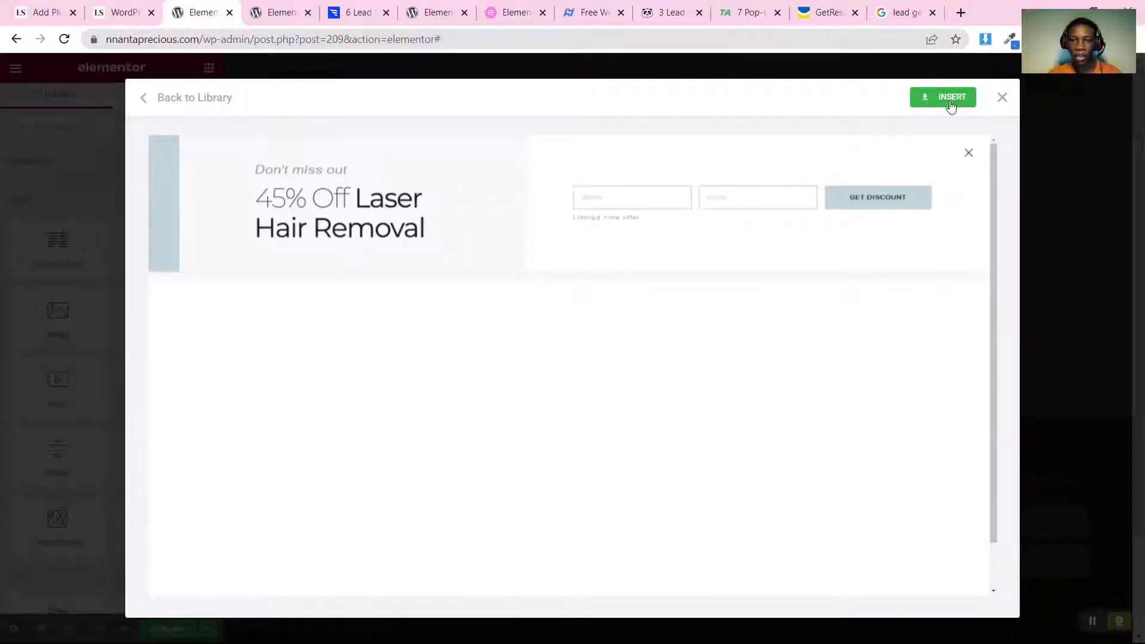
pyautogui.click(215, 100)
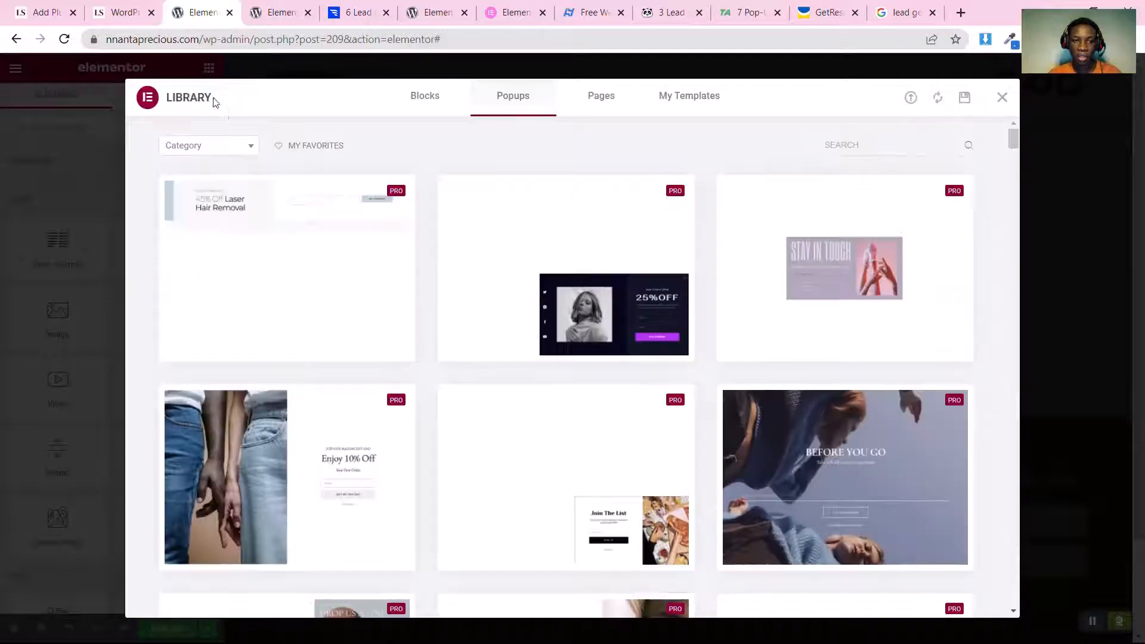
pyautogui.scroll(-7, 424, 420)
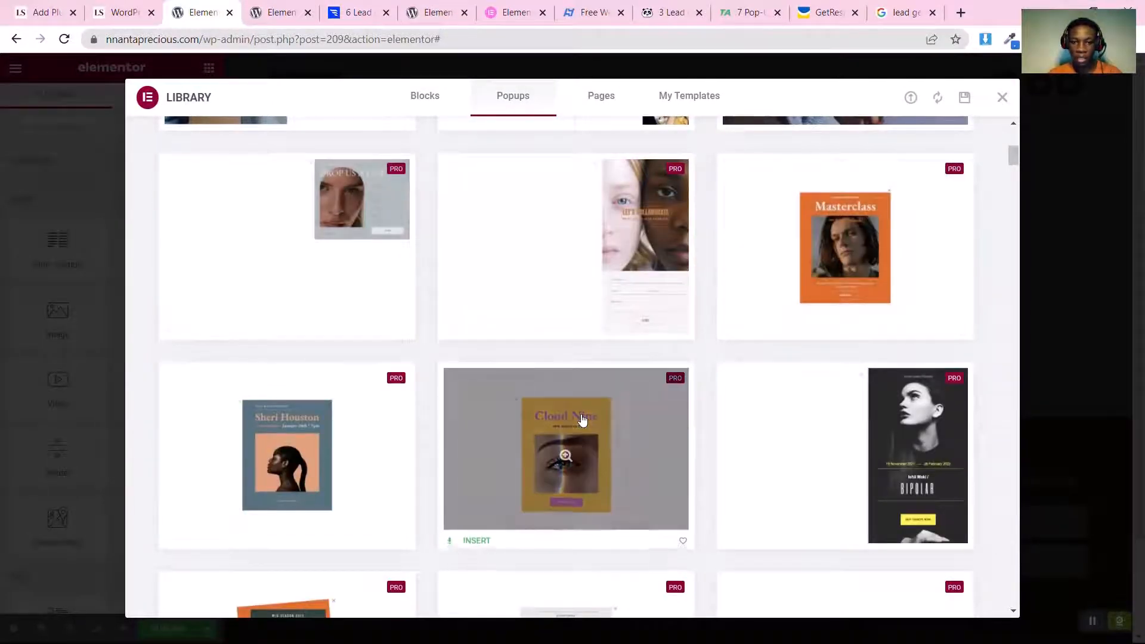
pyautogui.scroll(-3, 582, 420)
pyautogui.scroll(-2, 582, 420)
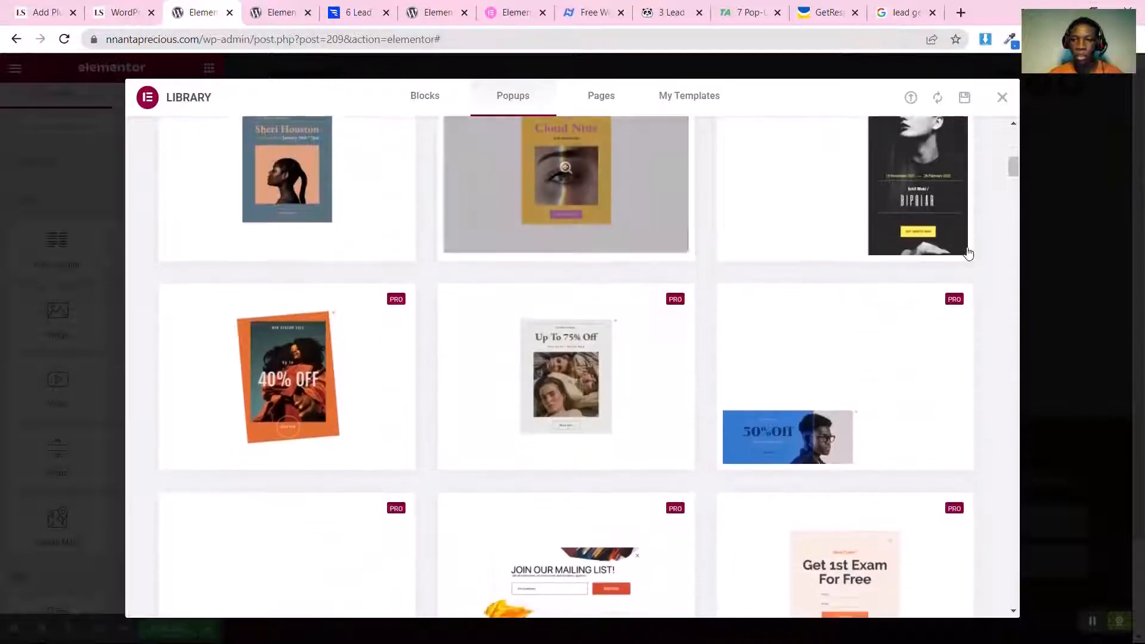
pyautogui.click(1000, 103)
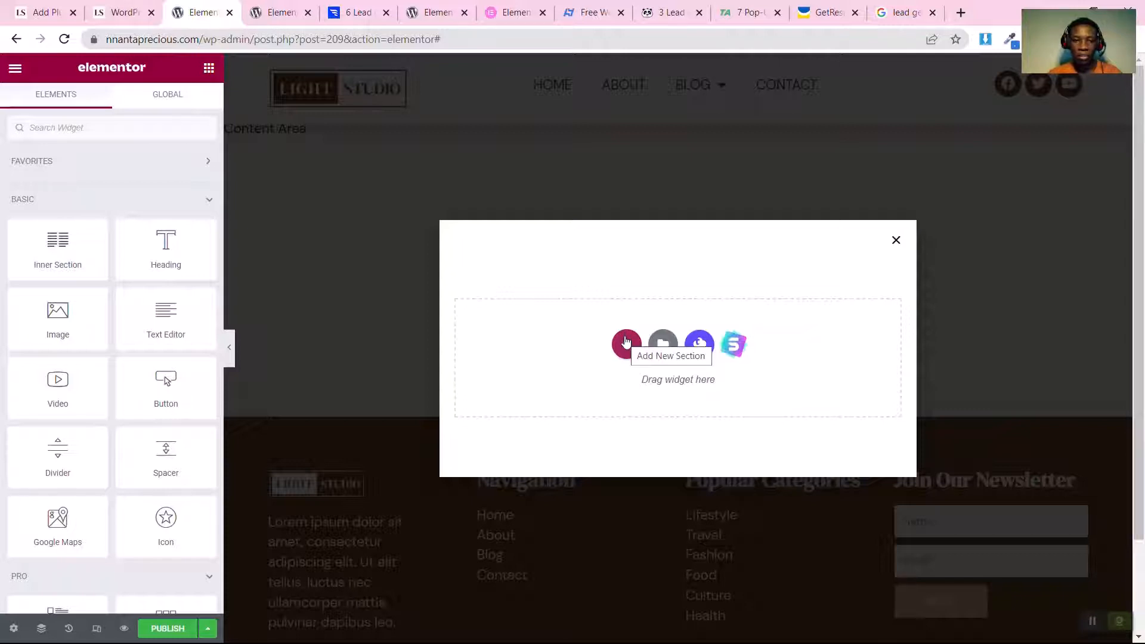
# Step: Set the popup's width to 995 px and its height to a custom 562 px
pyautogui.click(13, 628)
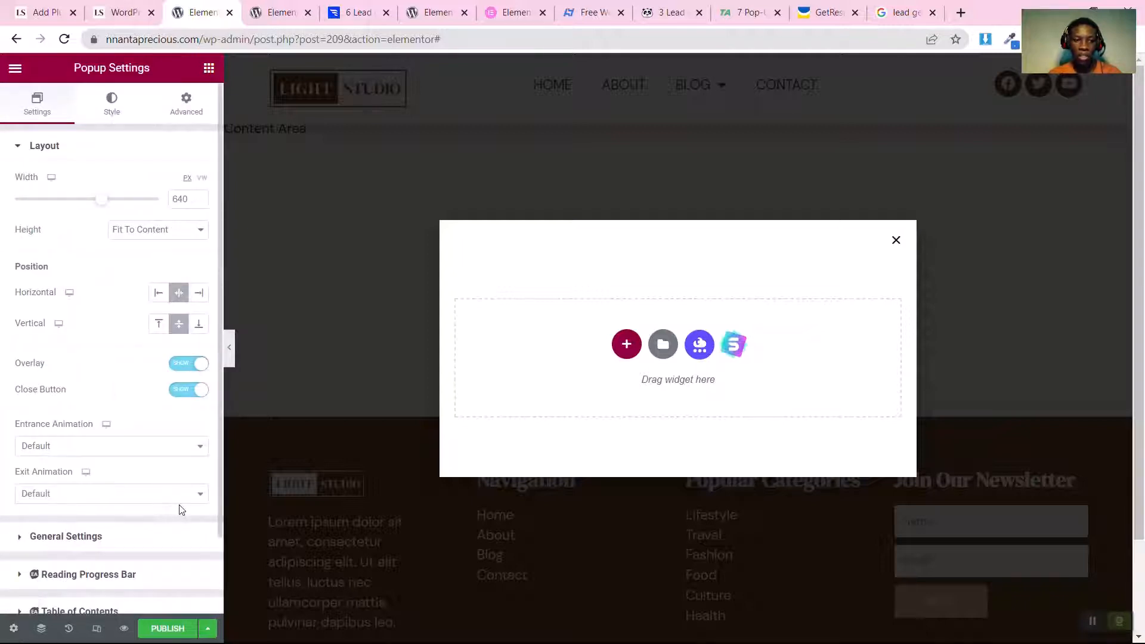
pyautogui.moveTo(103, 199); pyautogui.dragTo(179, 199)
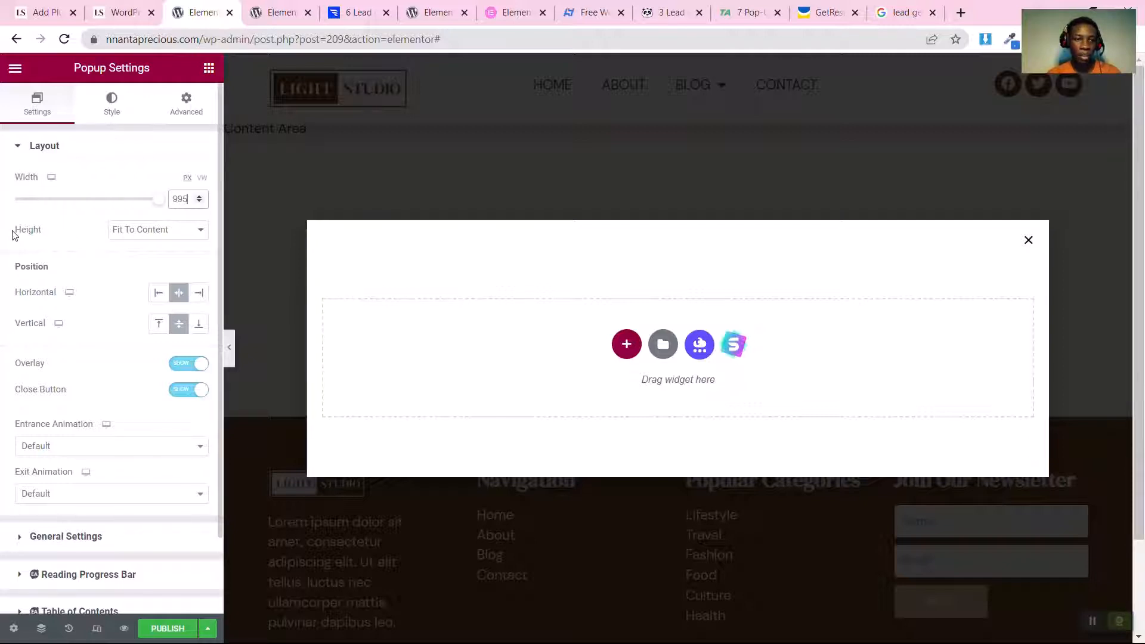
pyautogui.click(141, 233)
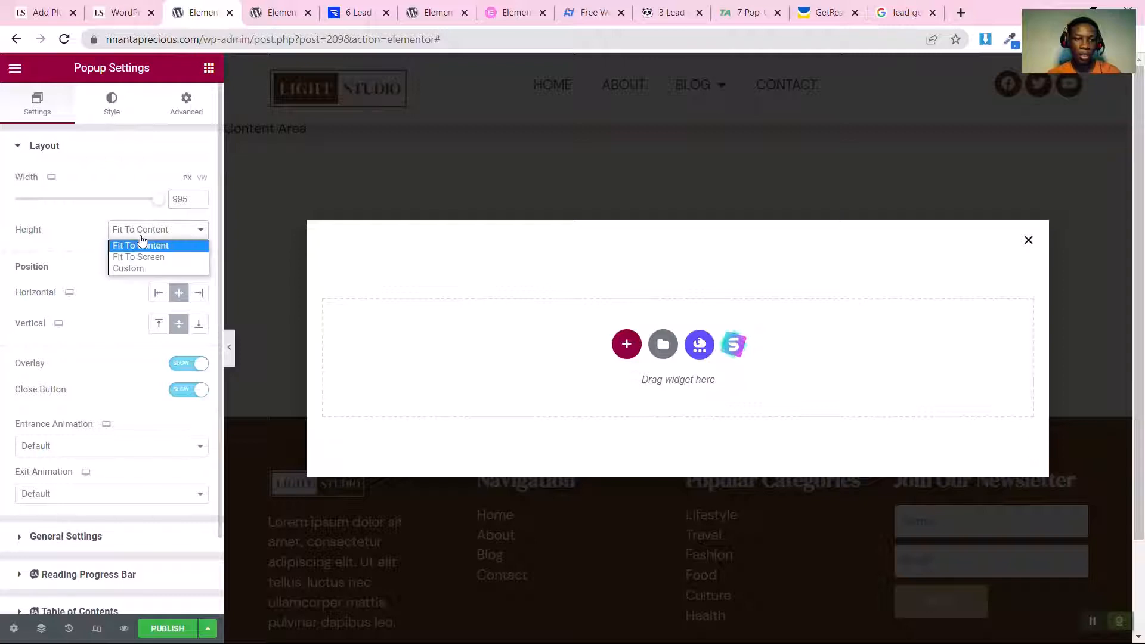
pyautogui.click(136, 269)
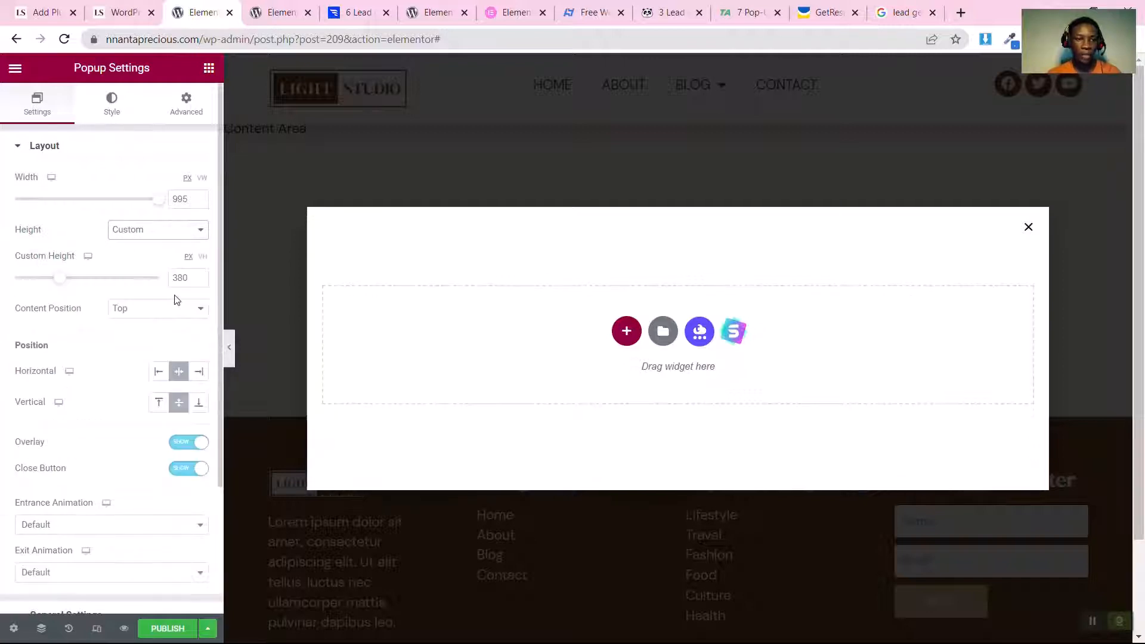
pyautogui.doubleClick(179, 277)
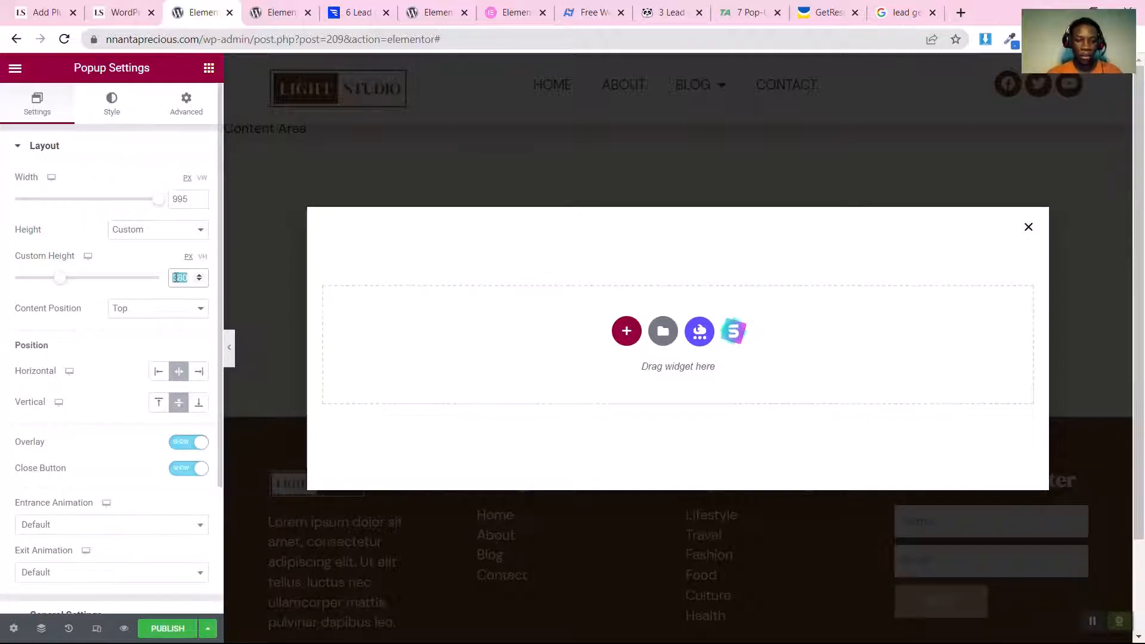
pyautogui.write('562')
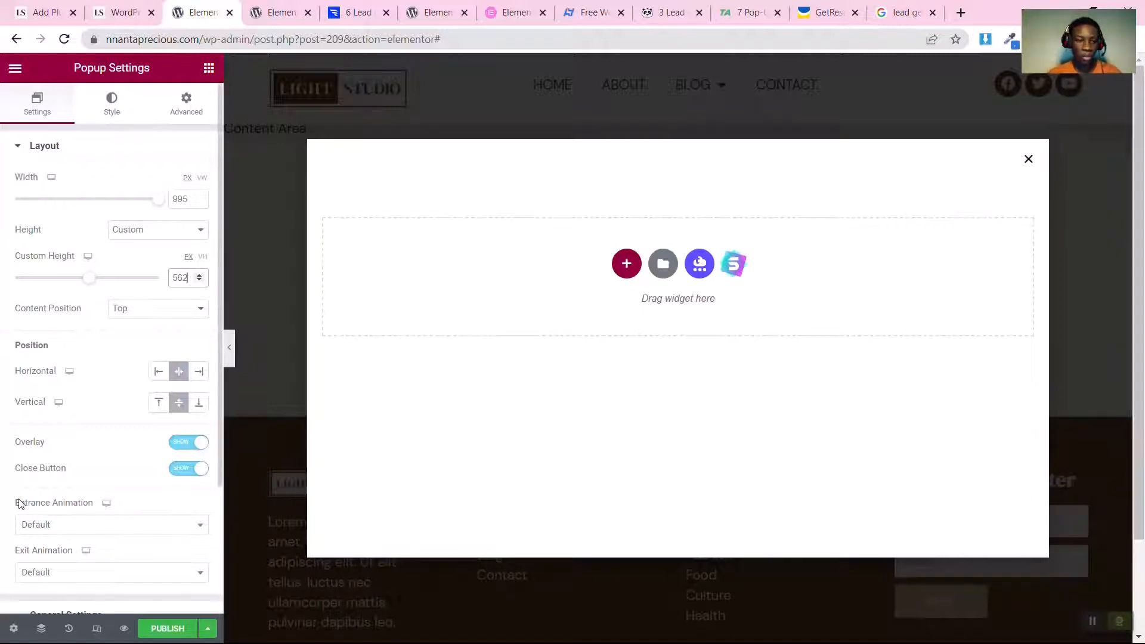
# Step: Set the popup's entrance animation to Fade In and its exit animation to Fade Out
pyautogui.click(38, 524)
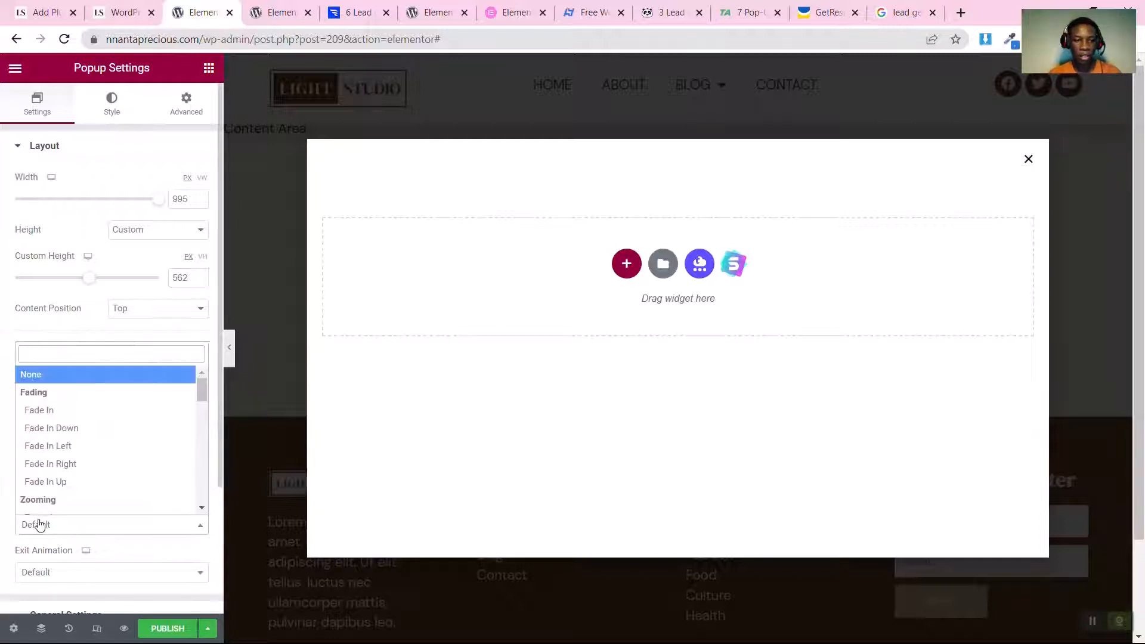
pyautogui.click(40, 410)
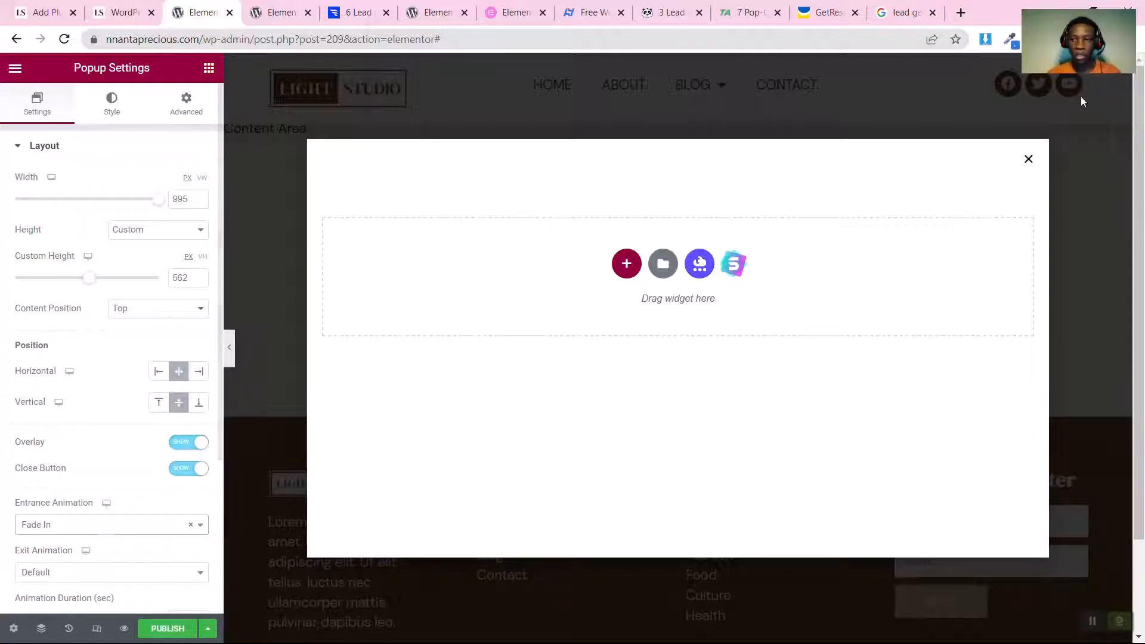
pyautogui.click(83, 571)
pyautogui.click(75, 460)
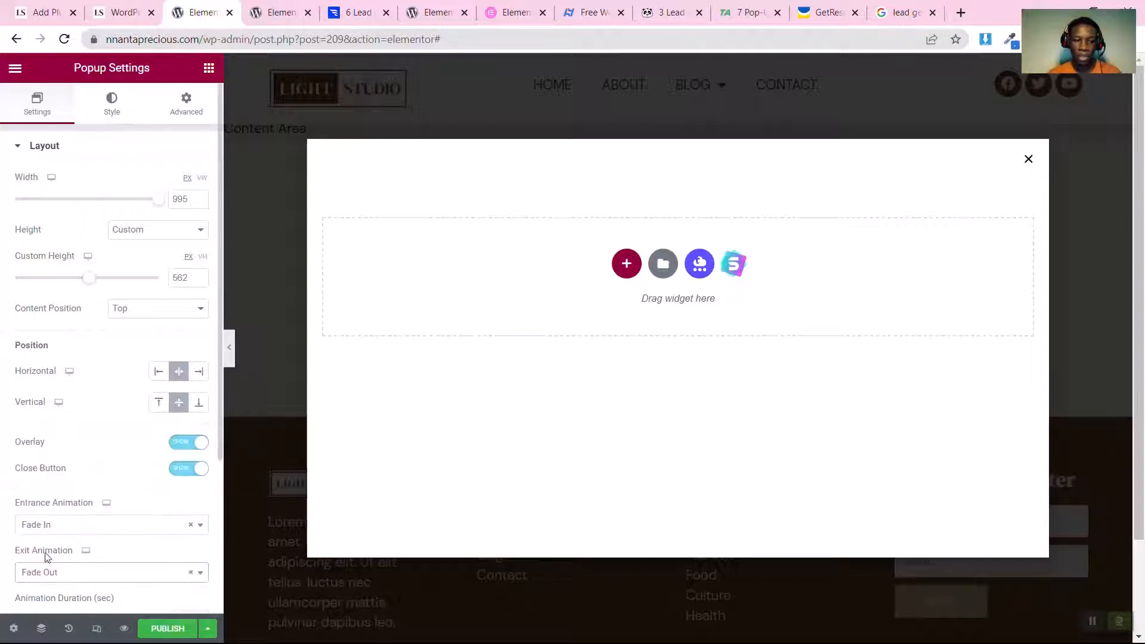
# Step: Set the popup close button's normal color to the global Theme Color 5
pyautogui.scroll(-4, 4, 552)
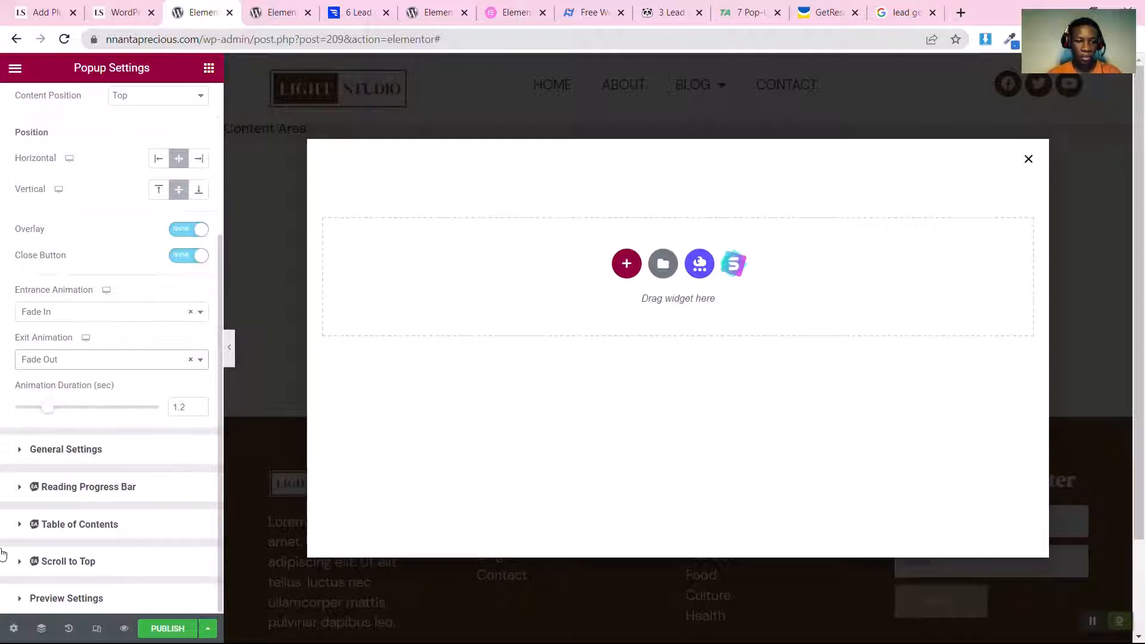
pyautogui.click(10, 451)
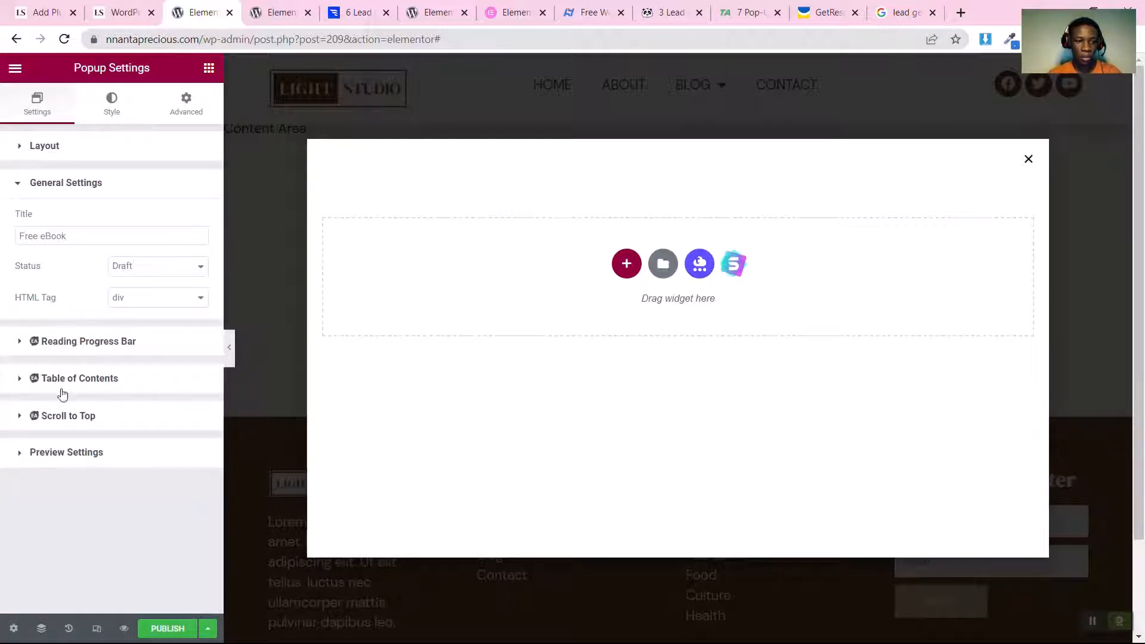
pyautogui.click(112, 104)
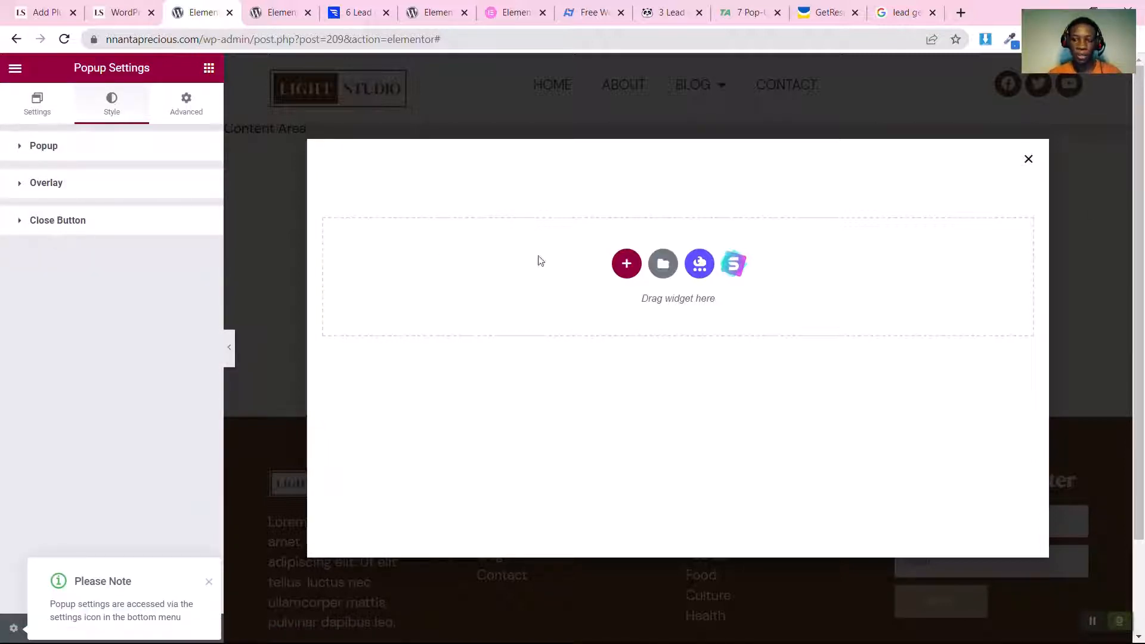
pyautogui.click(72, 221)
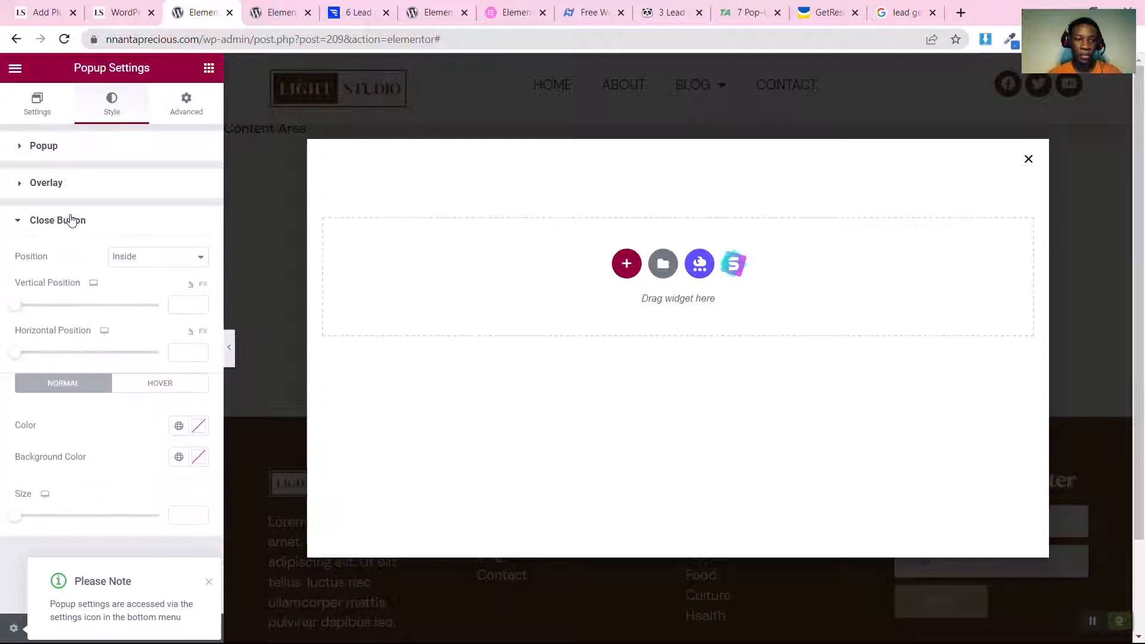
pyautogui.click(179, 426)
pyautogui.scroll(-3, 71, 378)
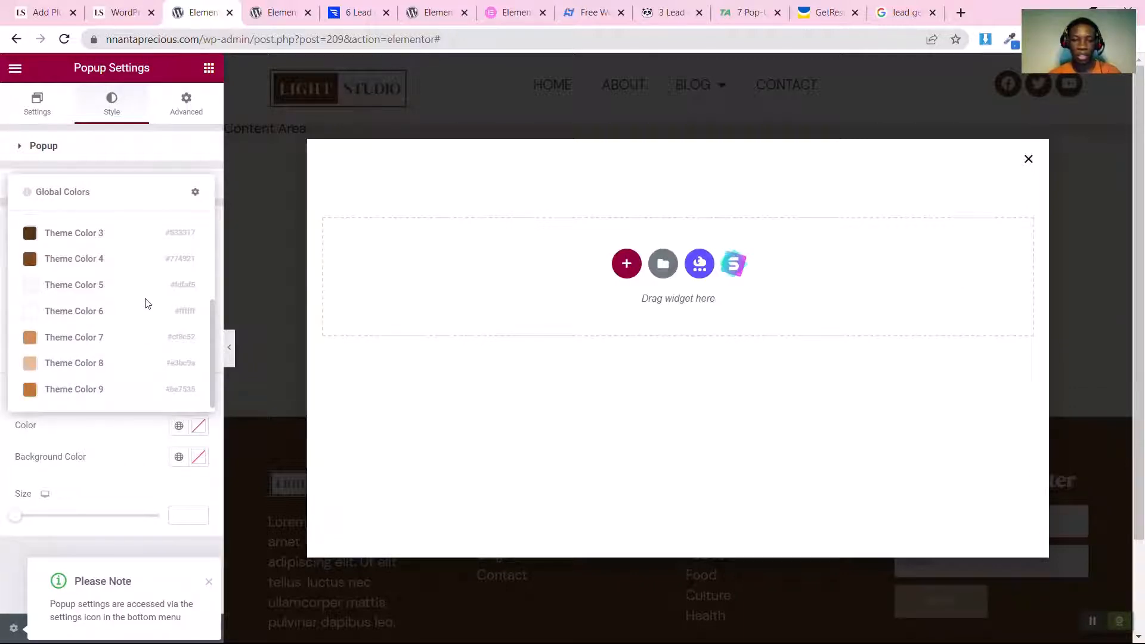
pyautogui.click(77, 293)
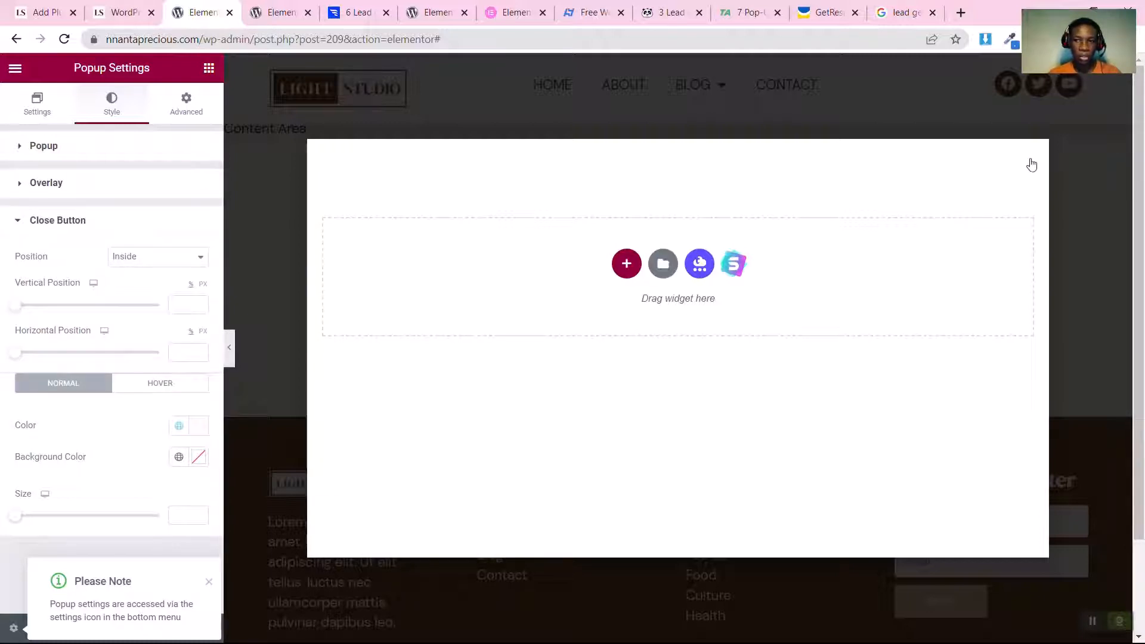
# Step: Set the close button's hover color to the global Theme Color 8
pyautogui.click(149, 387)
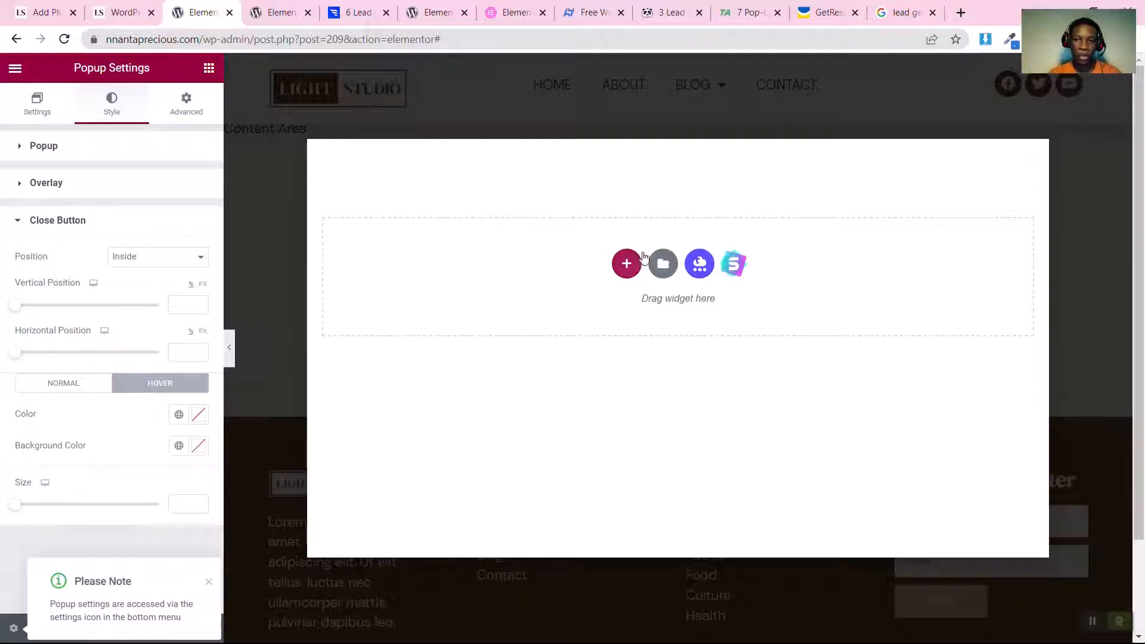
pyautogui.click(179, 415)
pyautogui.scroll(-1, 70, 352)
pyautogui.scroll(-2, 69, 355)
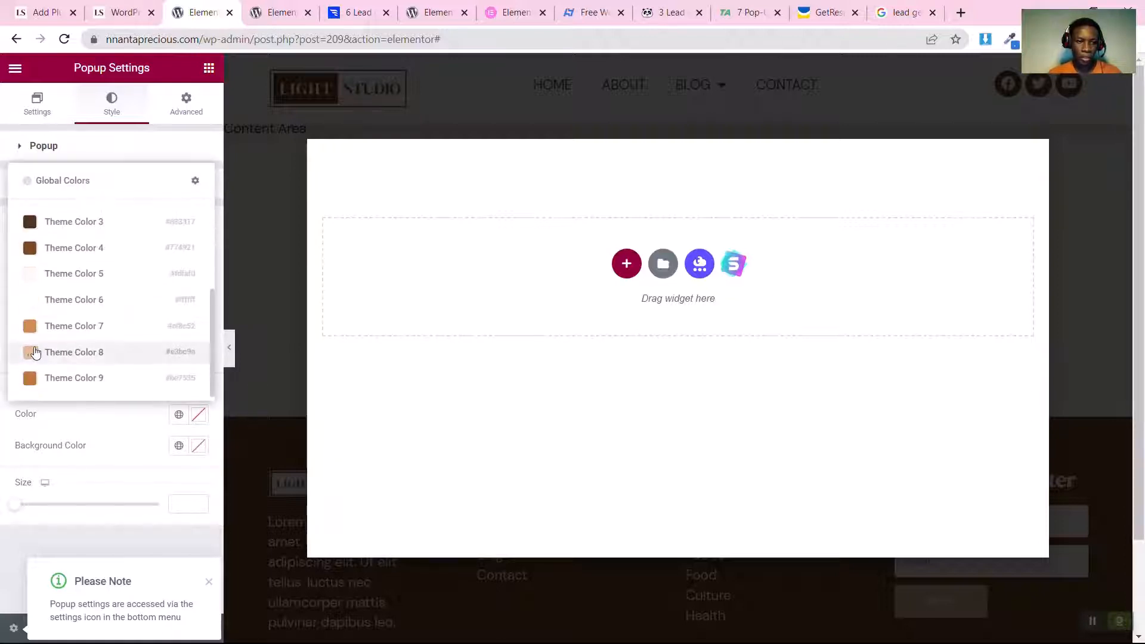
pyautogui.click(61, 352)
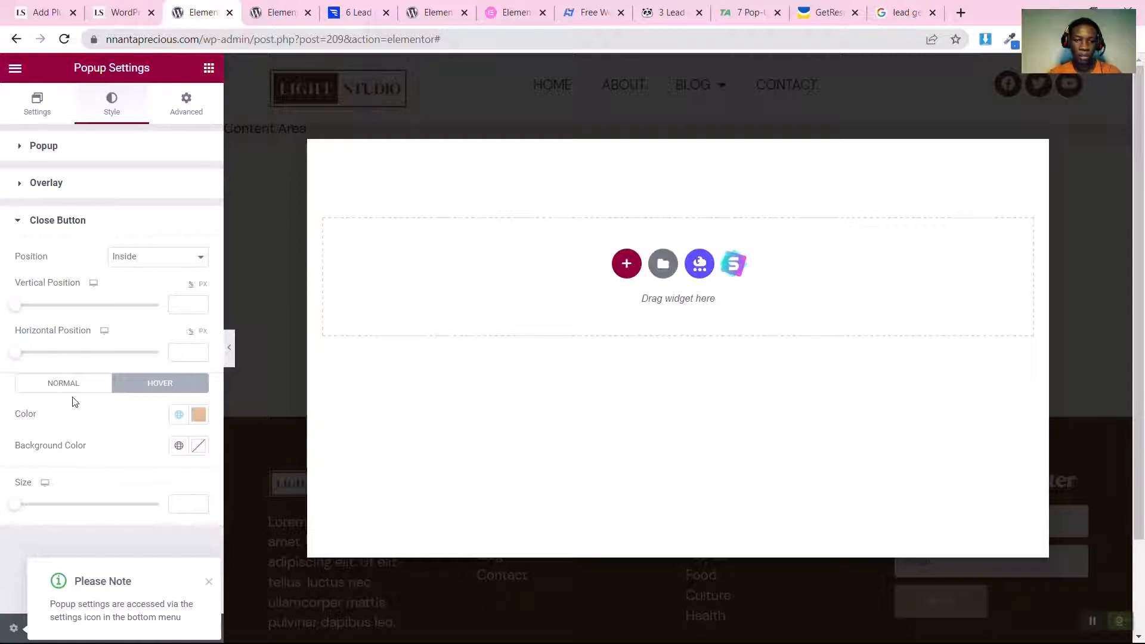
# Step: Add a single-column section to the popup and set its boxed content width to 995
pyautogui.click(625, 262)
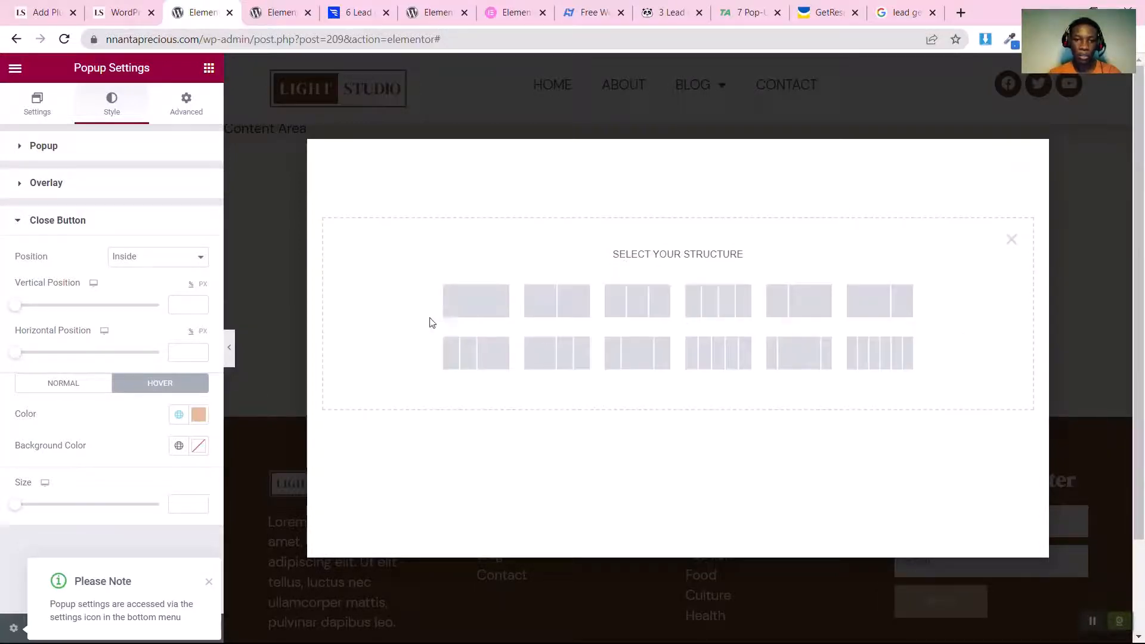
pyautogui.click(468, 300)
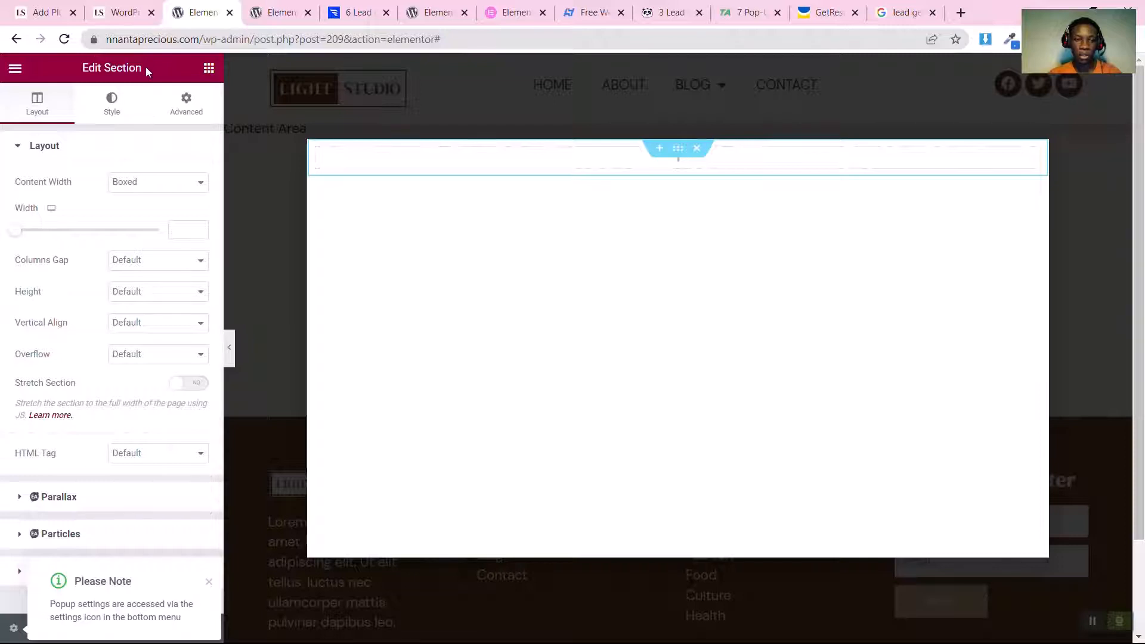
pyautogui.click(178, 230)
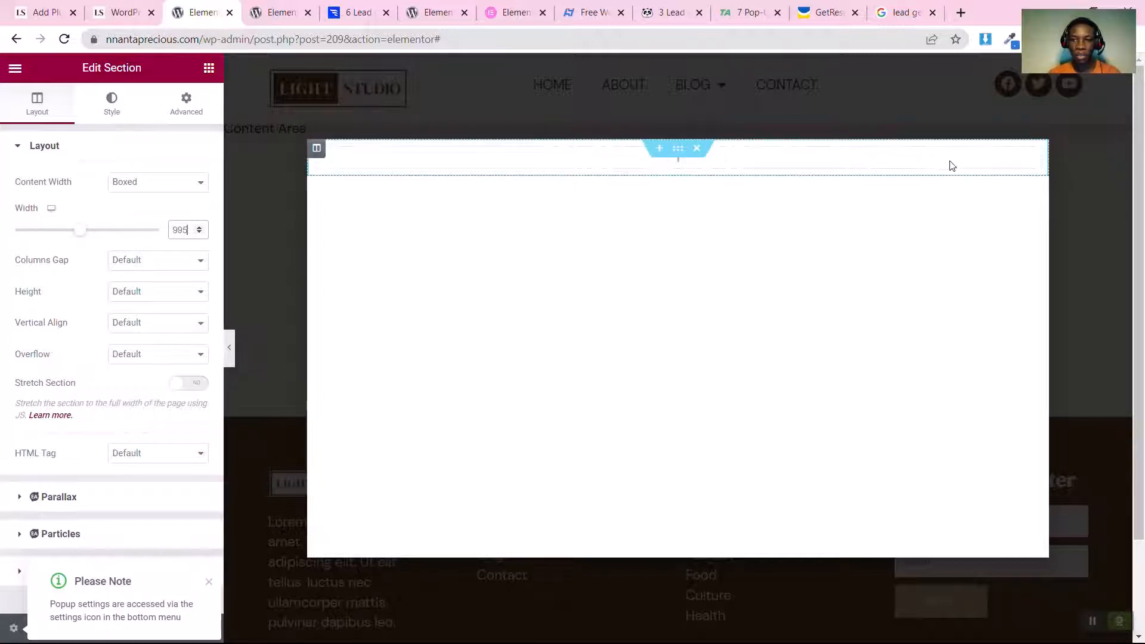
# Step: Switch the section's height to Min Height and set the minimum height to 562 px
pyautogui.click(142, 297)
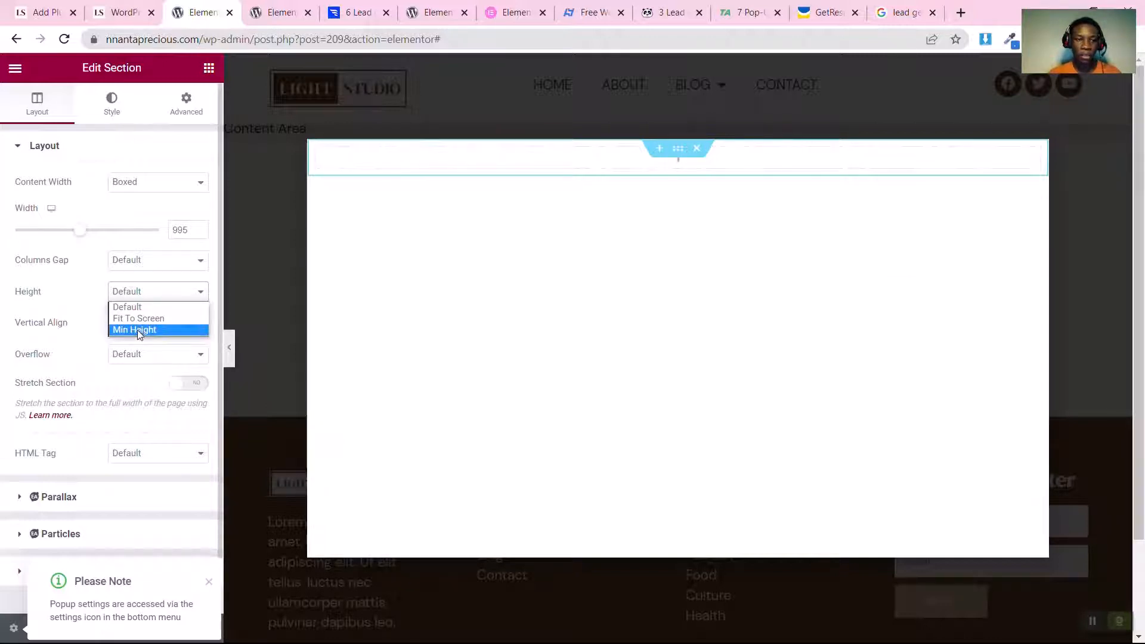
pyautogui.click(137, 330)
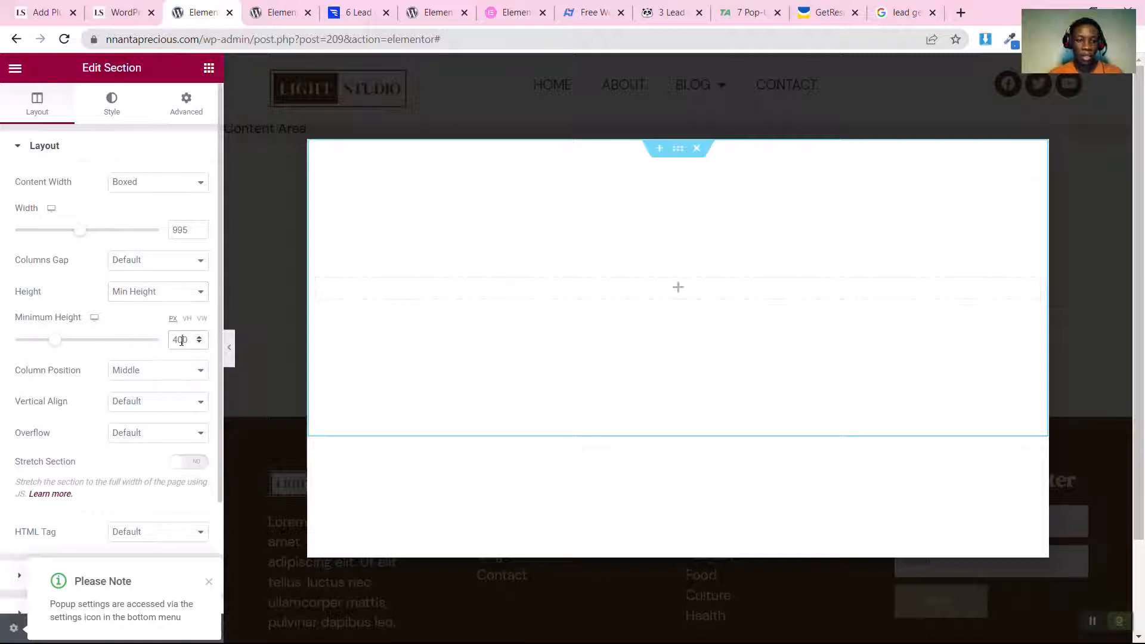
pyautogui.write('650')
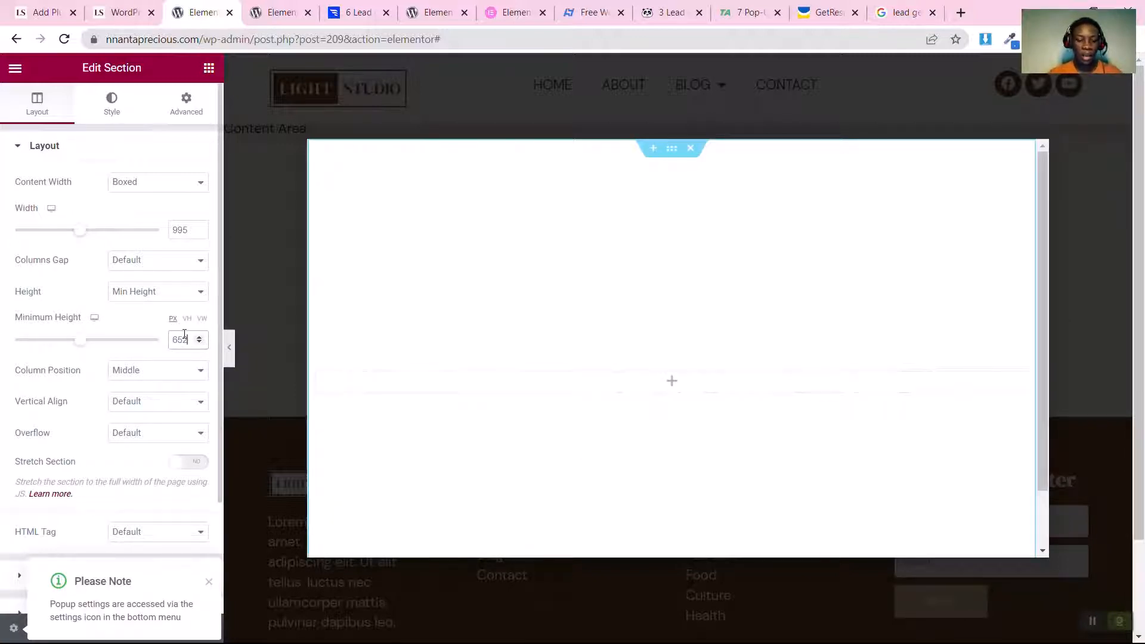
pyautogui.press('BackSpace')
pyautogui.press('BackSpace')
pyautogui.press('BackSpace')
pyautogui.write('562')
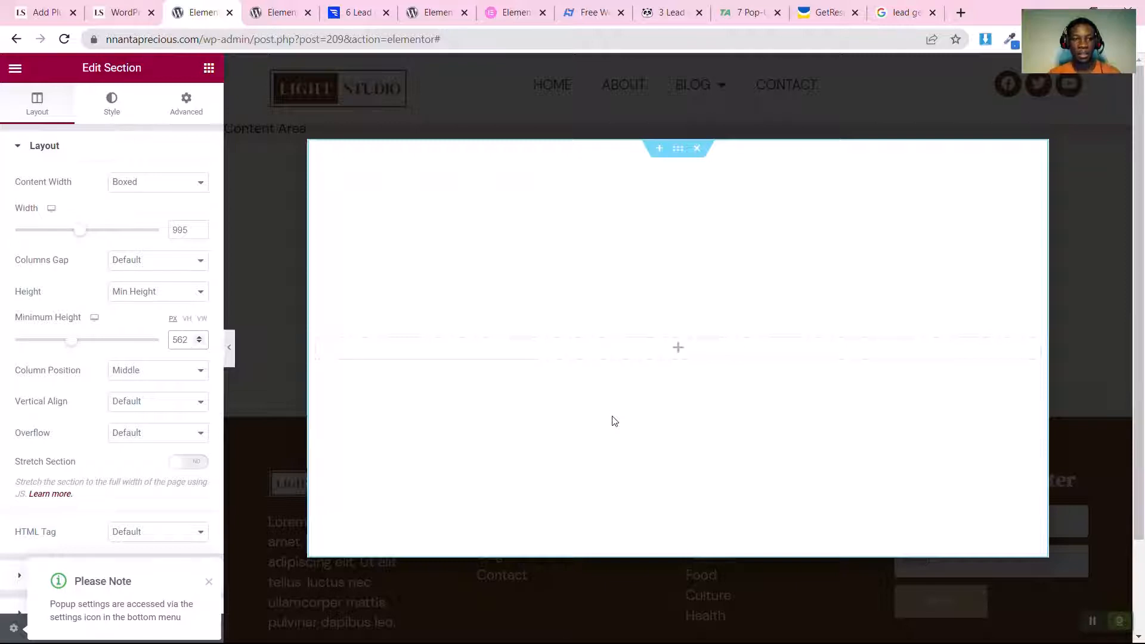
# Step: Give the section a gradient background with Theme Color 2 as first color and Theme Color 9 as second color
pyautogui.click(106, 114)
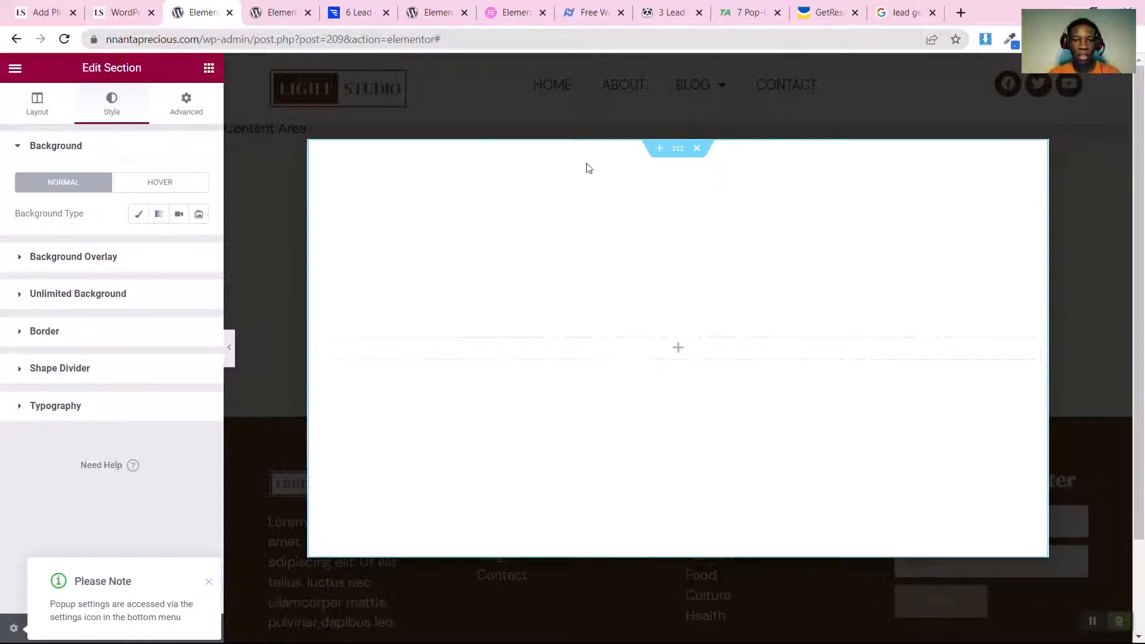
pyautogui.click(160, 220)
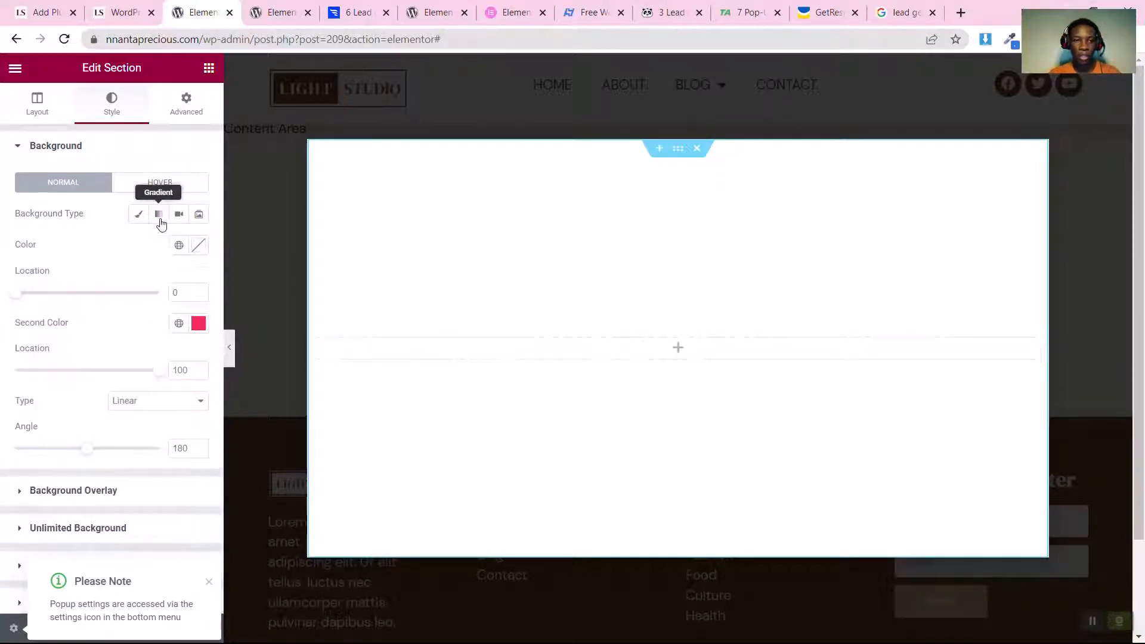
pyautogui.click(179, 247)
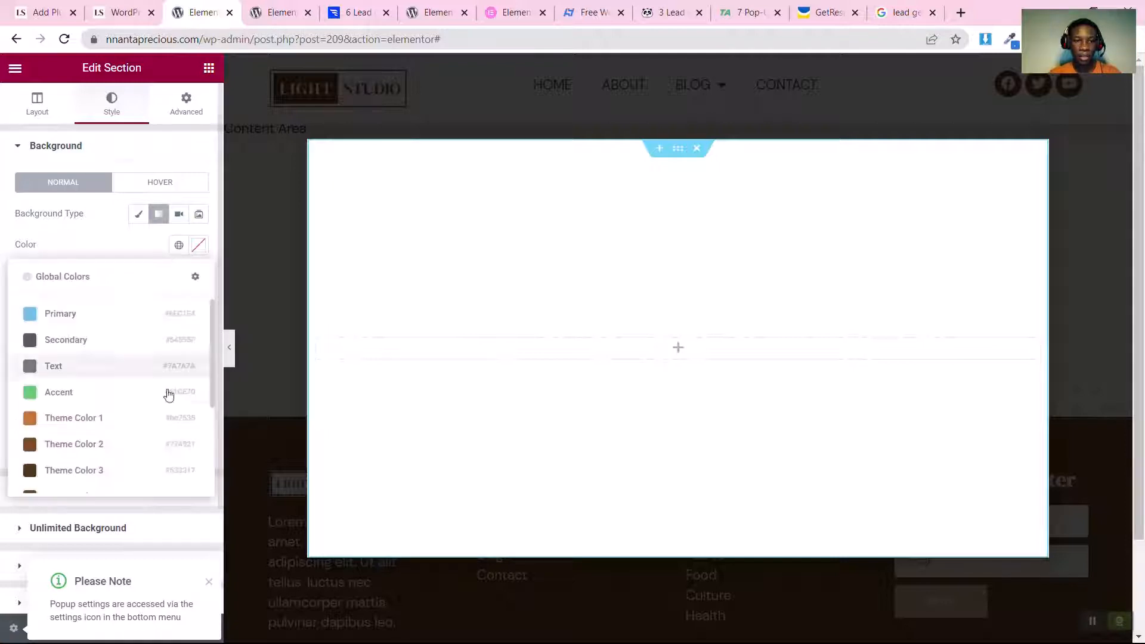
pyautogui.click(155, 445)
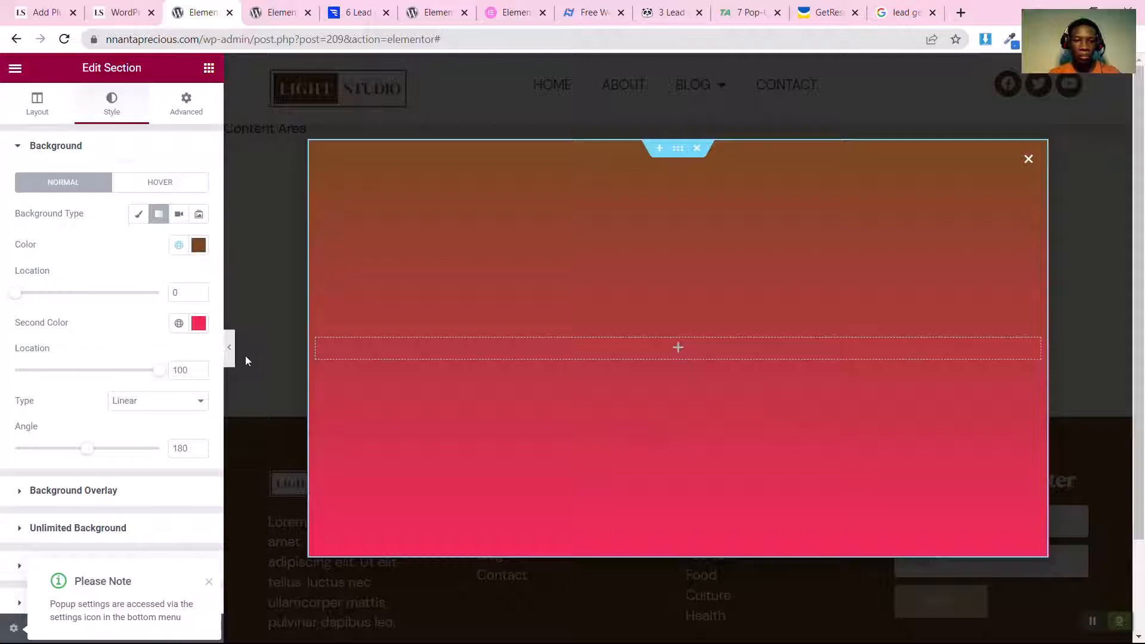
pyautogui.click(179, 323)
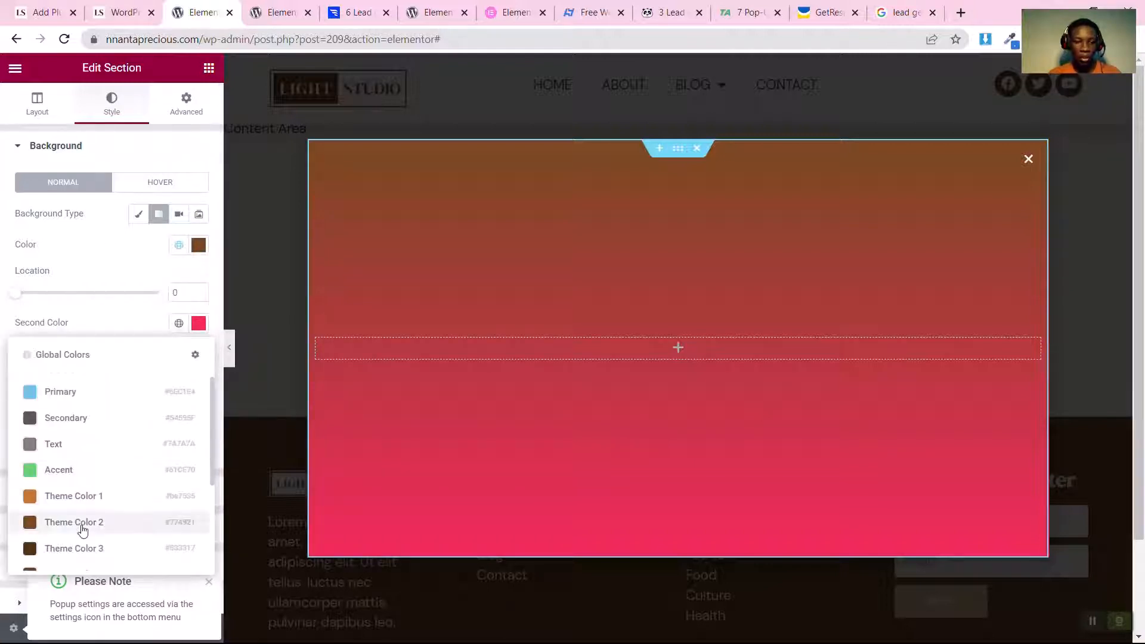
pyautogui.scroll(-3, 89, 530)
pyautogui.click(102, 549)
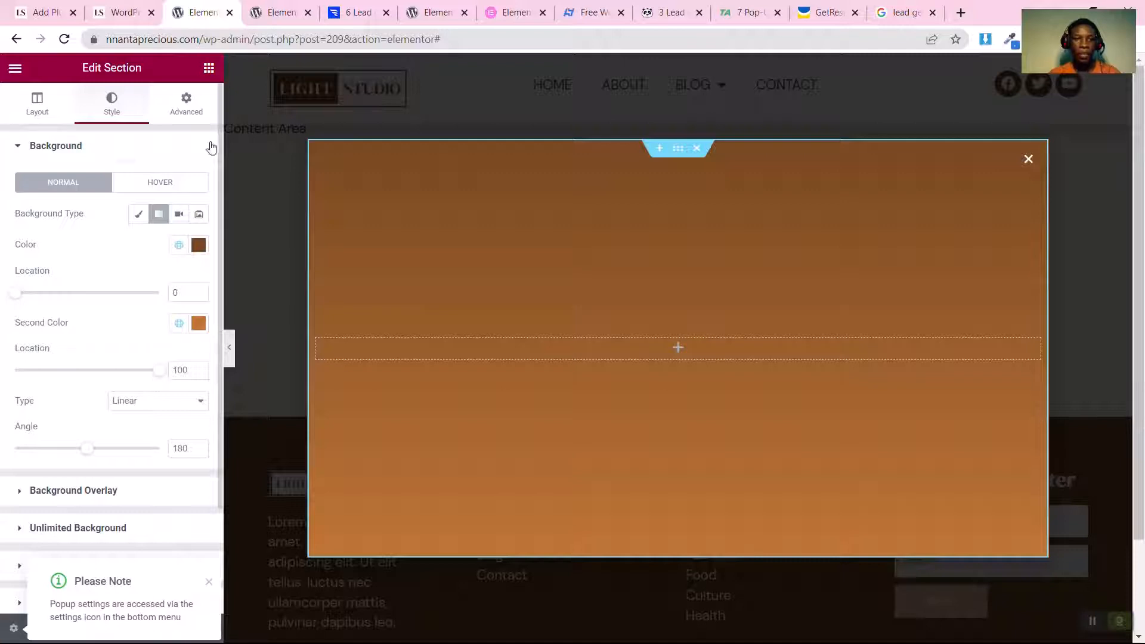
# Step: Place a two-column Inner Section in the popup section and add an Image widget to its left column
pyautogui.click(209, 68)
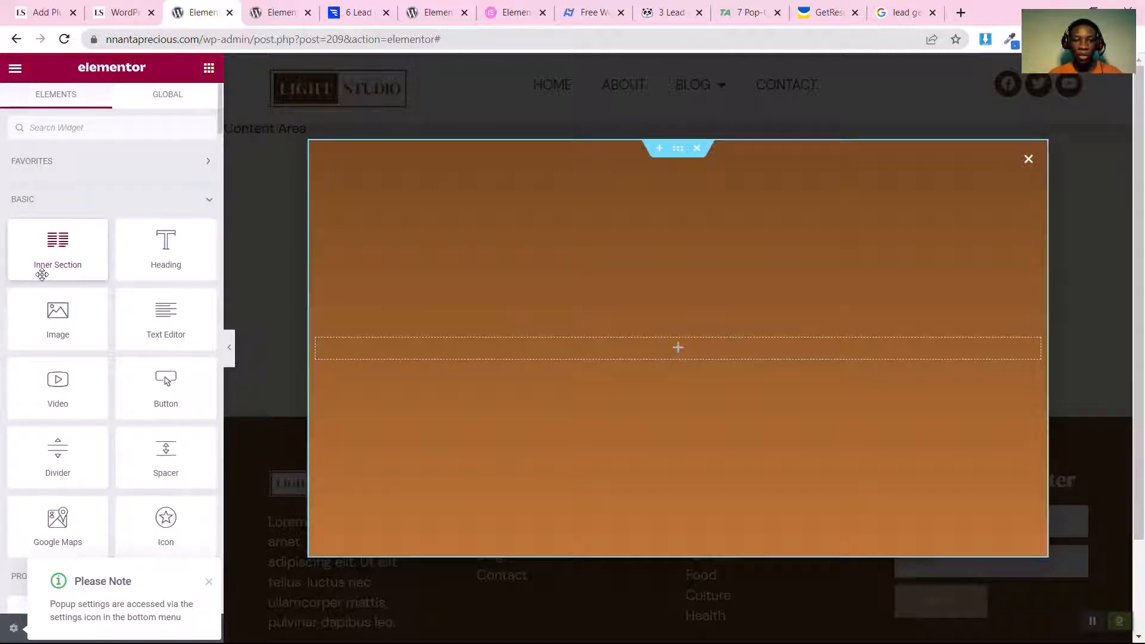
pyautogui.moveTo(42, 275); pyautogui.dragTo(481, 355)
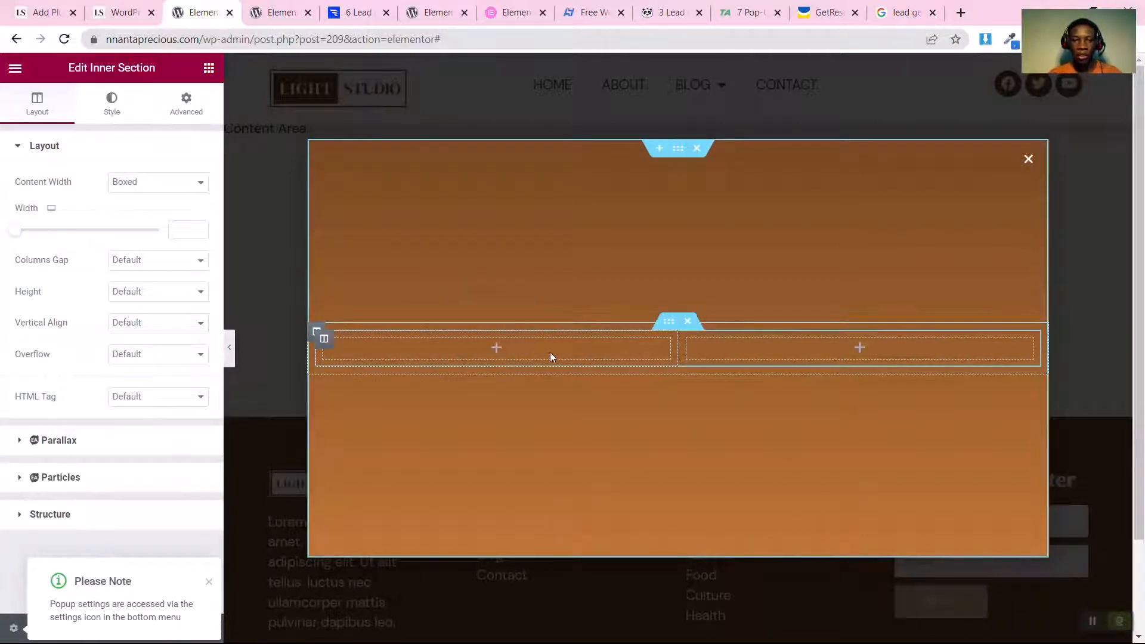
pyautogui.click(208, 69)
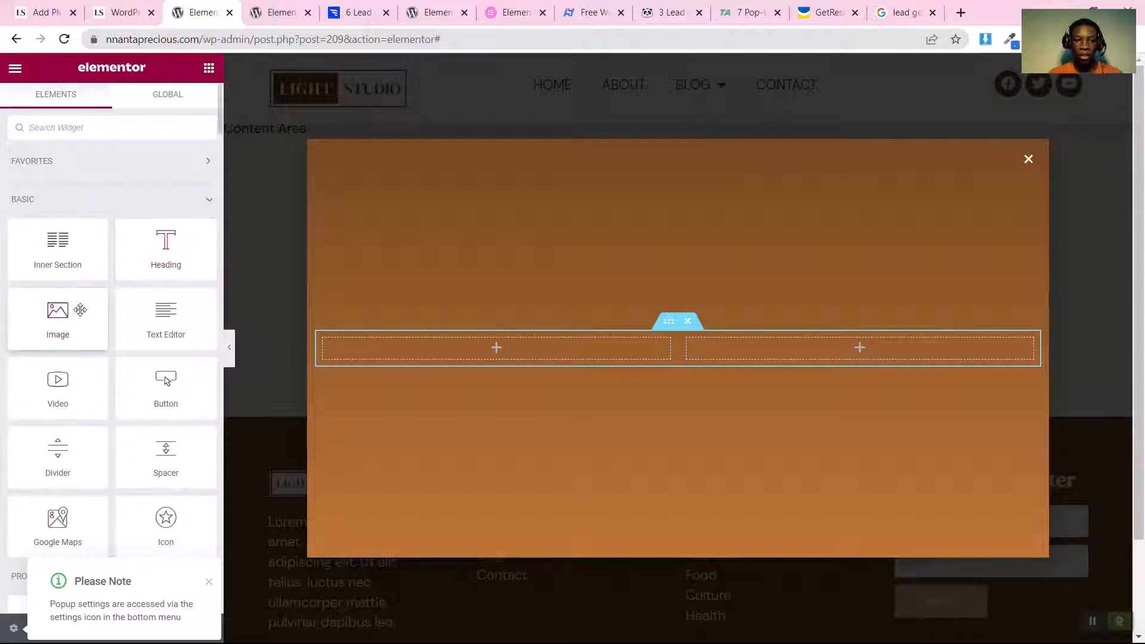
pyautogui.moveTo(79, 309); pyautogui.dragTo(444, 341)
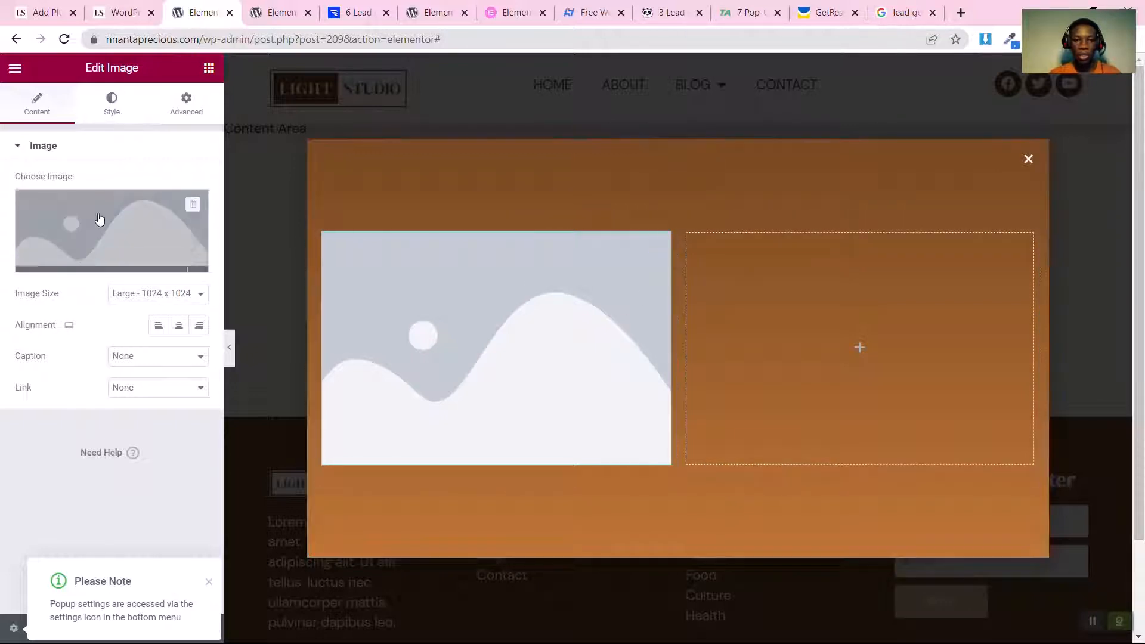
# Step: Fill the Image widget with the first "eBook Blog" picture from the Media Library
pyautogui.click(85, 269)
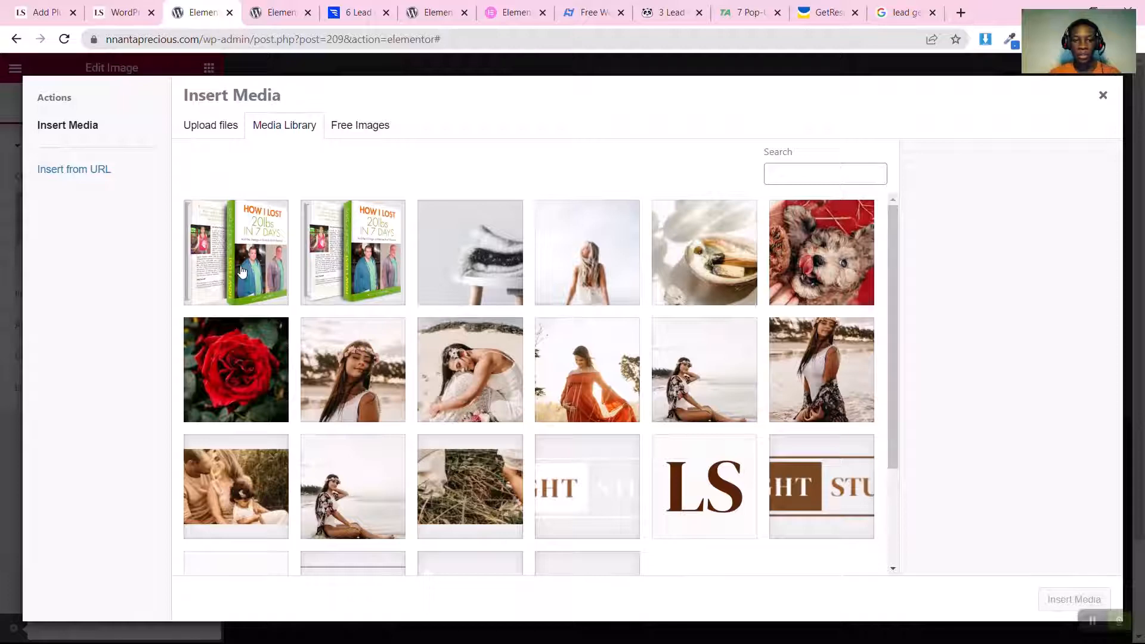
pyautogui.click(242, 272)
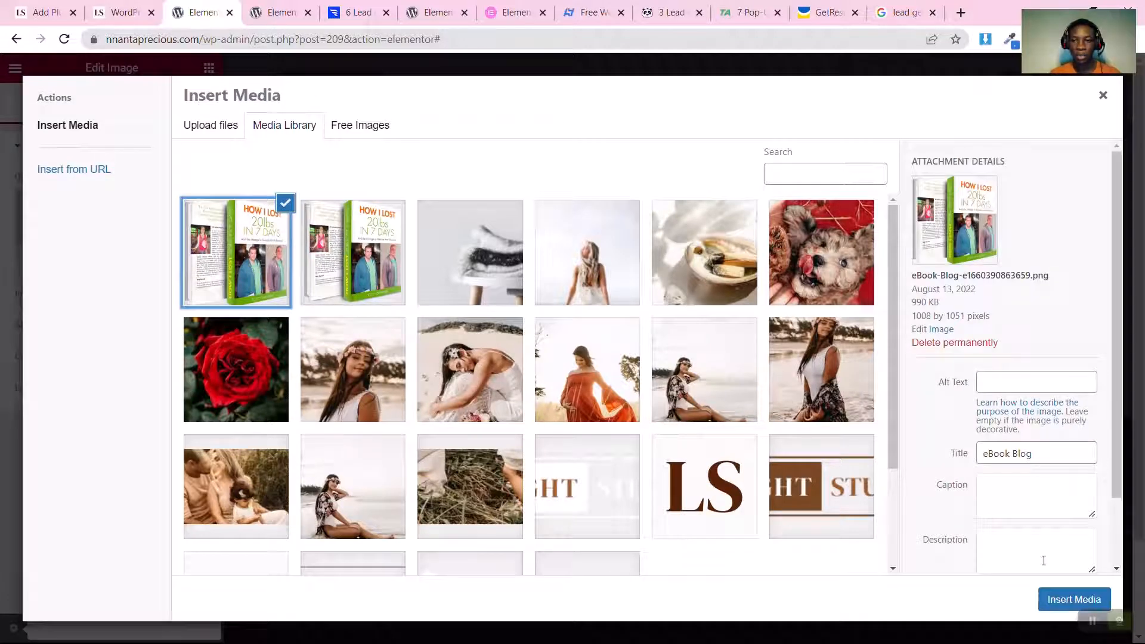
pyautogui.click(1057, 601)
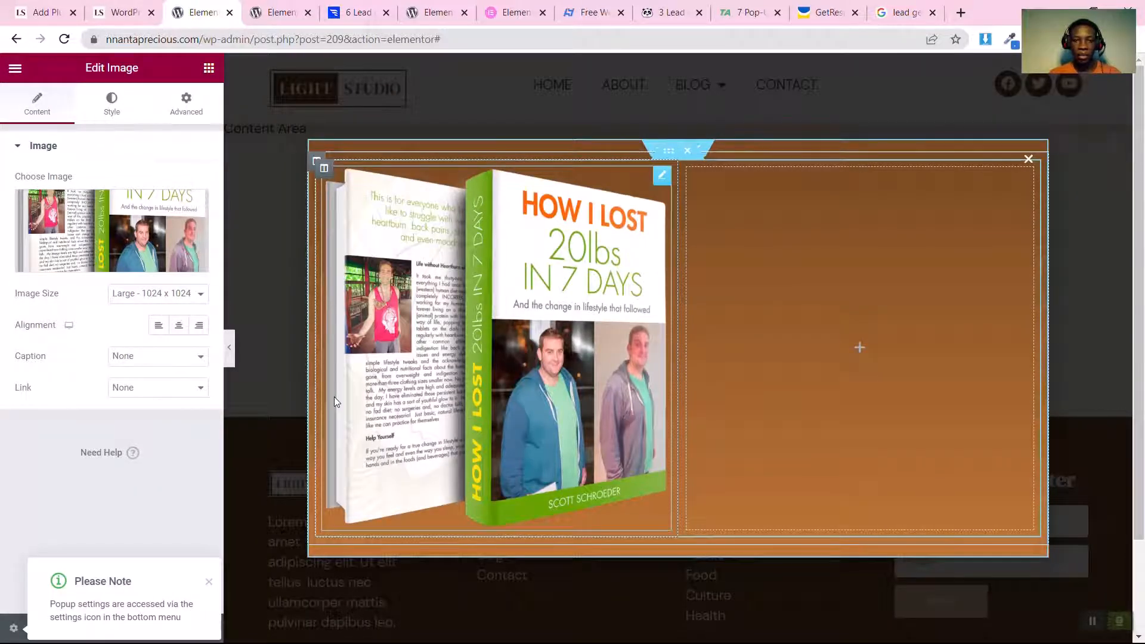
# Step: Turn on Mouse Effects in the eBook image's motion effects and enable 3D Tilt
pyautogui.click(127, 99)
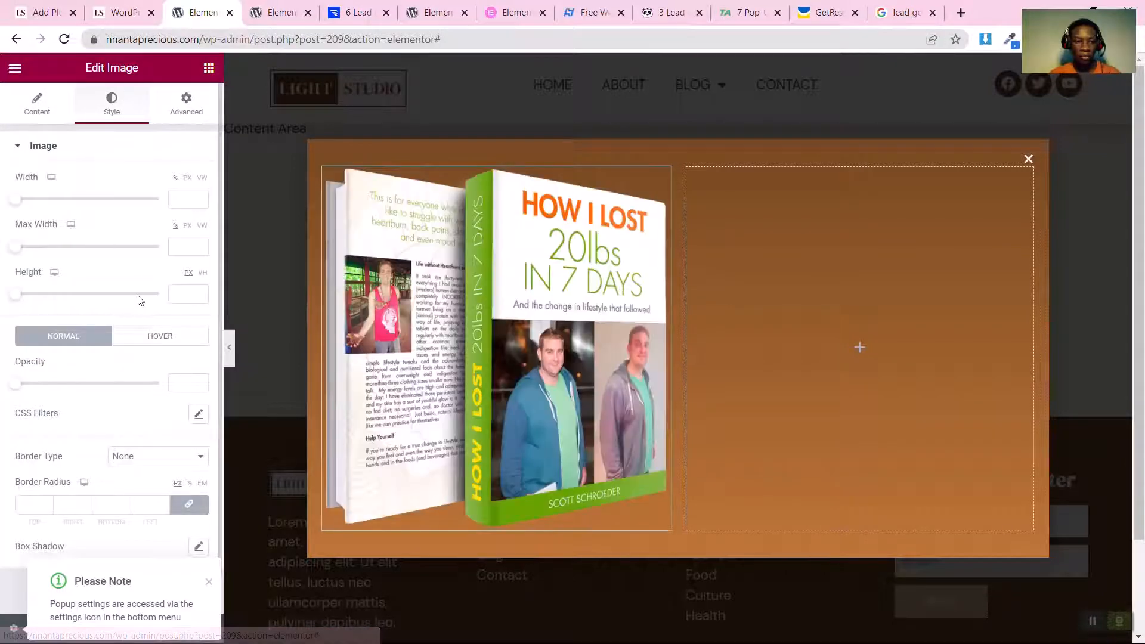
pyautogui.click(185, 114)
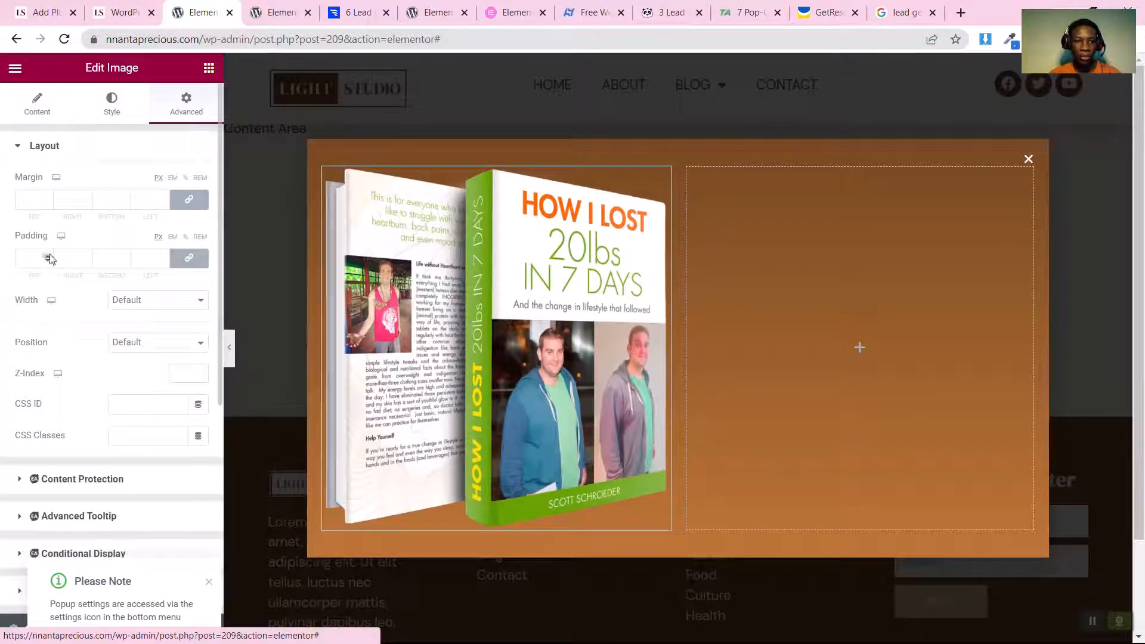
pyautogui.scroll(-6, 74, 523)
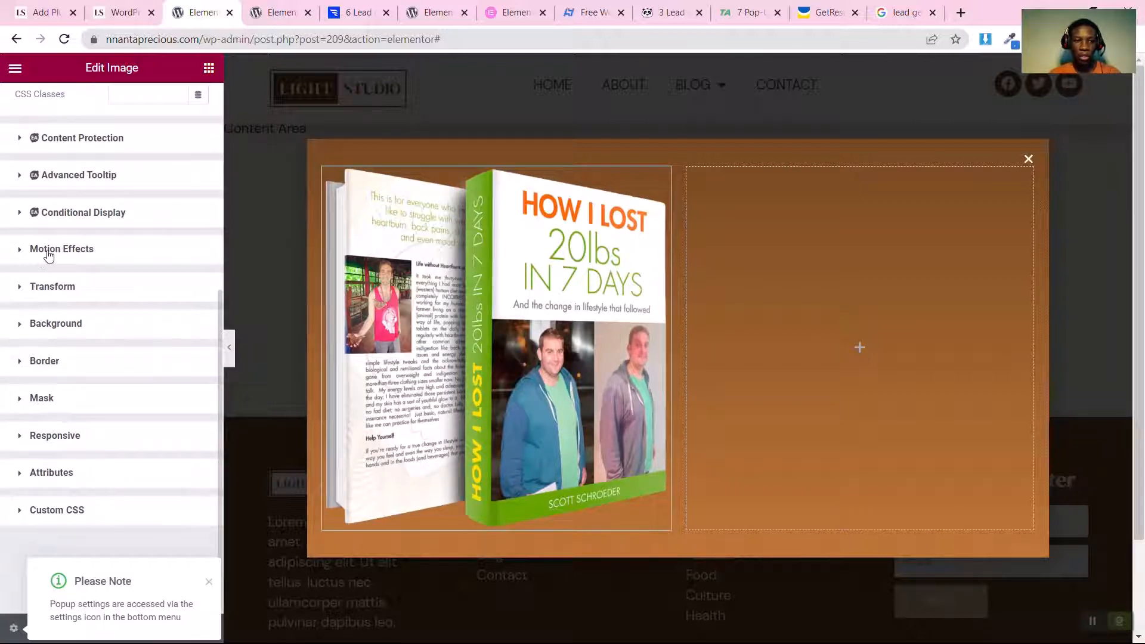
pyautogui.click(49, 251)
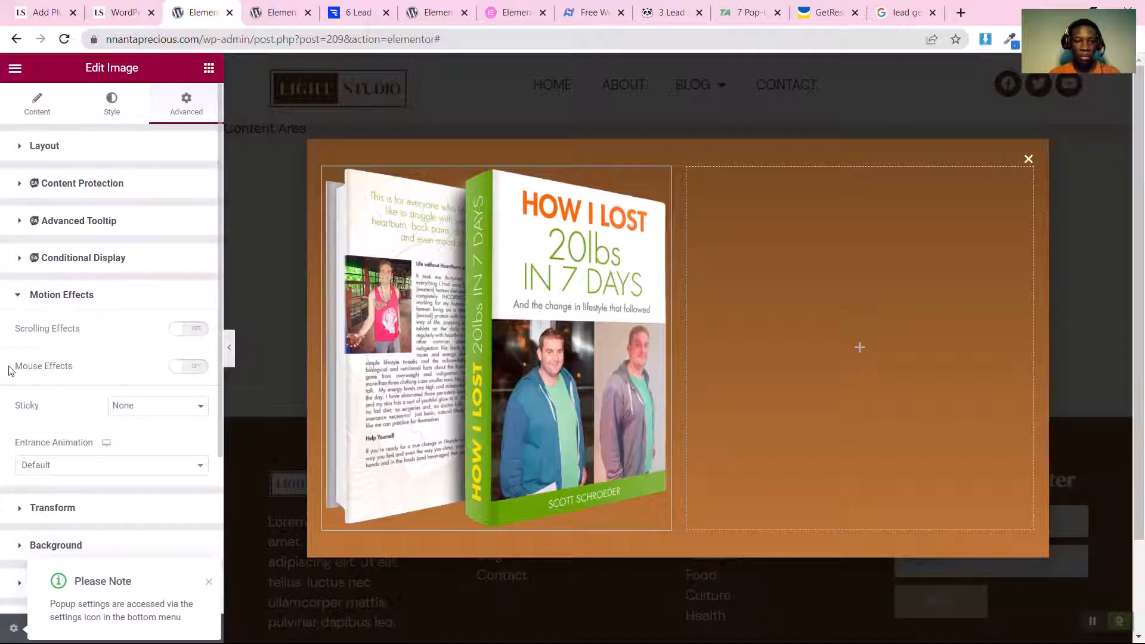
pyautogui.click(190, 370)
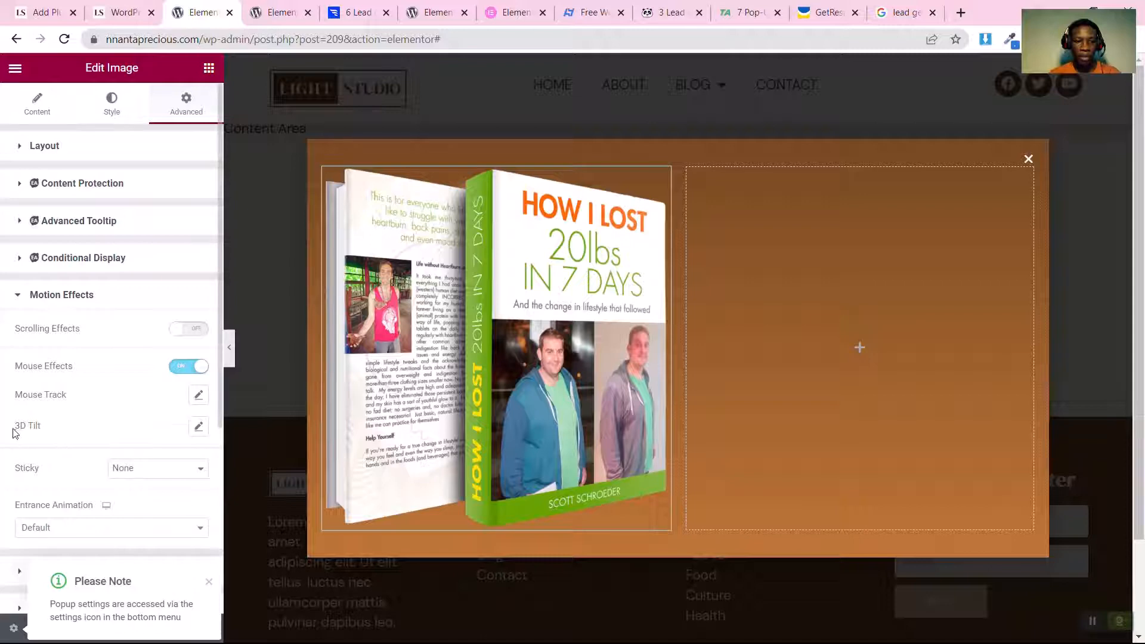
pyautogui.click(199, 427)
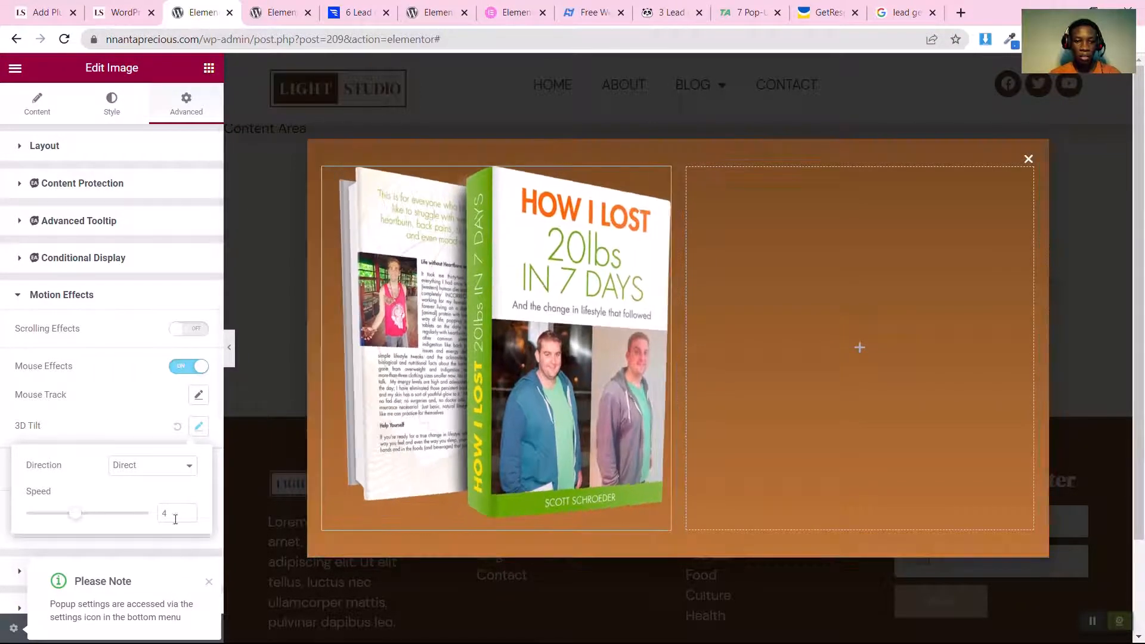
# Step: Set the 3D Tilt speed of the eBook image to 5
pyautogui.click(175, 517)
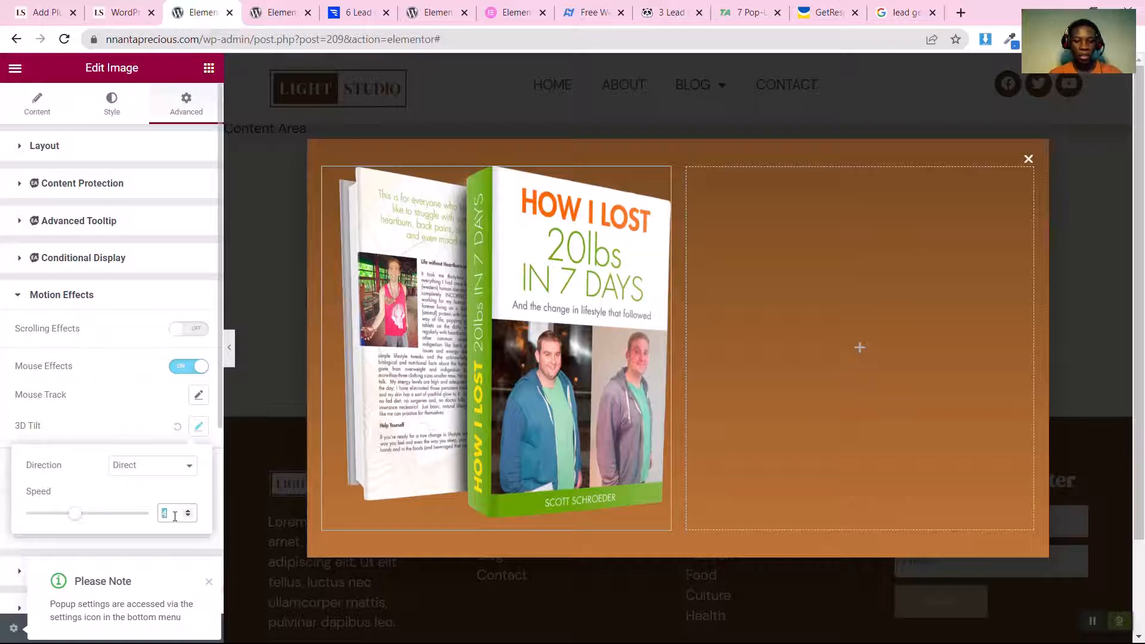
pyautogui.write('5')
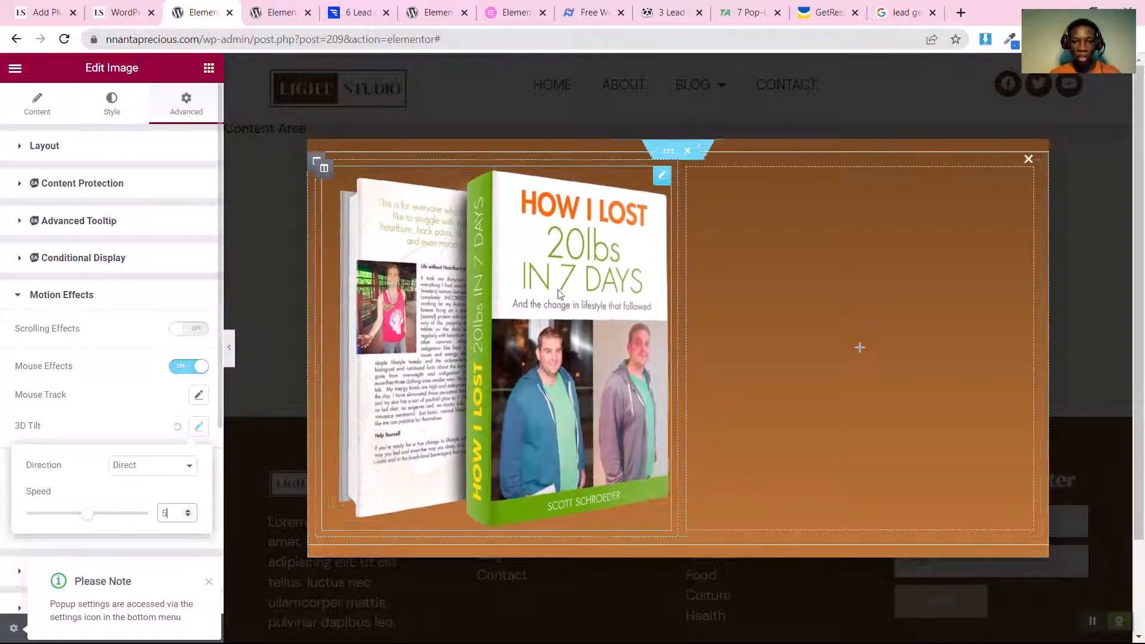
pyautogui.click(4, 367)
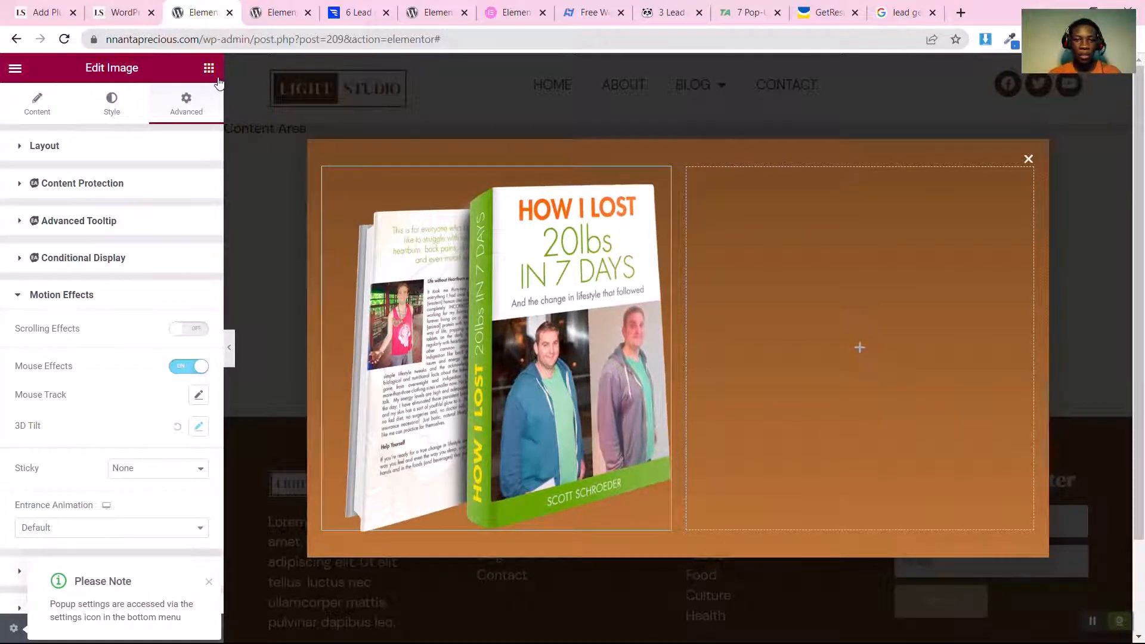
# Step: Add a Heading widget to the empty right column of the inner section
pyautogui.click(208, 67)
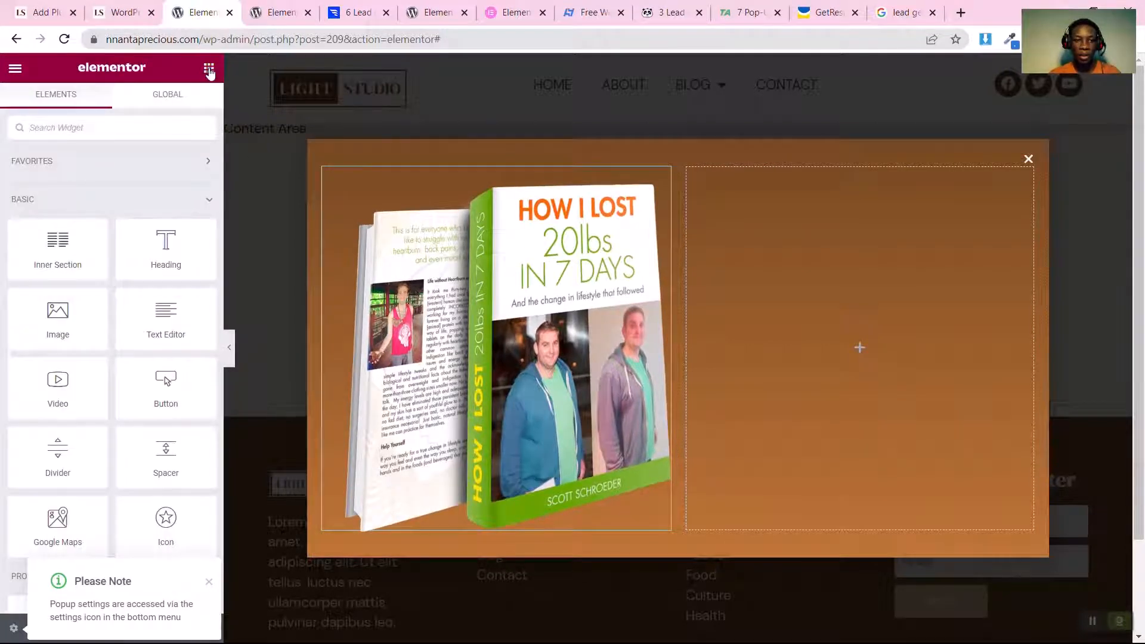
pyautogui.moveTo(188, 247); pyautogui.dragTo(886, 236)
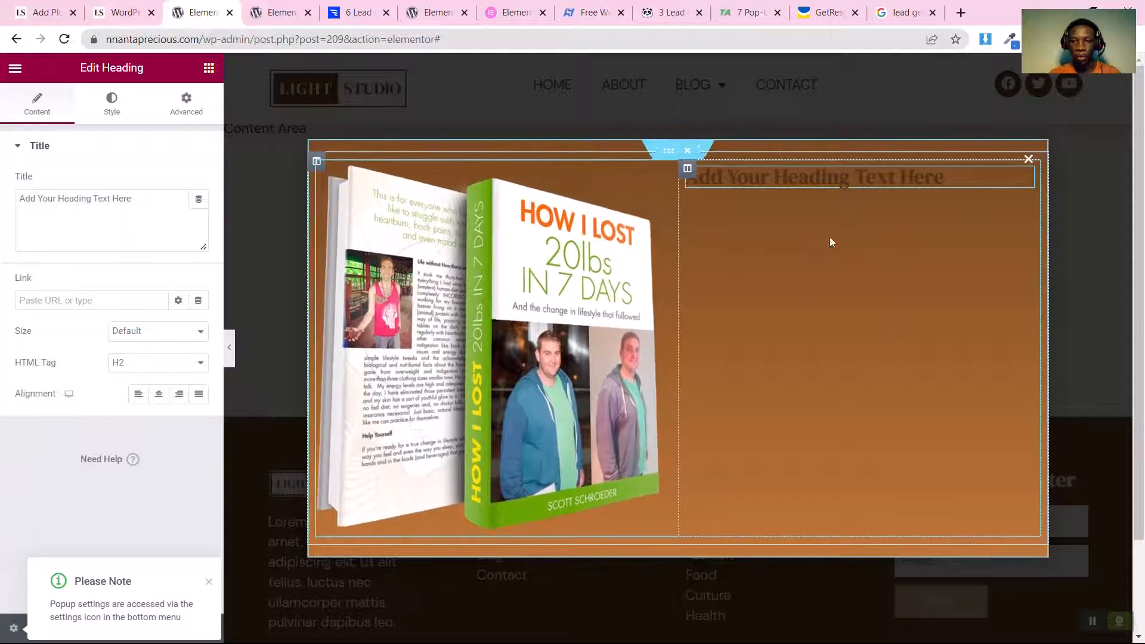
# Step: Set the right column's padding to 20 px top and bottom and 25 px right and left, with the values unlinked
pyautogui.click(687, 173)
pyautogui.click(170, 107)
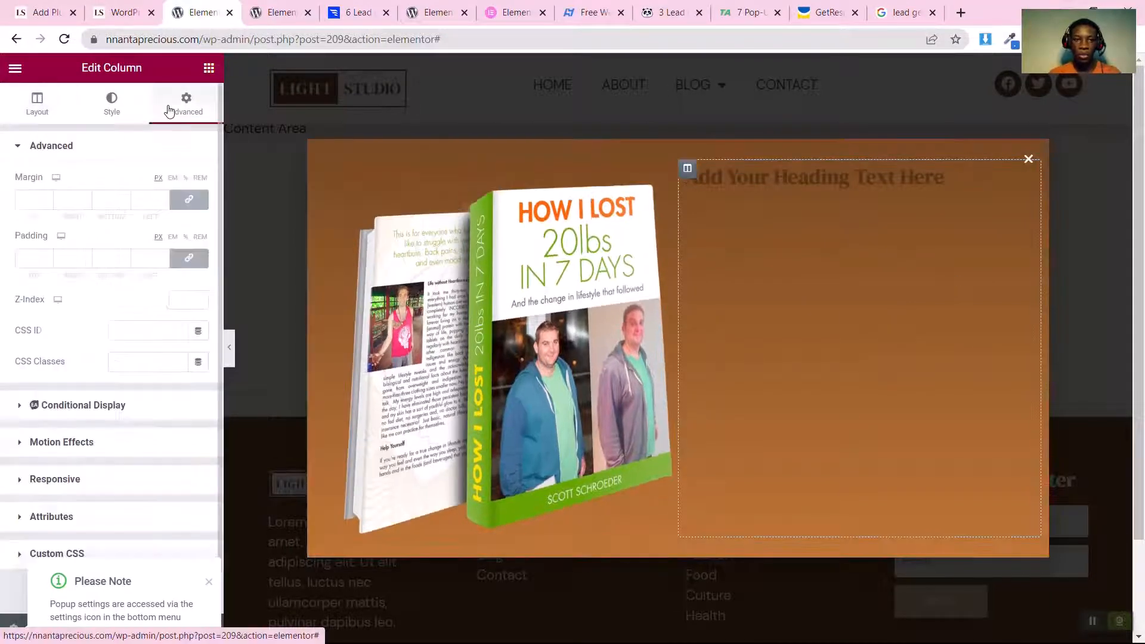
pyautogui.click(189, 258)
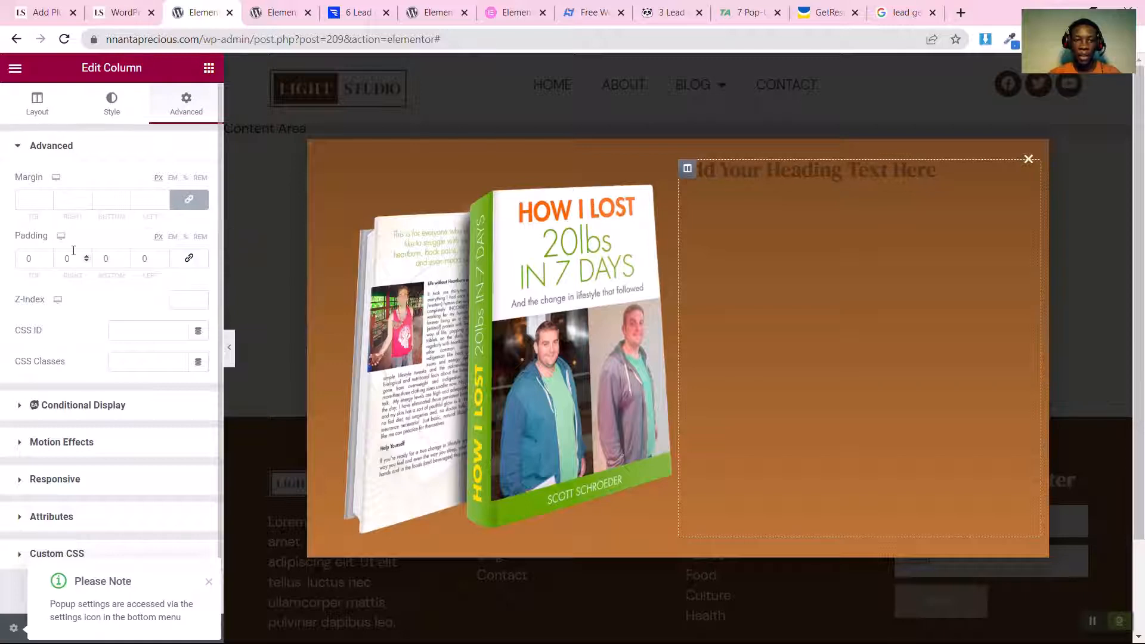
pyautogui.click(22, 261)
pyautogui.write('2')
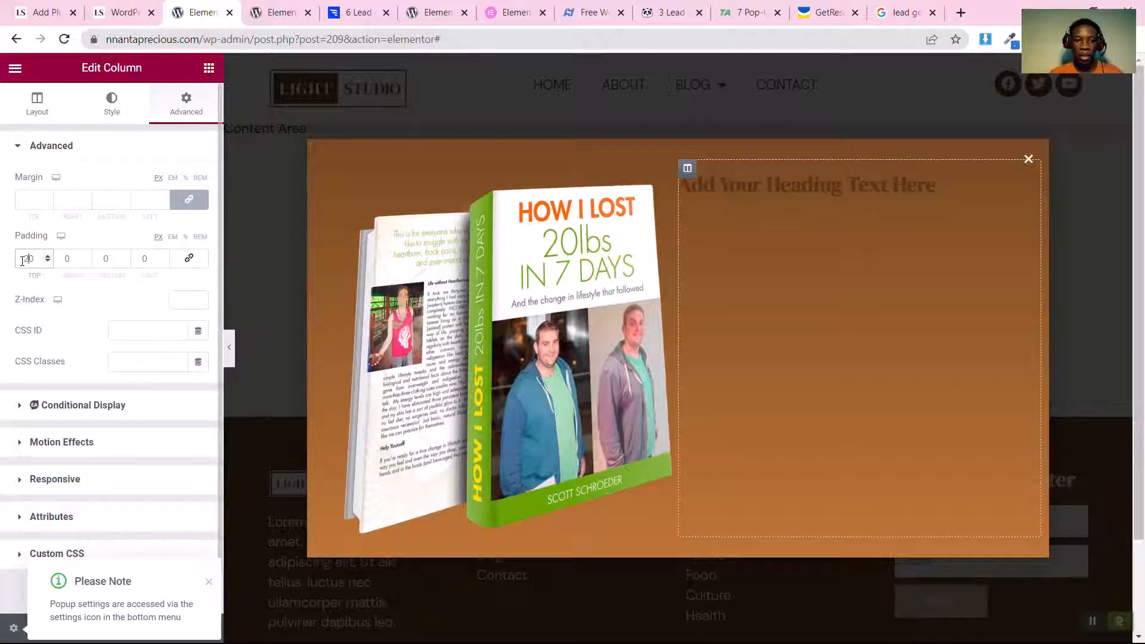
pyautogui.click(104, 260)
pyautogui.write('2')
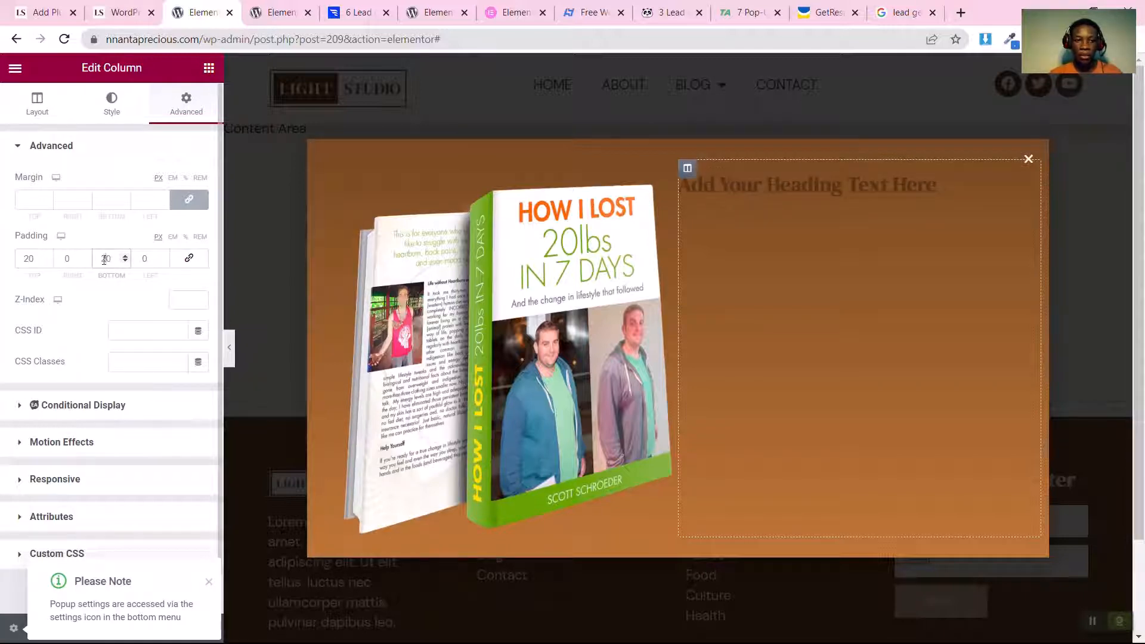
pyautogui.click(65, 261)
pyautogui.press('BackSpace')
pyautogui.write('5')
pyautogui.click(146, 258)
pyautogui.press('BackSpace')
pyautogui.write('25')
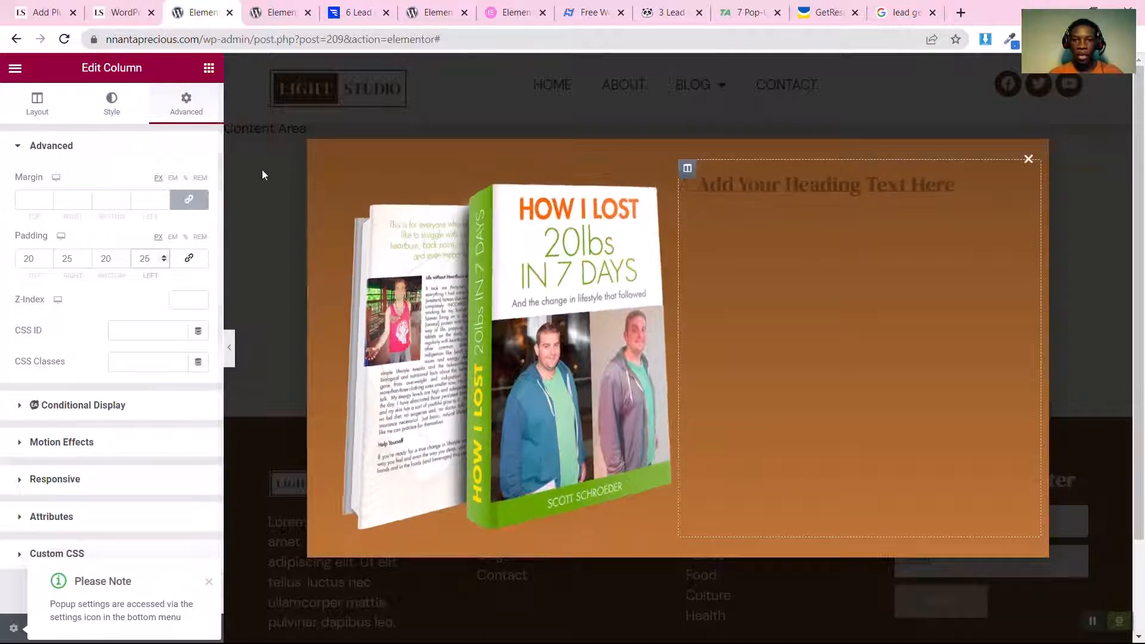
# Step: Insert a Spacer widget above the heading in the right column and set its space to 10 px
pyautogui.click(208, 67)
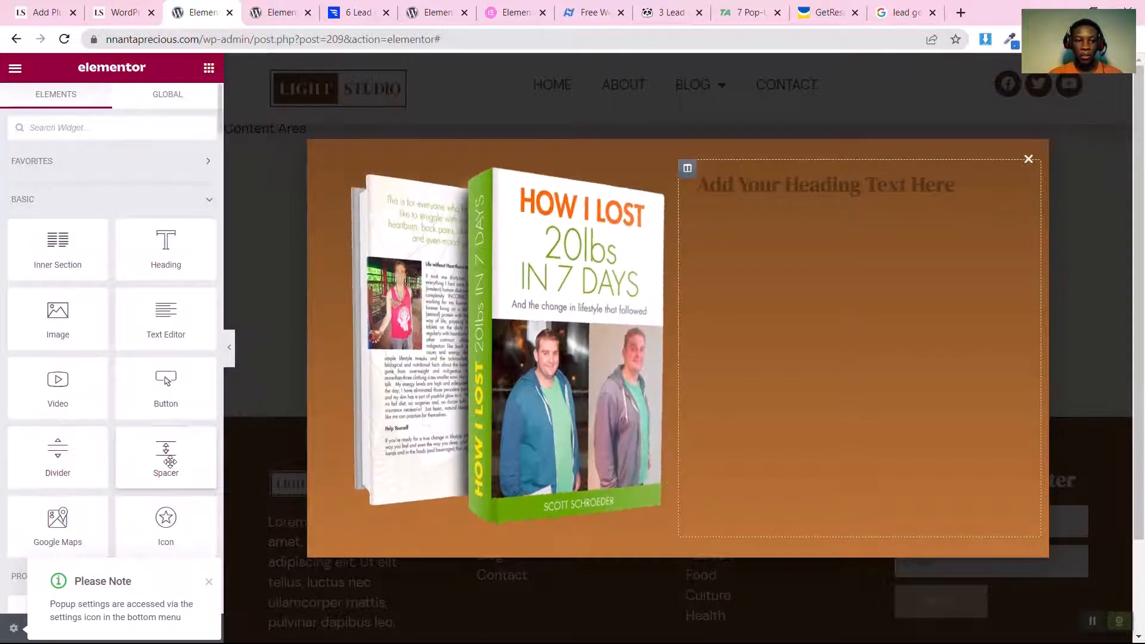
pyautogui.moveTo(170, 462); pyautogui.dragTo(875, 180)
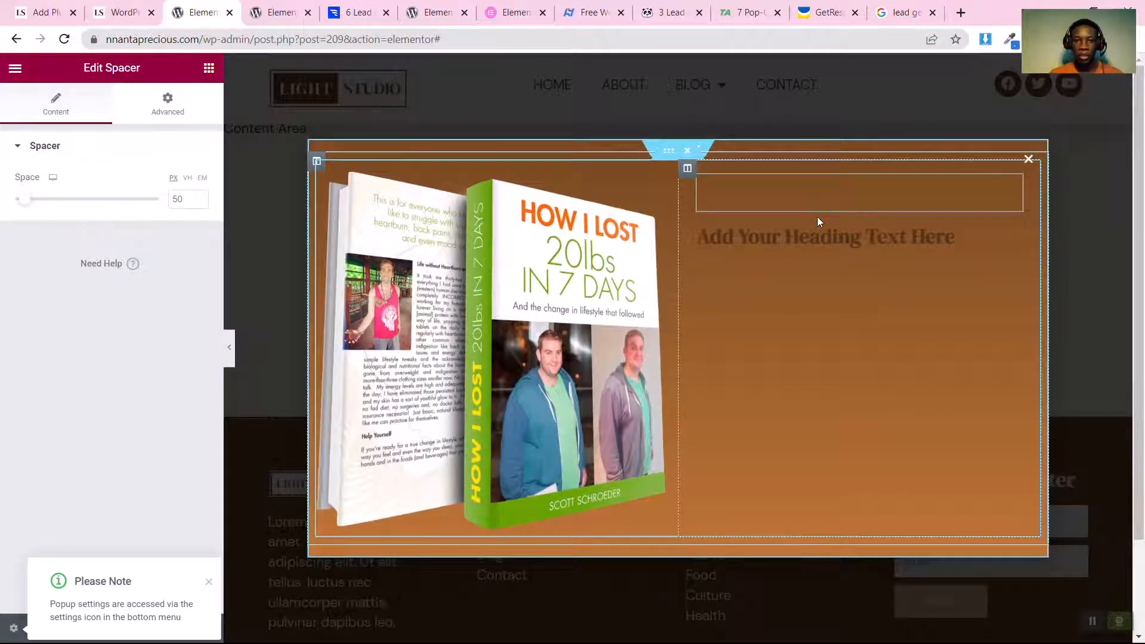
pyautogui.click(182, 200)
pyautogui.write('10')
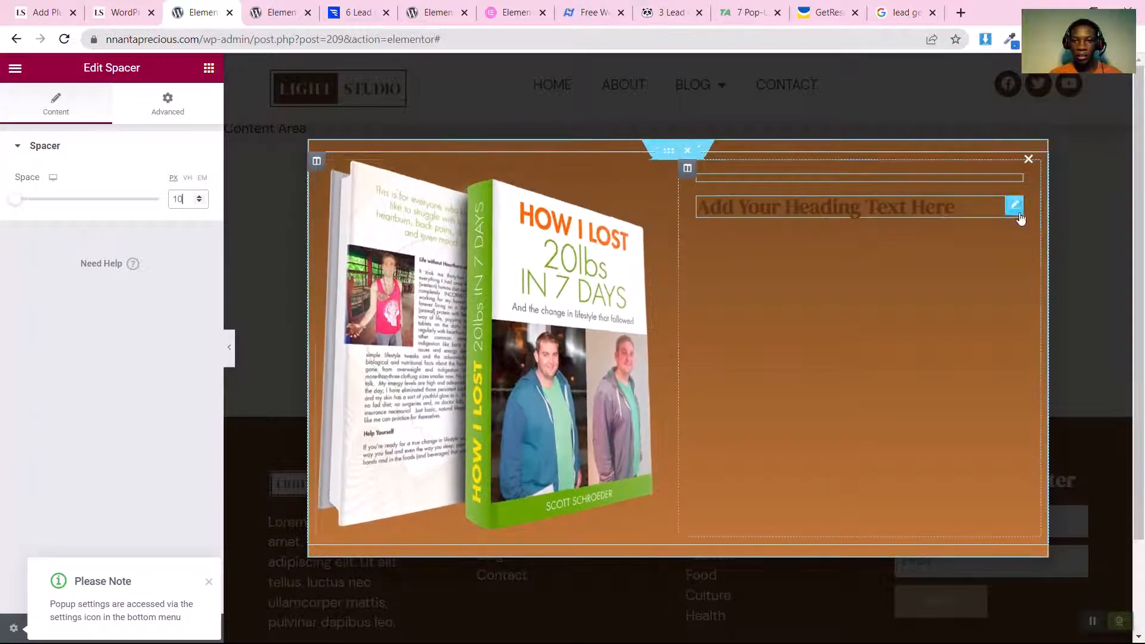
# Step: Center the heading, set its font size to 40 px and color its text with Theme Color 6
pyautogui.click(1016, 214)
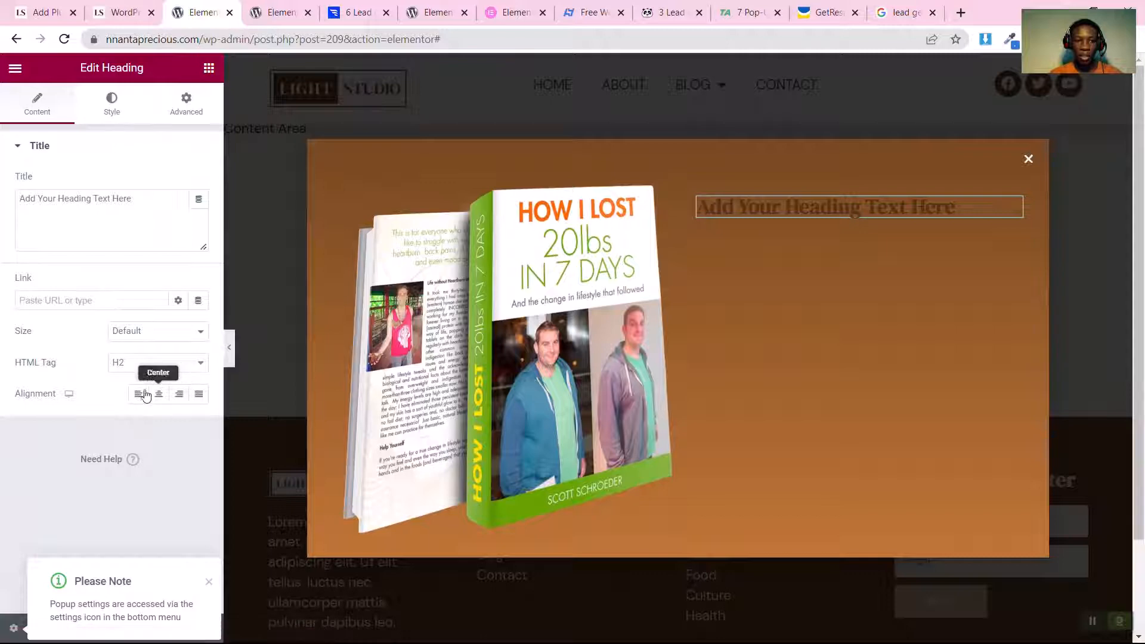
pyautogui.click(158, 395)
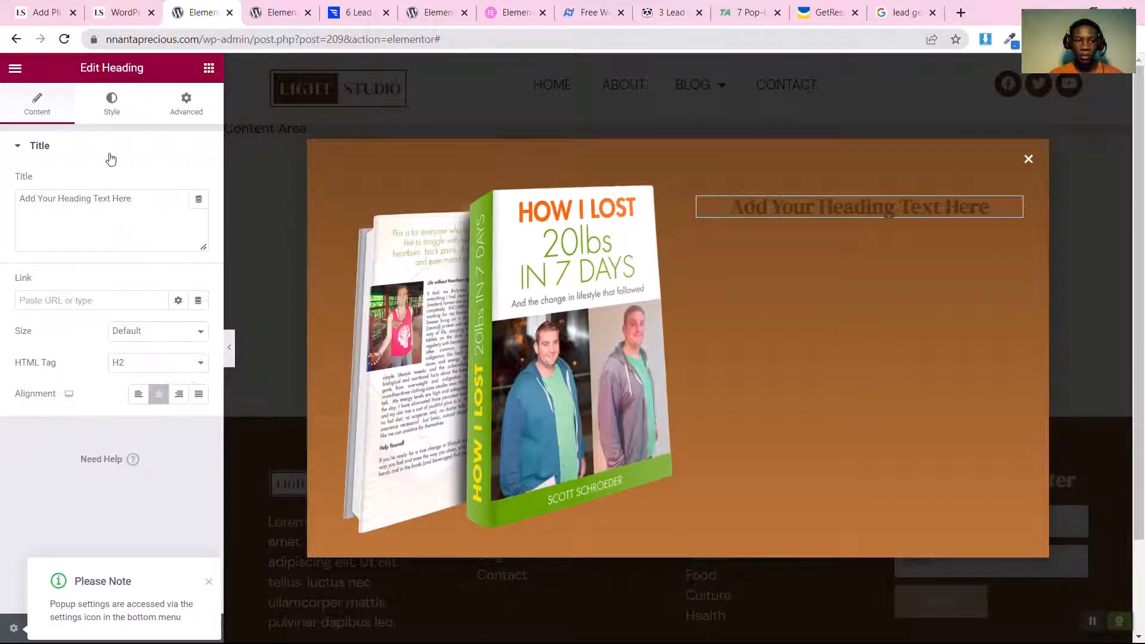
pyautogui.click(118, 118)
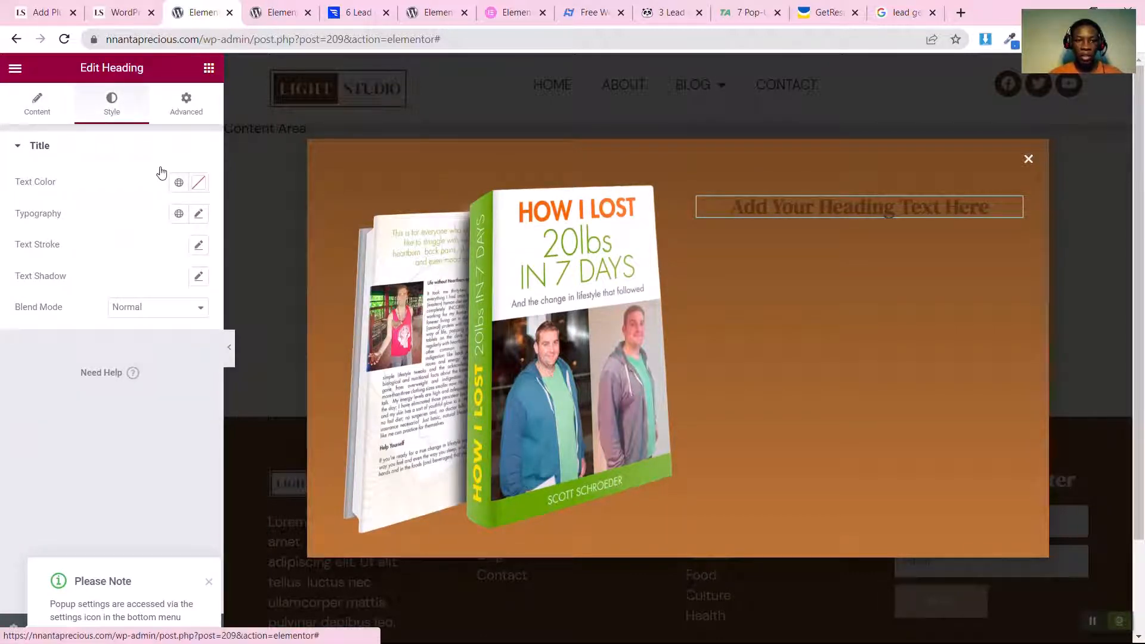
pyautogui.click(199, 215)
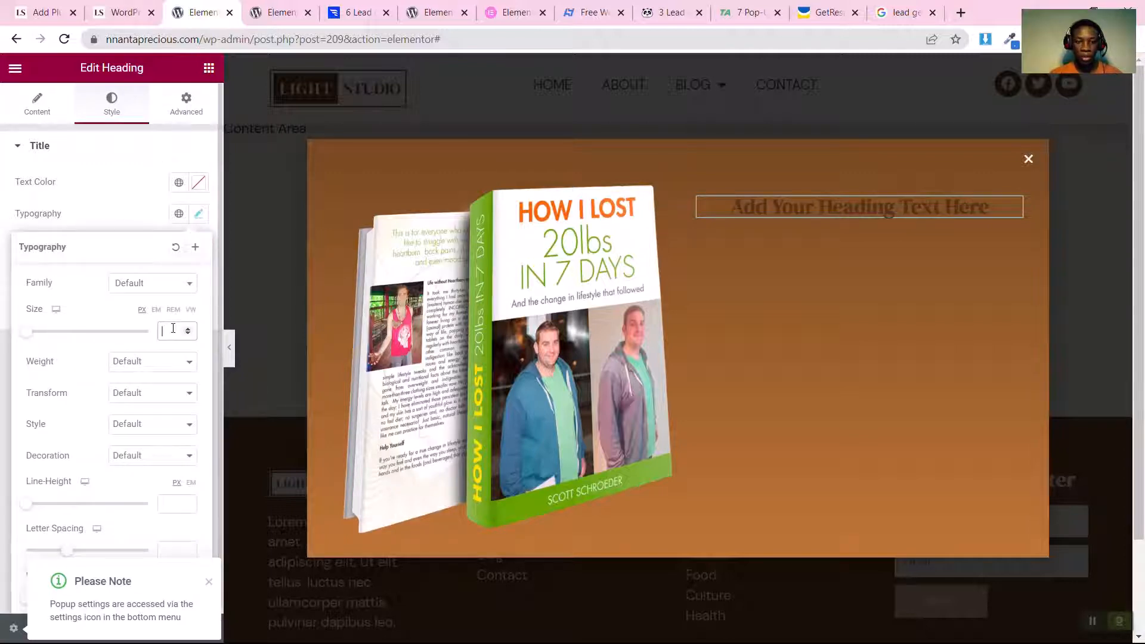
pyautogui.write('40')
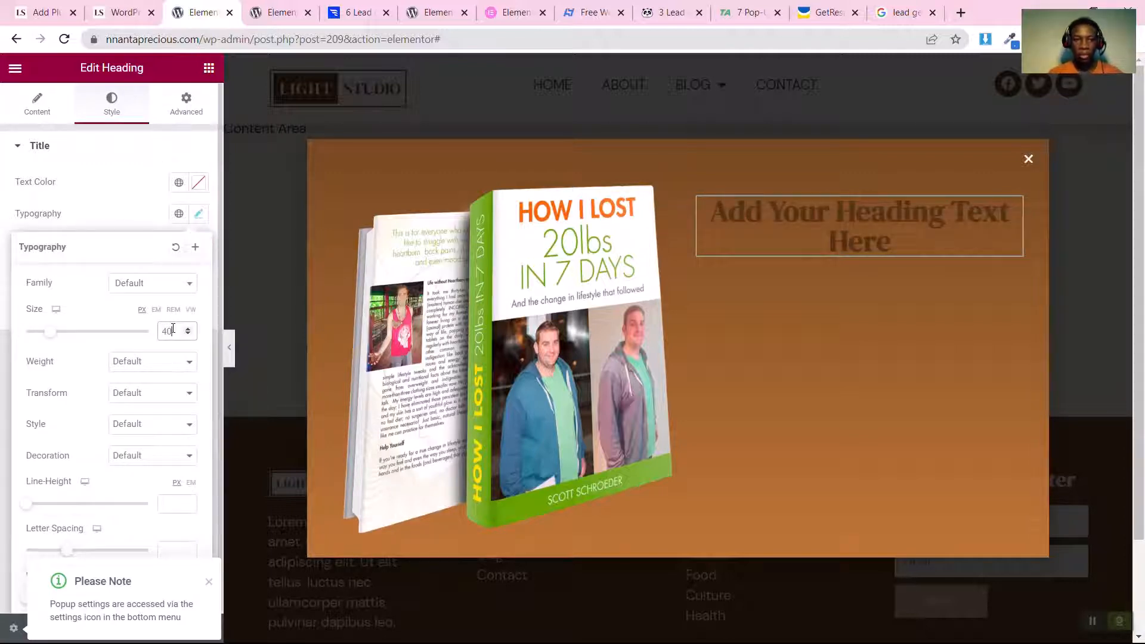
pyautogui.click(179, 182)
pyautogui.scroll(-3, 89, 398)
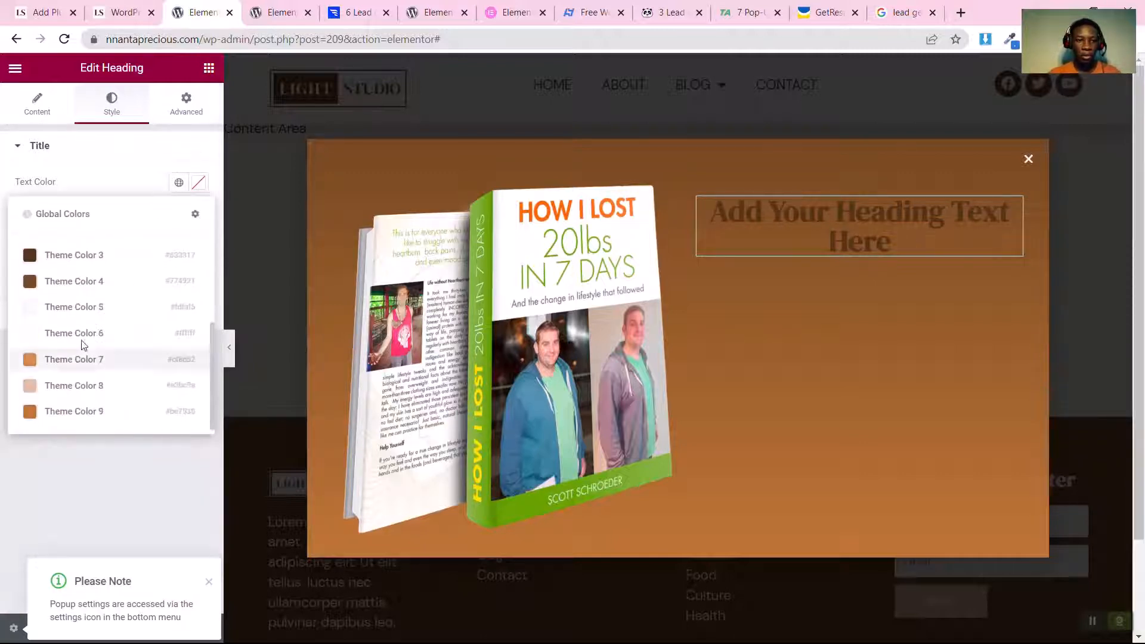
pyautogui.click(77, 335)
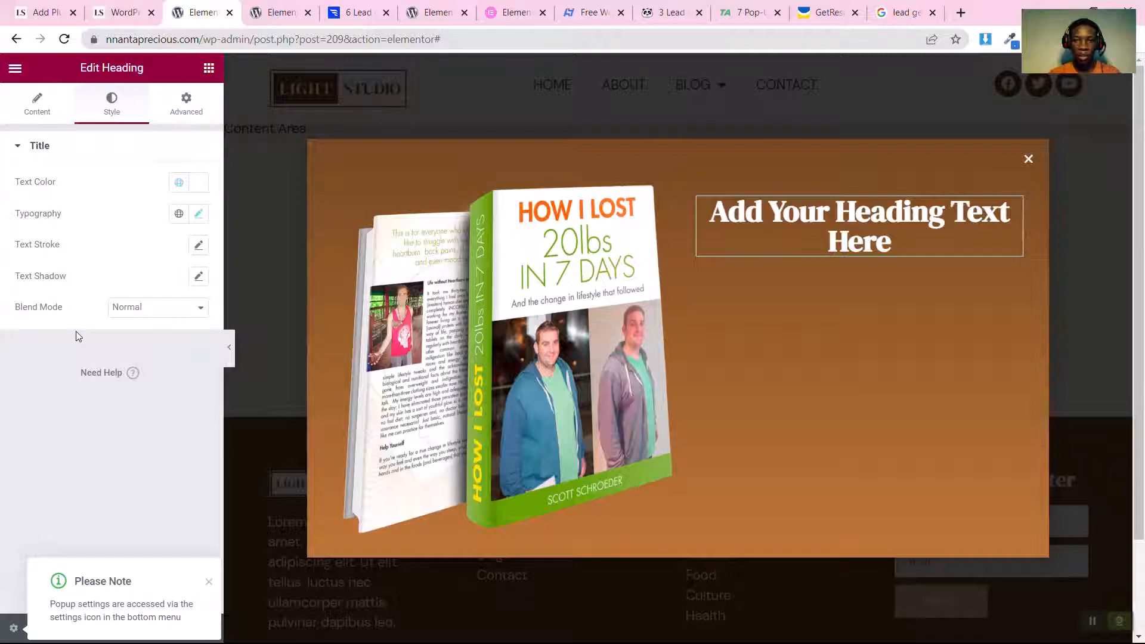
# Step: Change the heading text to "100K+ Campaigns Studied. Here Are the 5 Popup Ideas Driving Ecom Revenue in 2022" and duplicate the heading
pyautogui.tripleClick(828, 222)
pyautogui.write('100K+ Campaigns Studied. Here Are the 5 Popup Ideas Driving Ecom Revenue in 2022')
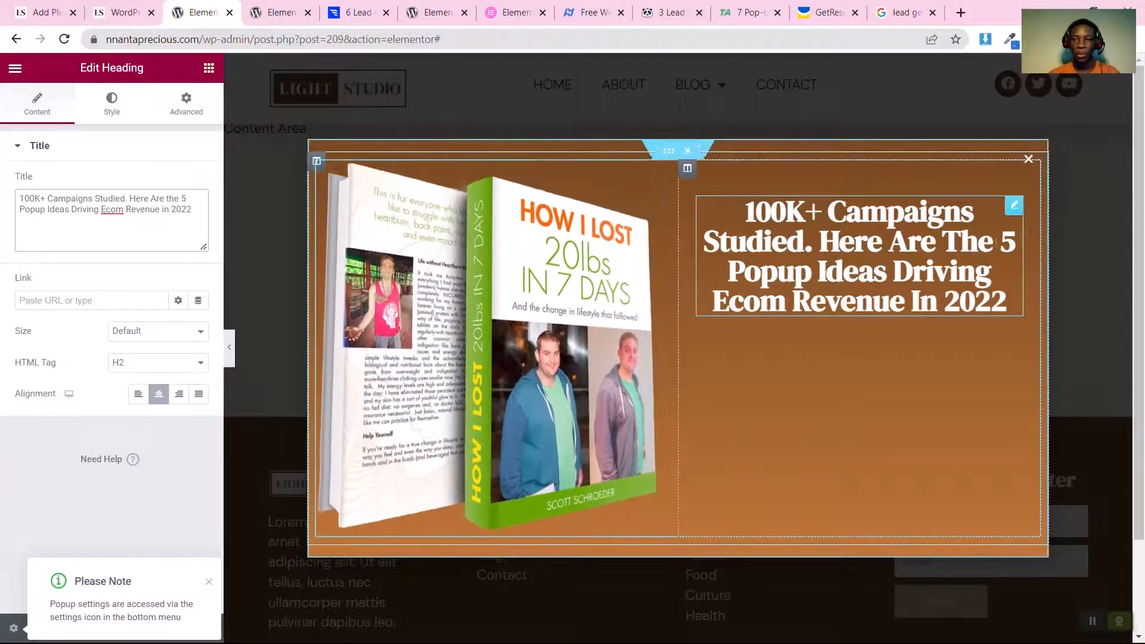
pyautogui.rightClick(1012, 212)
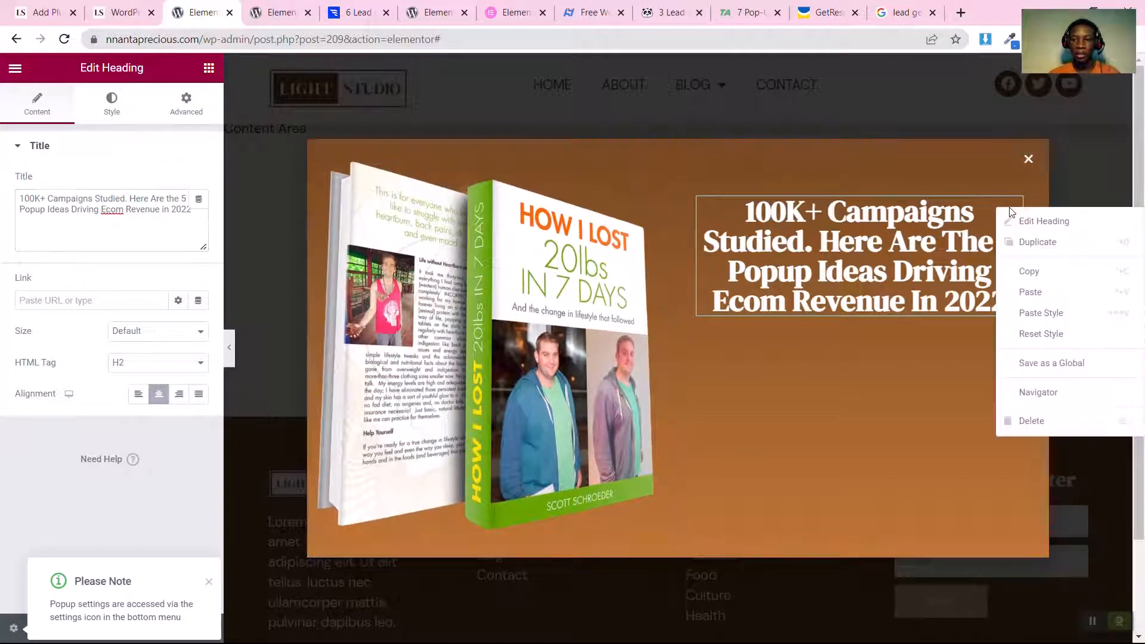
pyautogui.click(1020, 241)
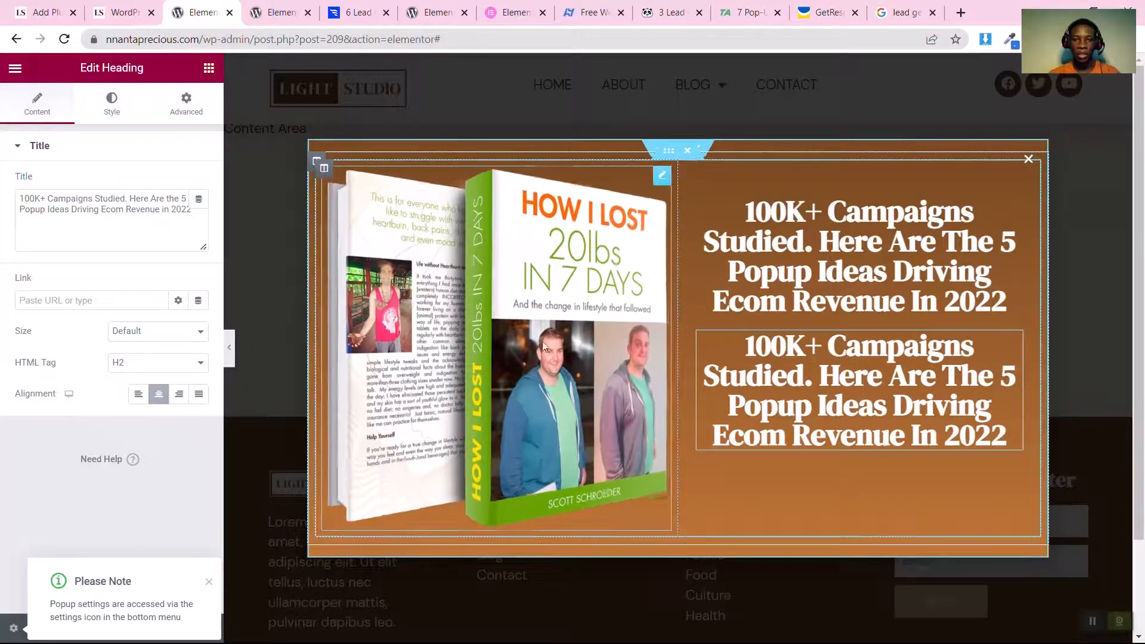
# Step: Replace the duplicate heading's text with "Get access to our free guide to see how top DTC brands are using popups to drive revenue."
pyautogui.click(57, 210)
pyautogui.hotkey('ctrl', 'a')
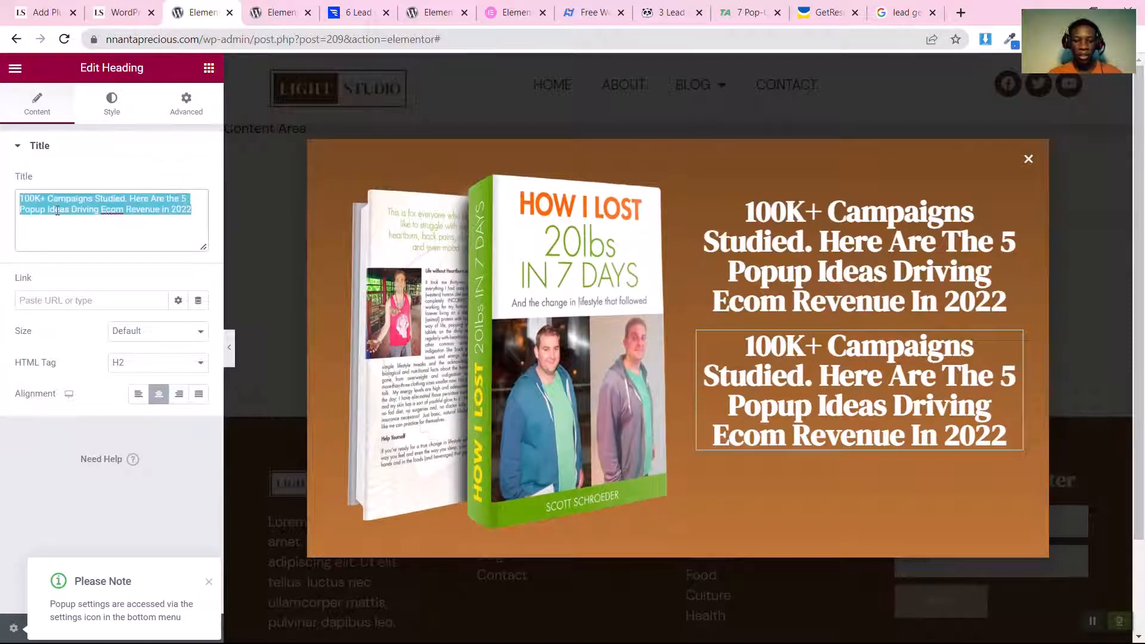
pyautogui.write('Get access to our free guide to see how top DTC brands are using popups to drive revenue.')
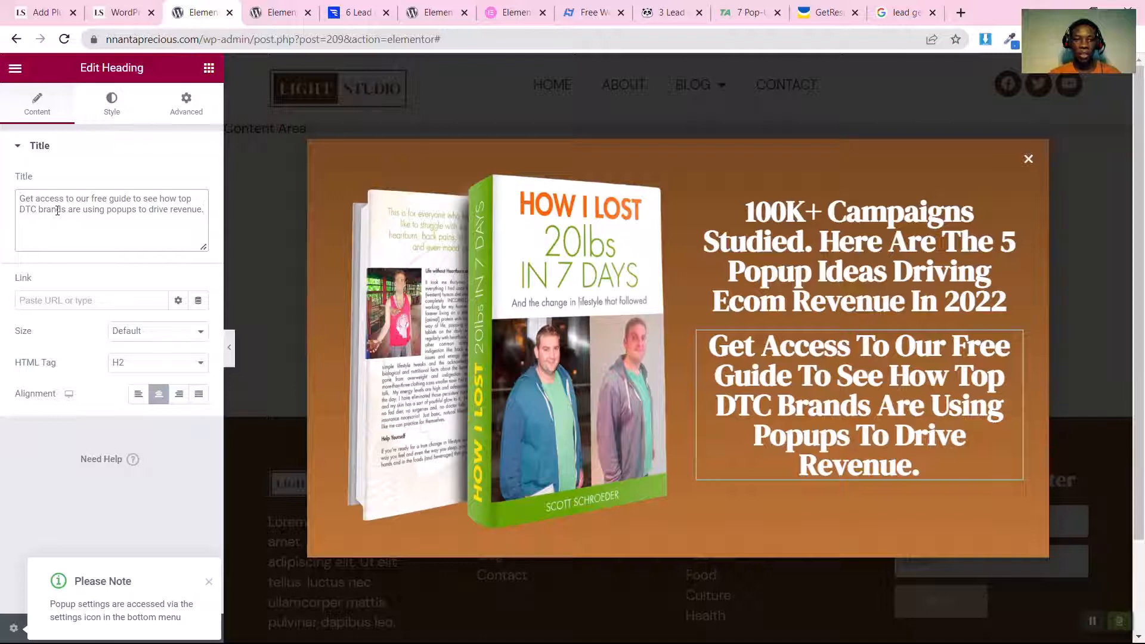
# Step: Set the second heading's HTML tag to p and its font size to 18 px
pyautogui.click(127, 363)
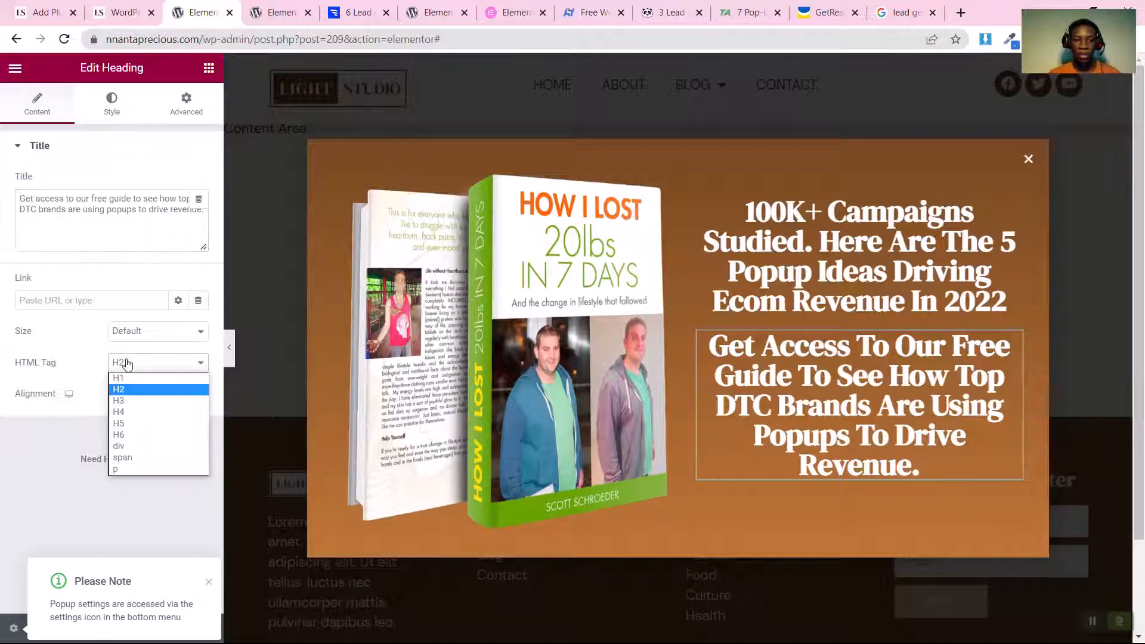
pyautogui.click(126, 470)
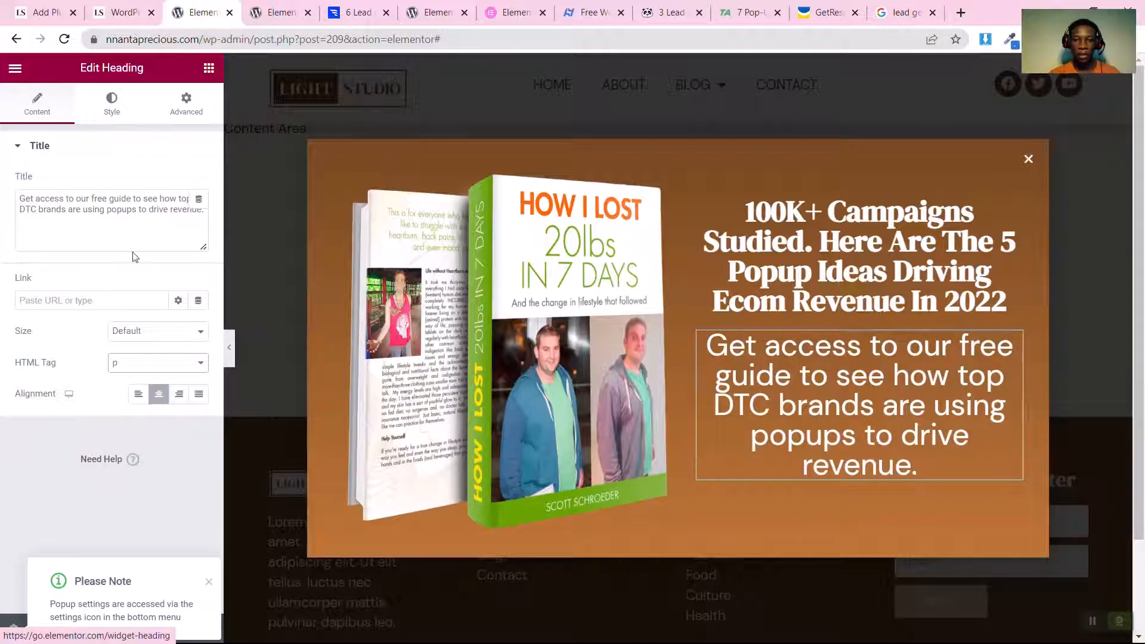
pyautogui.click(109, 119)
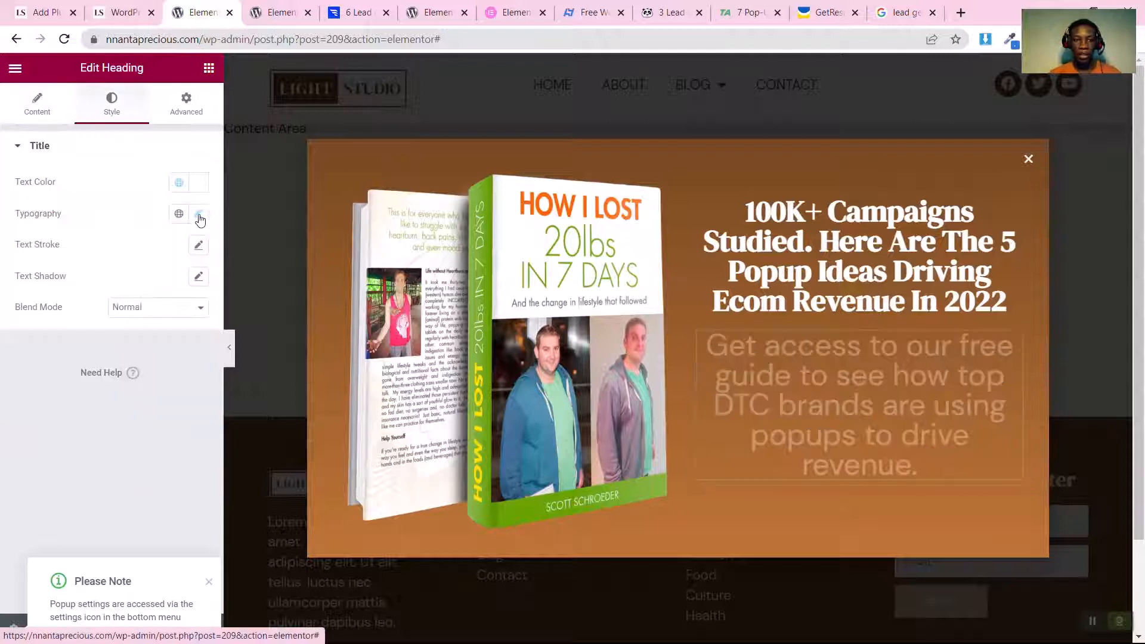
pyautogui.click(199, 215)
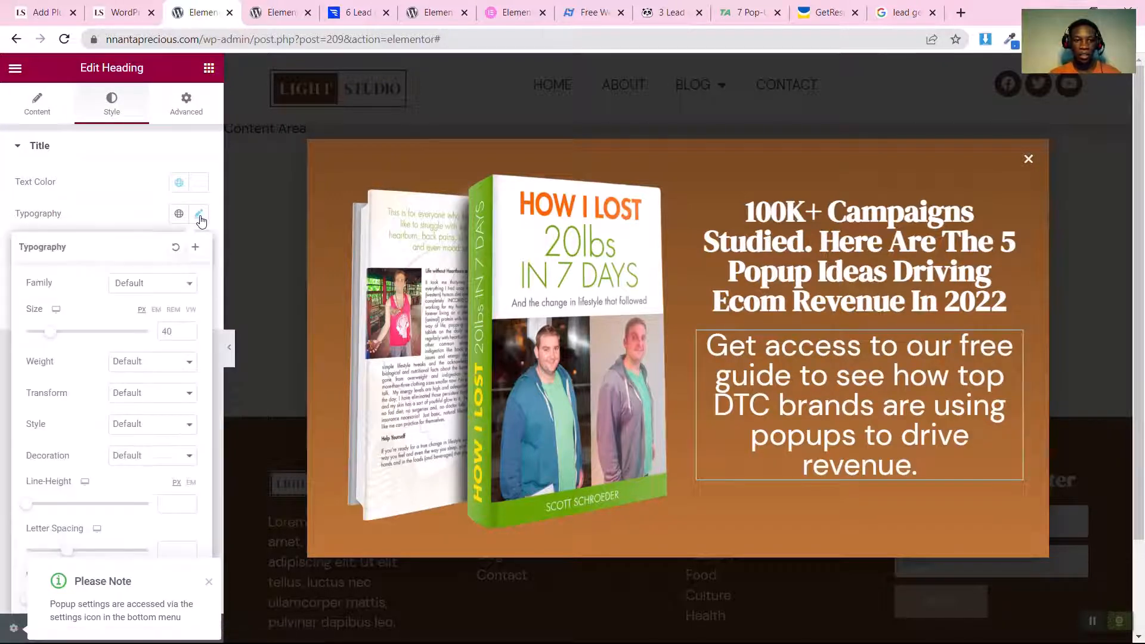
pyautogui.click(170, 336)
pyautogui.write('18')
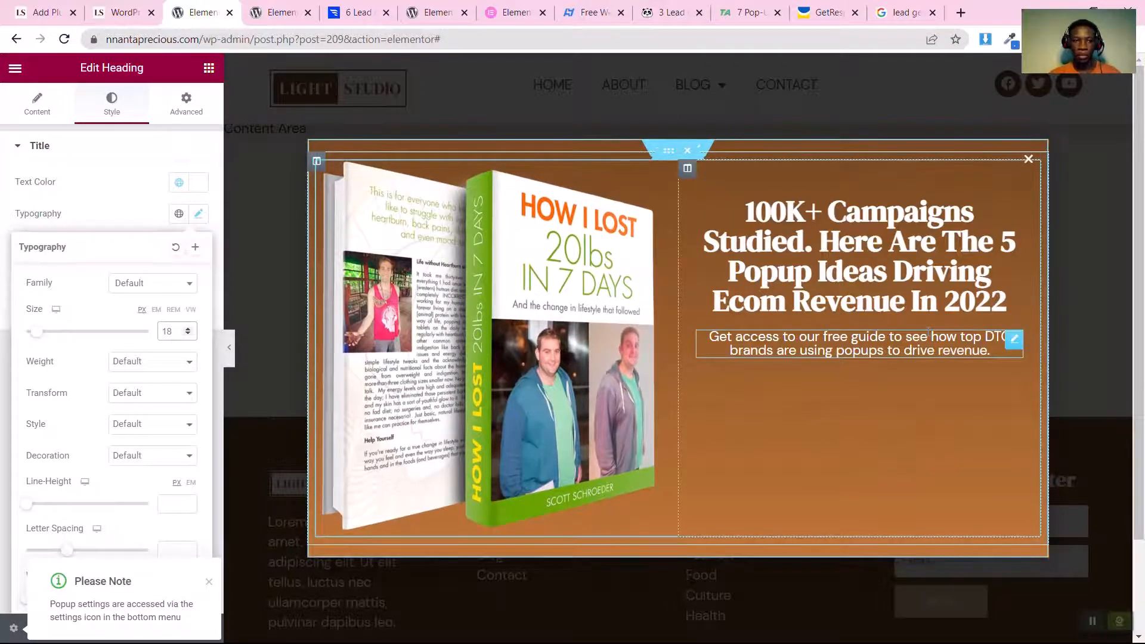
pyautogui.click(101, 190)
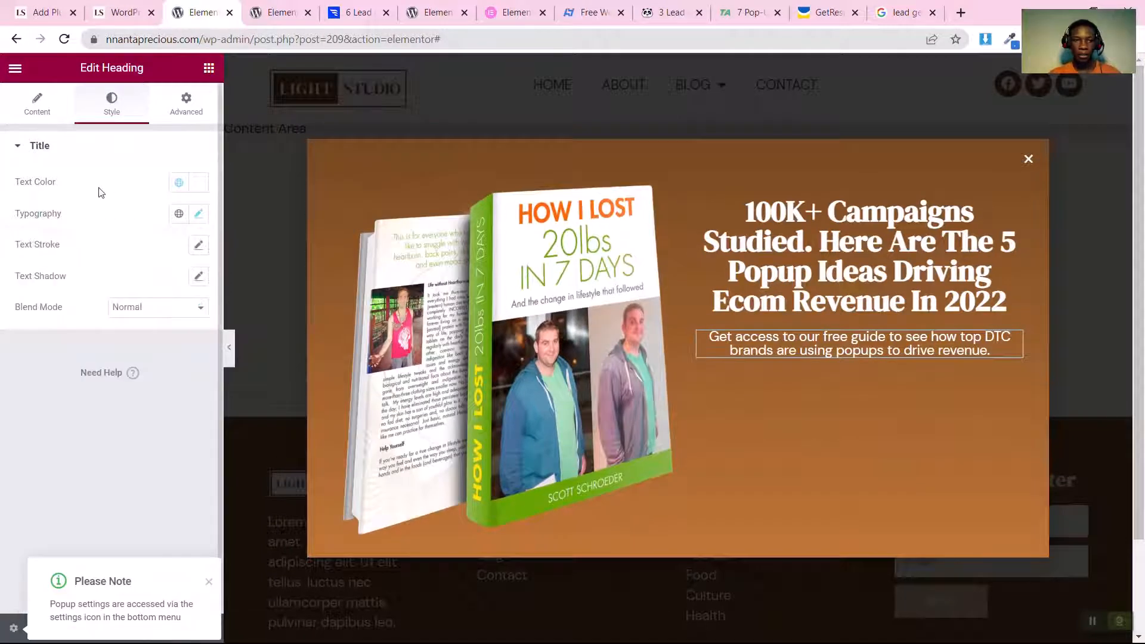
# Step: Find the Form widget by searching for "form" and place it below the subheading in the right column
pyautogui.click(208, 70)
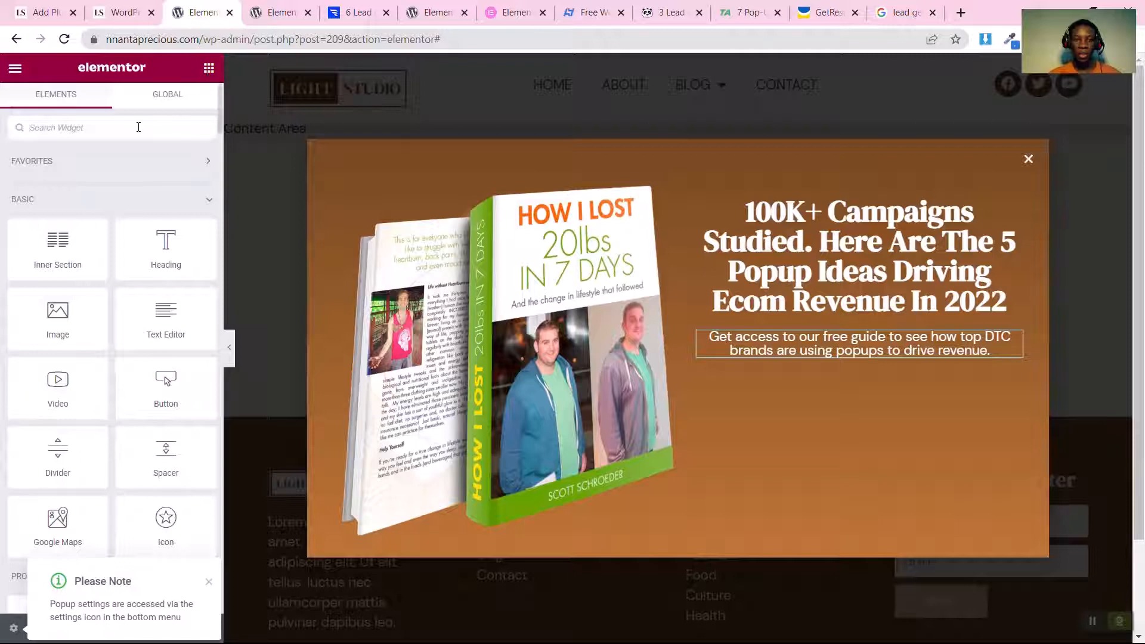
pyautogui.write('form')
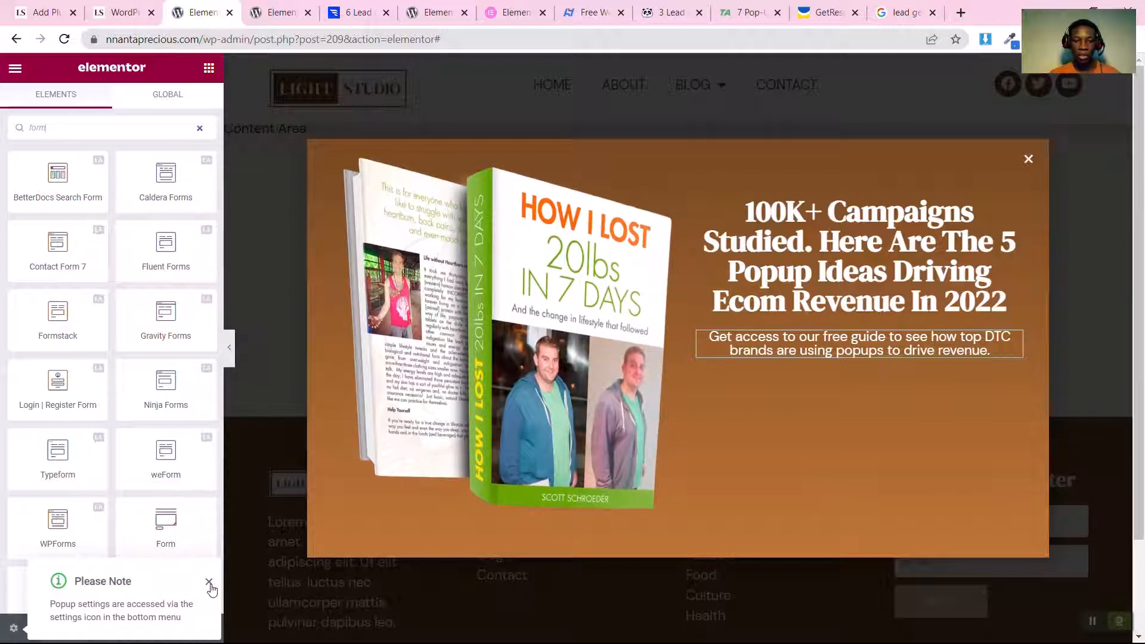
pyautogui.click(209, 583)
pyautogui.moveTo(166, 524); pyautogui.dragTo(868, 342)
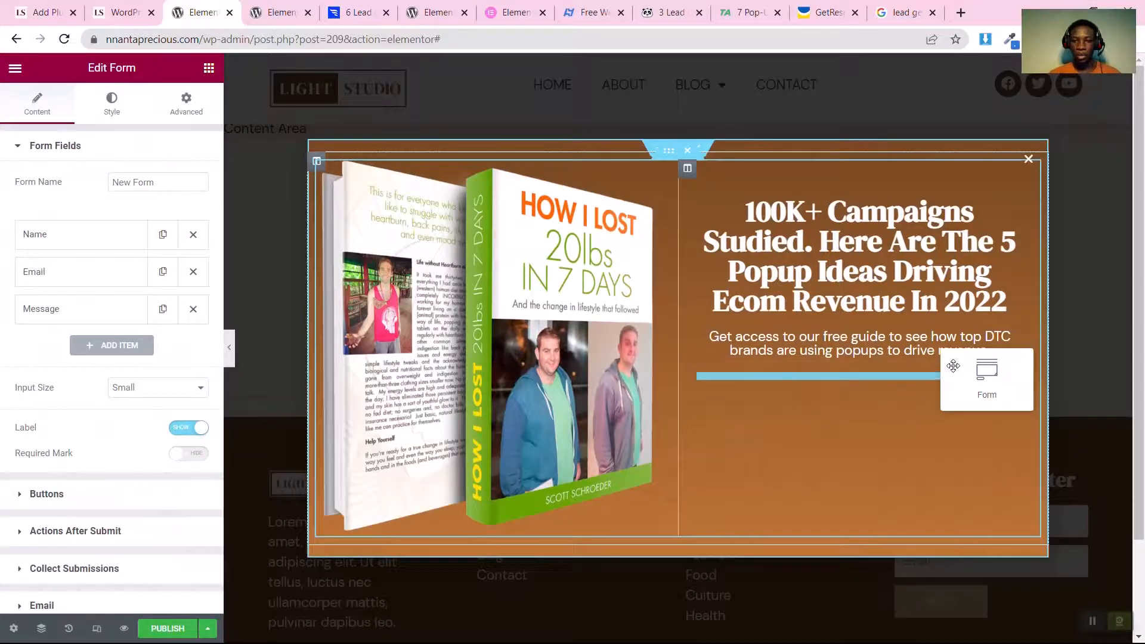
pyautogui.moveTo(953, 366); pyautogui.dragTo(954, 367)
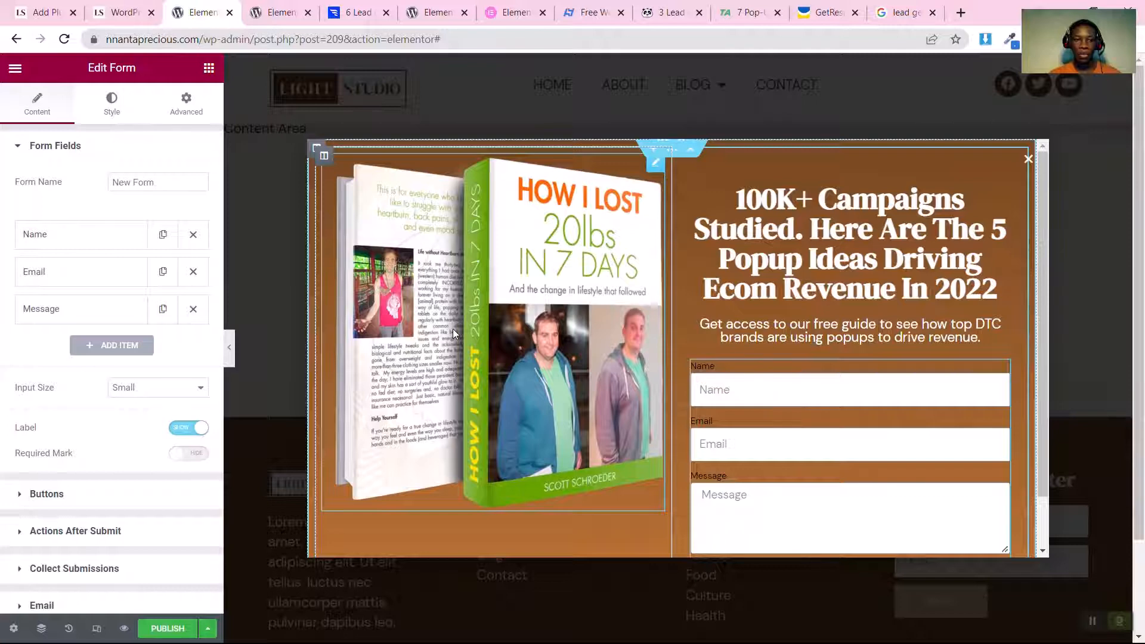
# Step: Remove the Message field from the signup form and hide the field labels
pyautogui.click(192, 309)
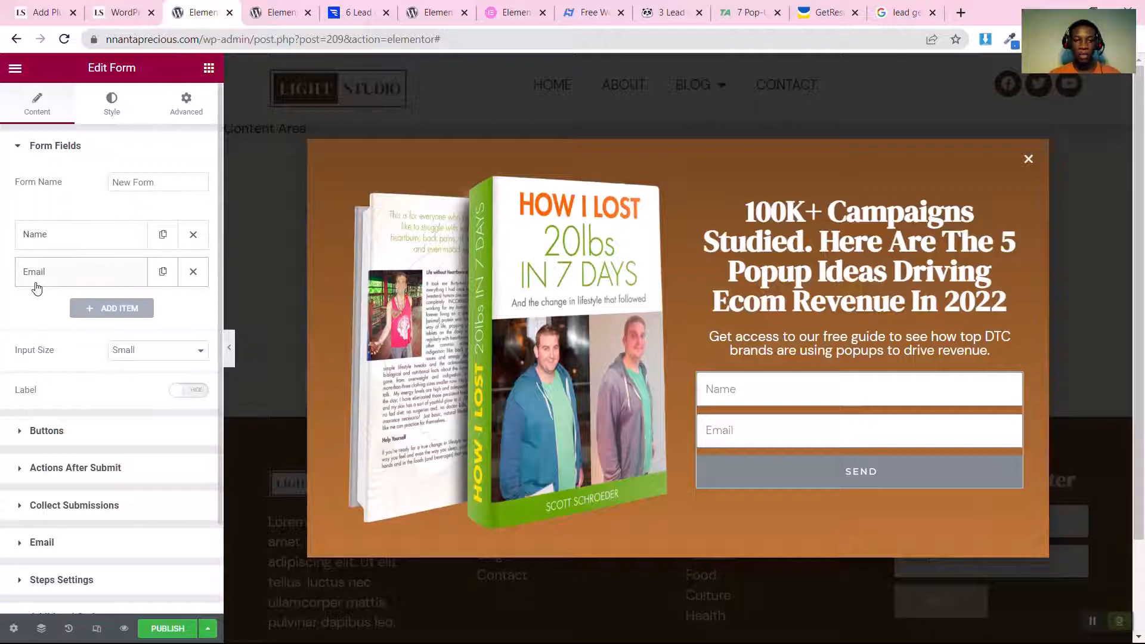
# Step: Change the form's submit button text to "Download Now"
pyautogui.click(46, 430)
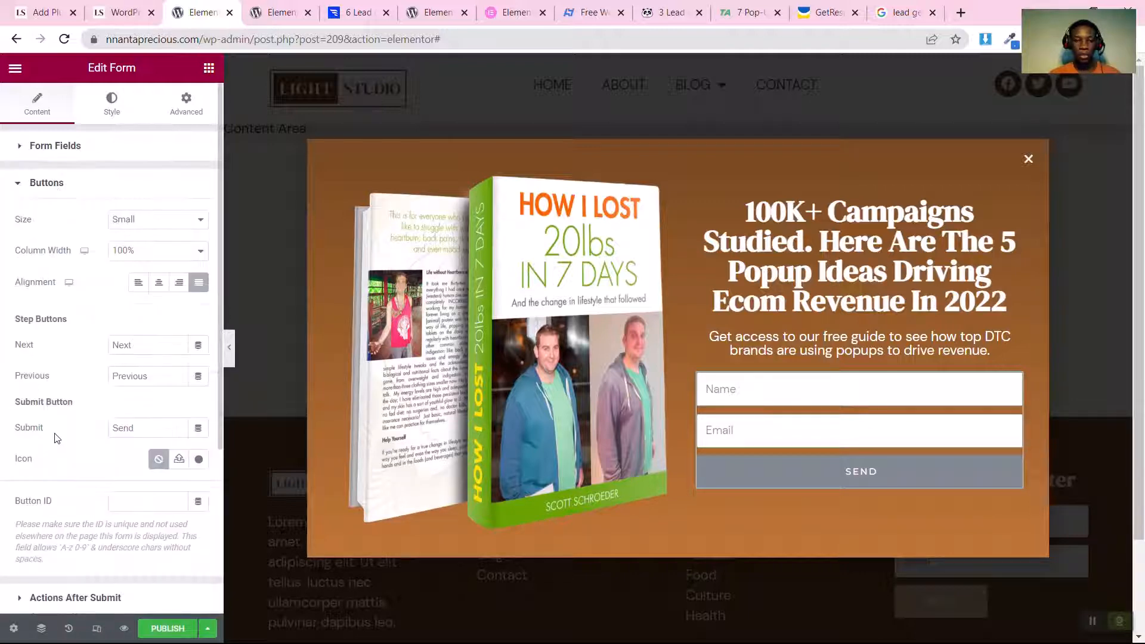
pyautogui.scroll(-3, 56, 439)
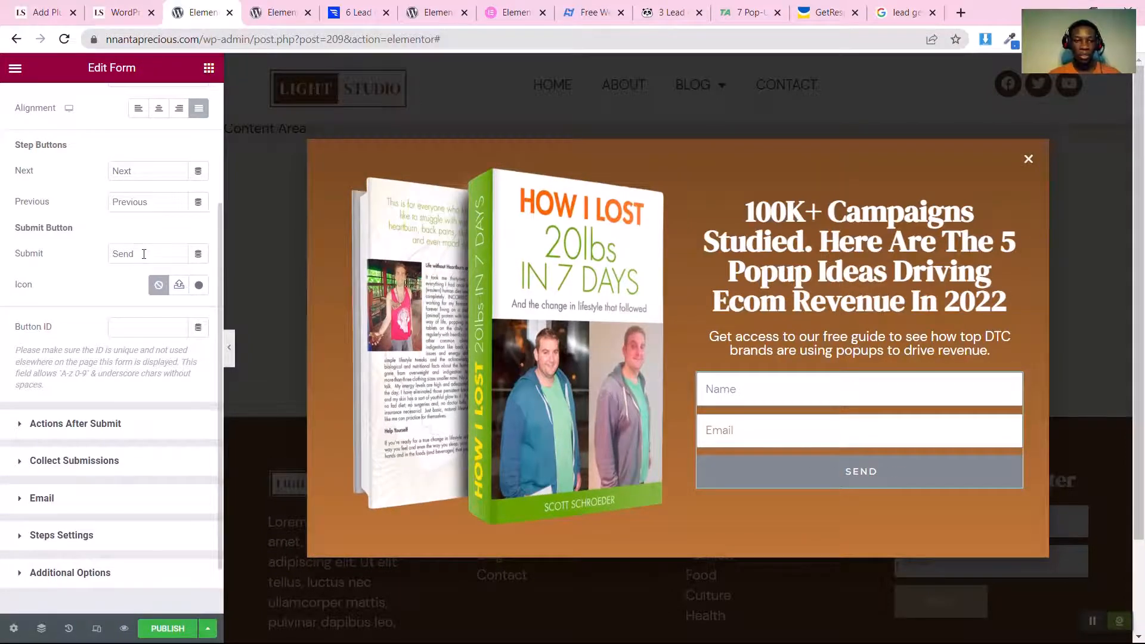
pyautogui.doubleClick(144, 254)
pyautogui.write('Download Now')
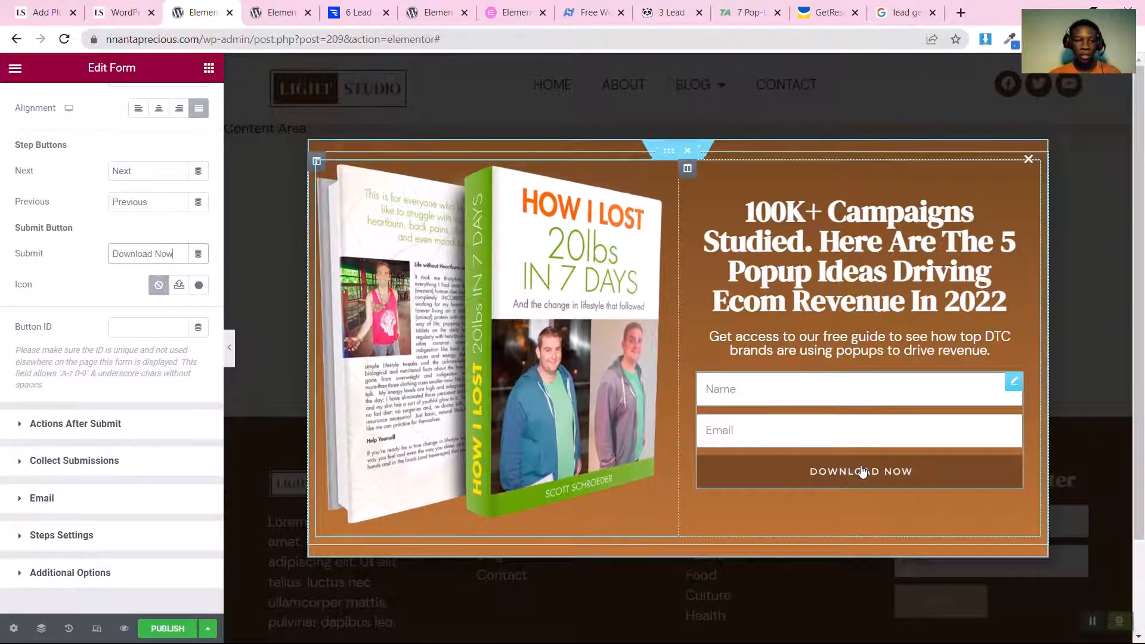
pyautogui.scroll(3, 2, 281)
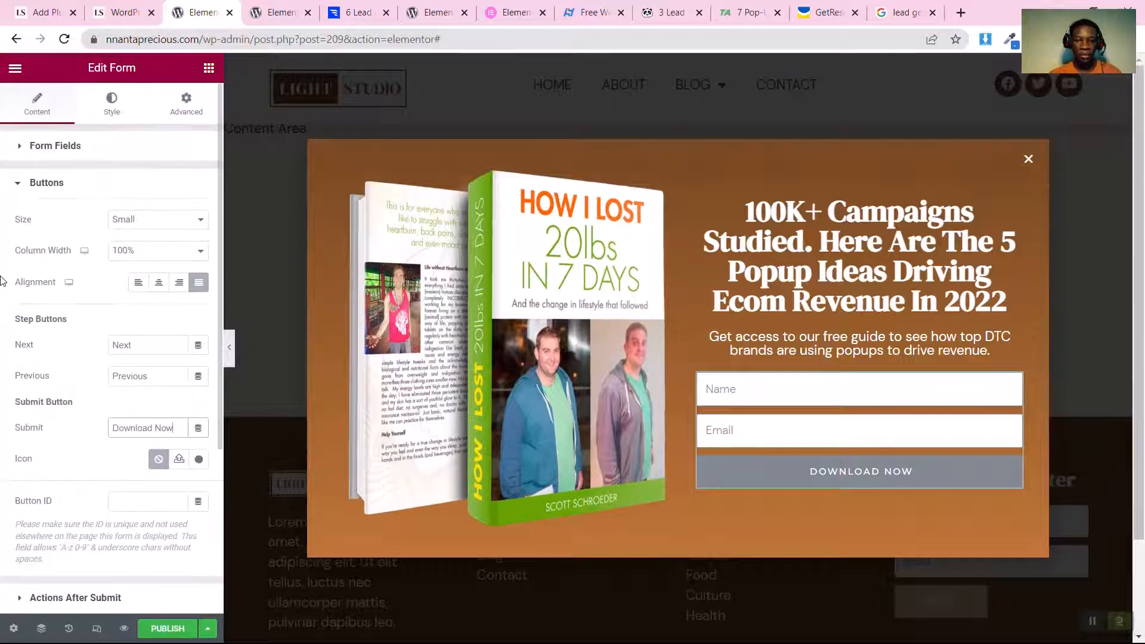
# Step: Set the form fields' border width to 0 on all sides
pyautogui.click(110, 106)
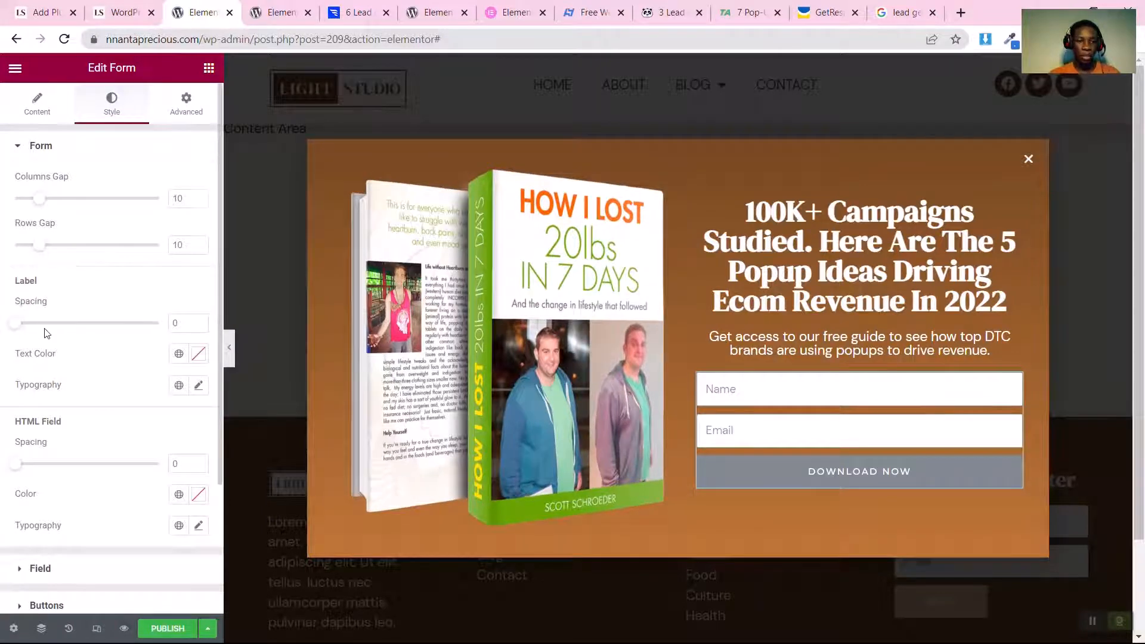
pyautogui.scroll(-3, 47, 333)
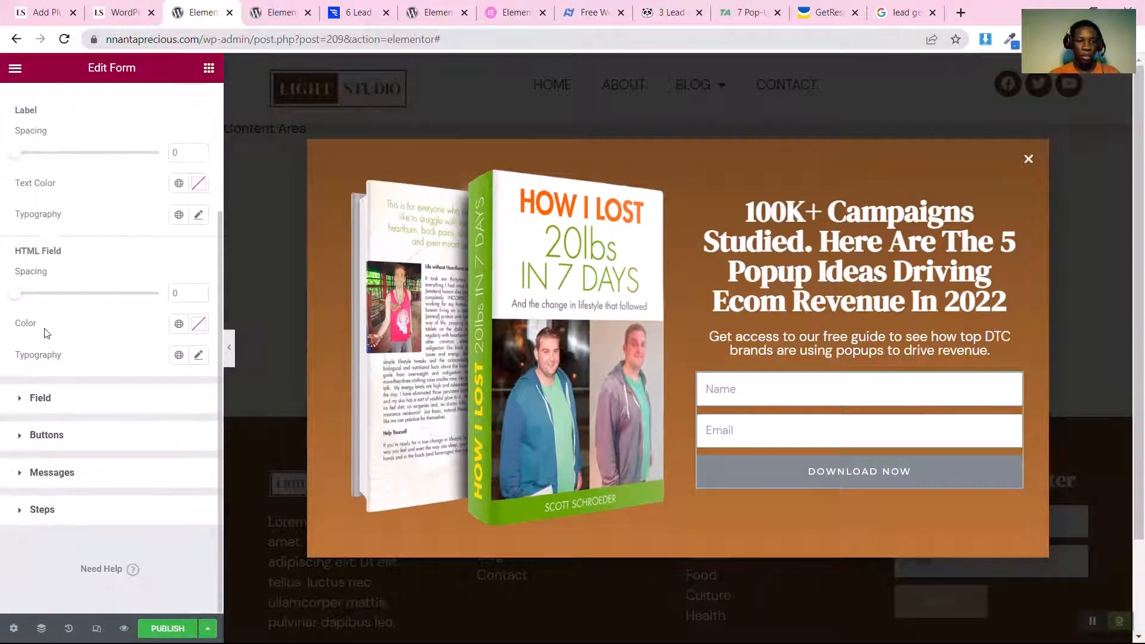
pyautogui.click(40, 398)
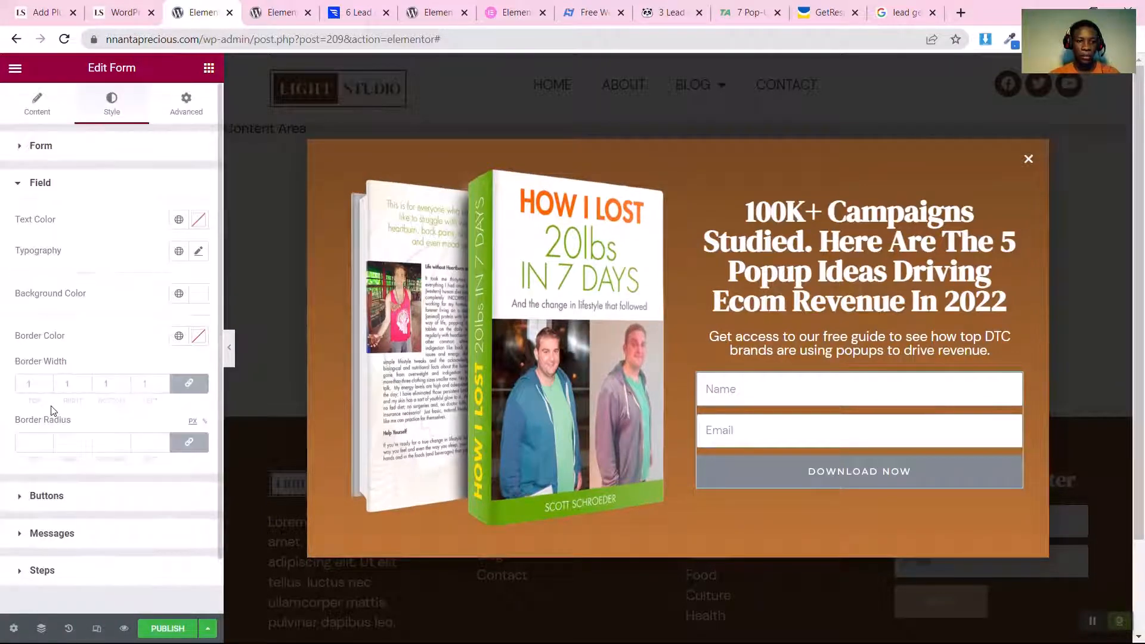
pyautogui.click(188, 388)
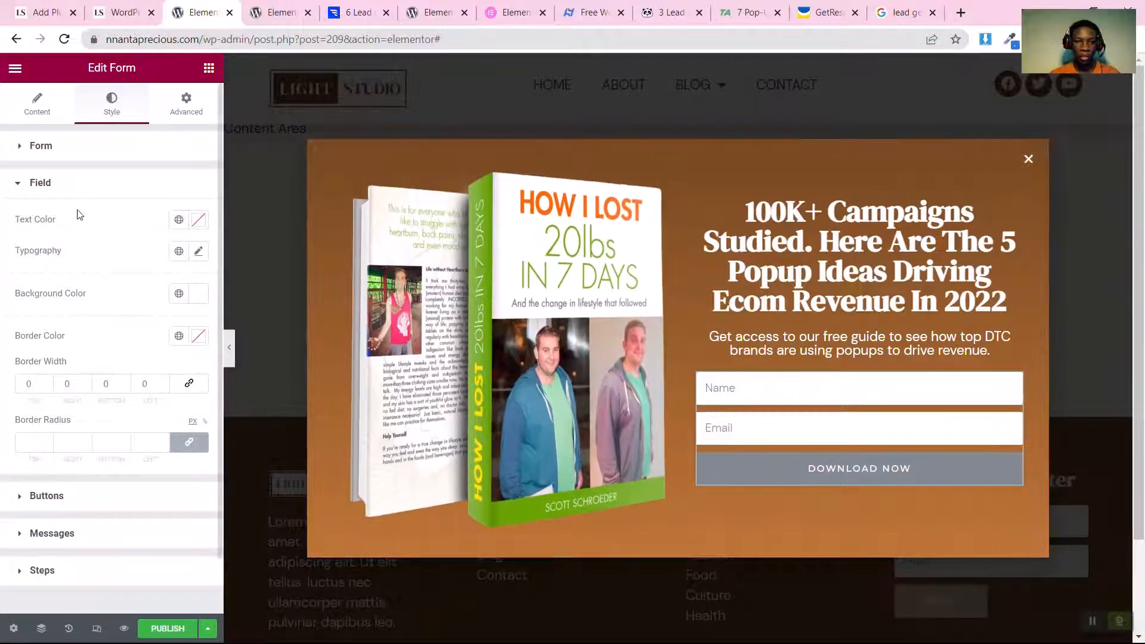
# Step: Set the form fields' text color to the global Theme Color 3 and their border radius to 0
pyautogui.click(179, 220)
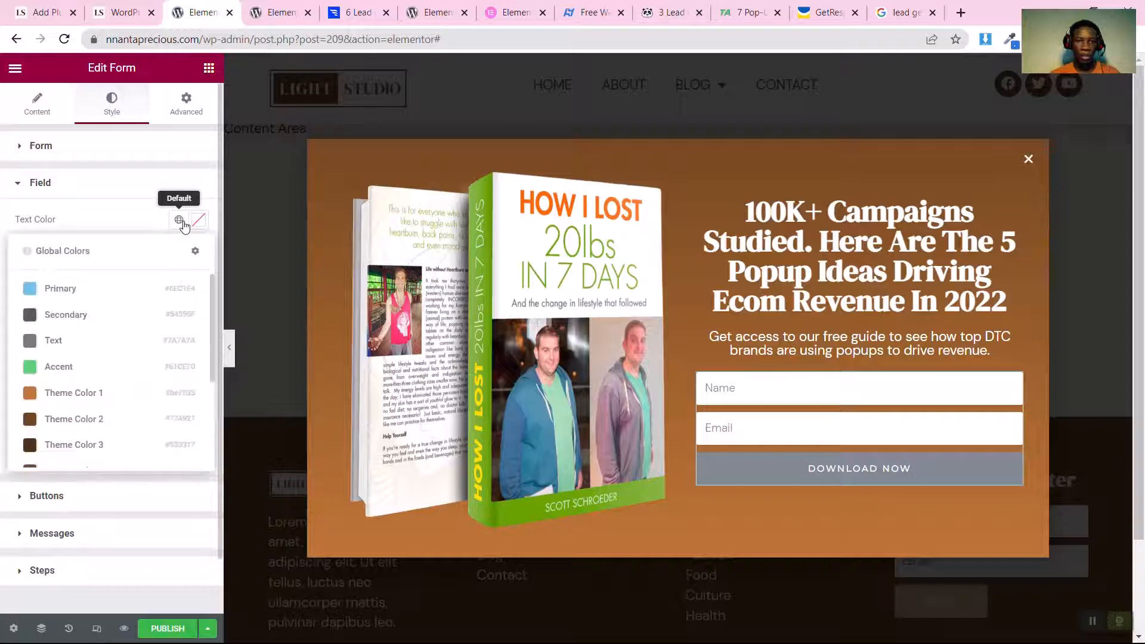
pyautogui.click(99, 453)
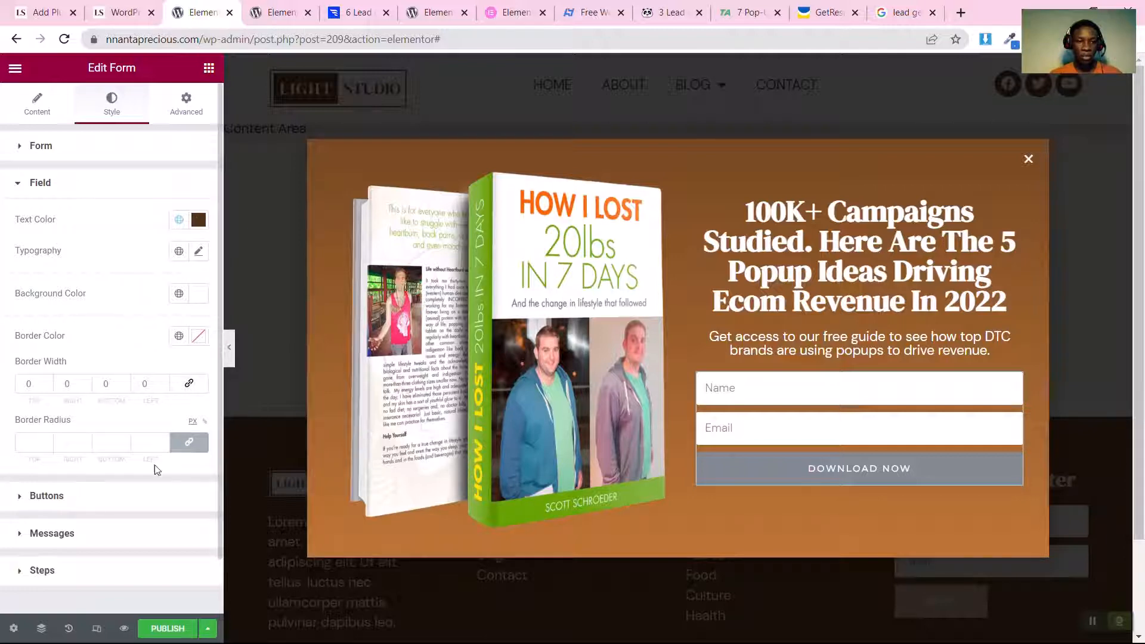
pyautogui.click(182, 443)
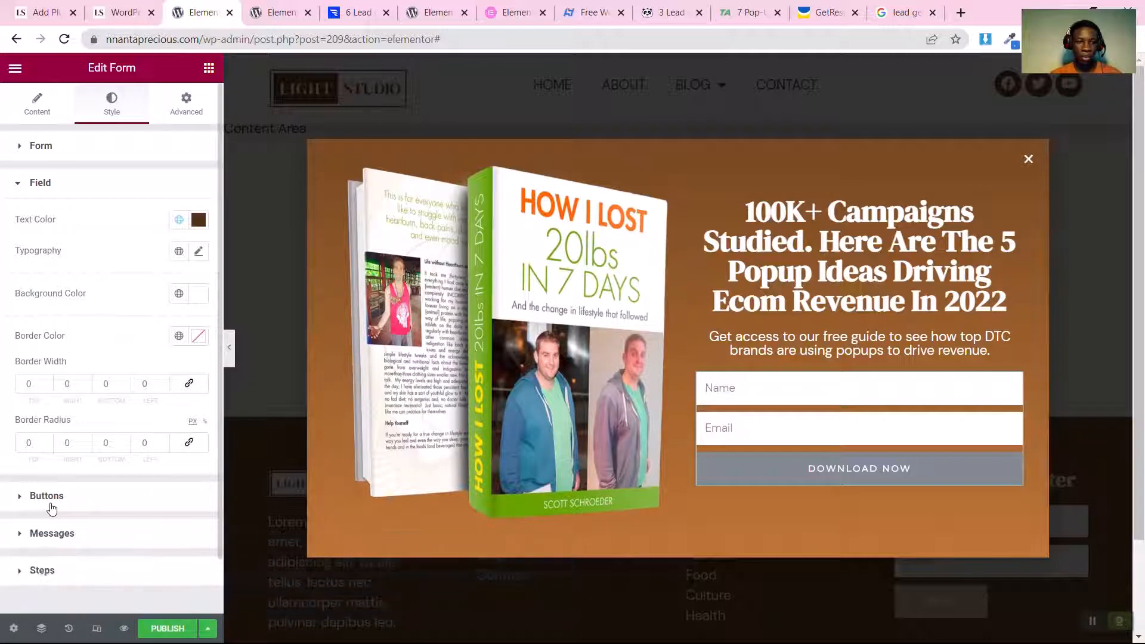
# Step: Set the submit button's normal background color to the global Theme Color 8
pyautogui.click(52, 506)
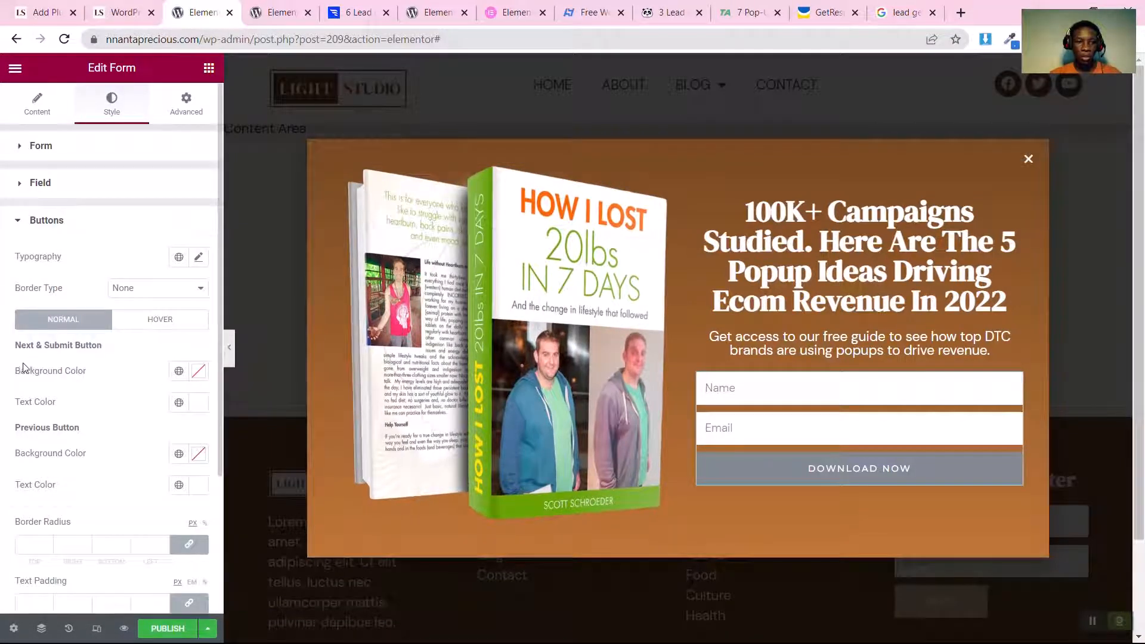
pyautogui.click(179, 371)
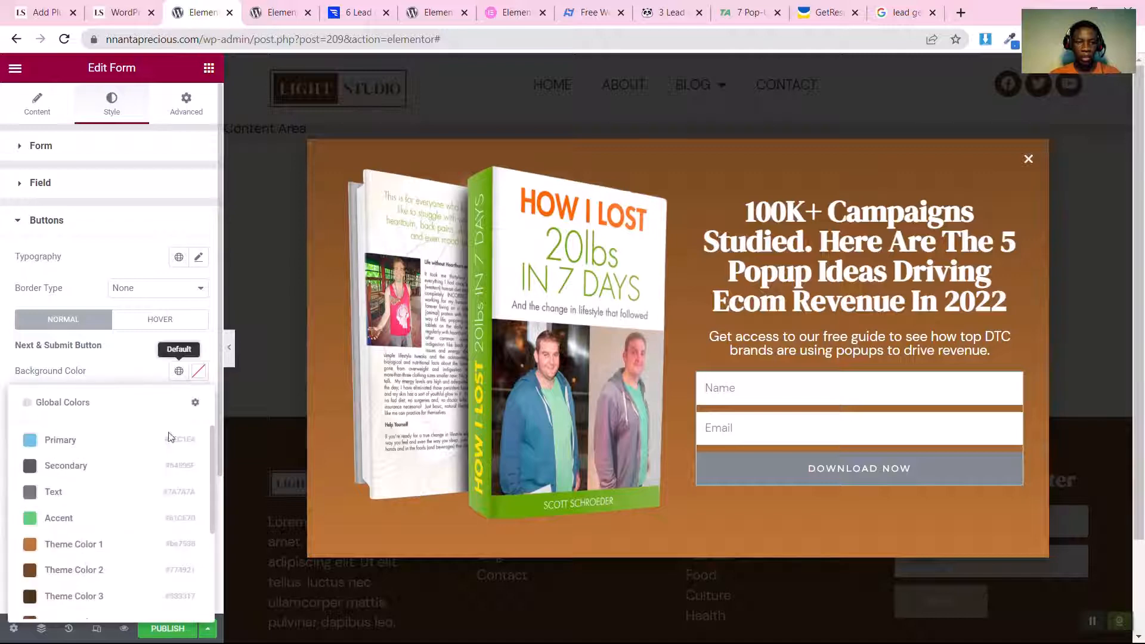
pyautogui.scroll(-1, 147, 548)
pyautogui.scroll(-2, 148, 551)
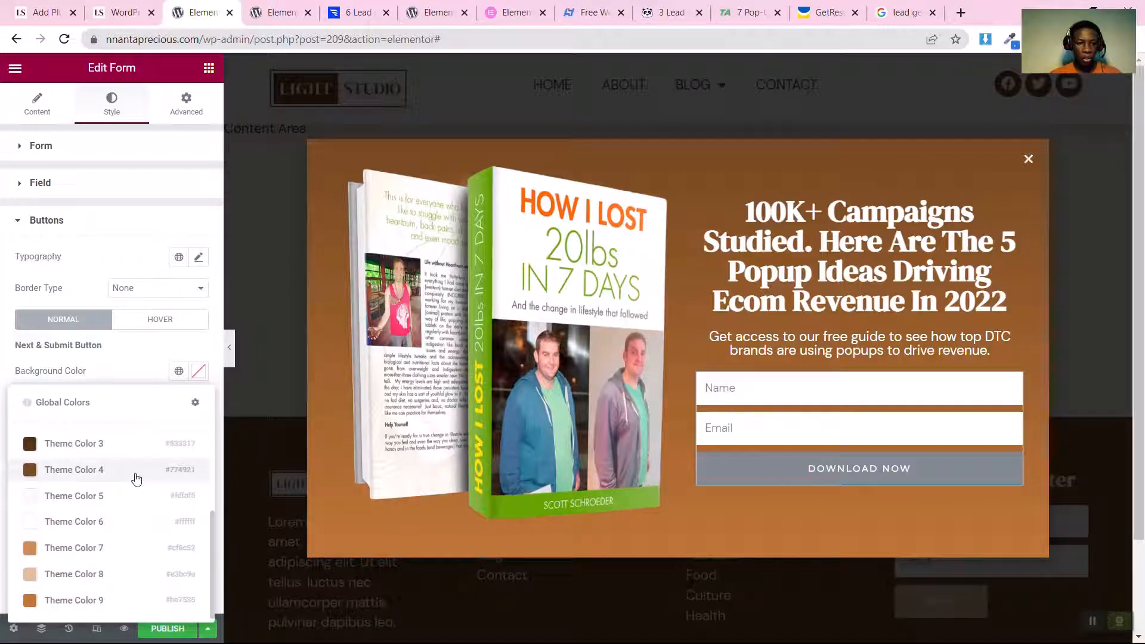
pyautogui.click(74, 574)
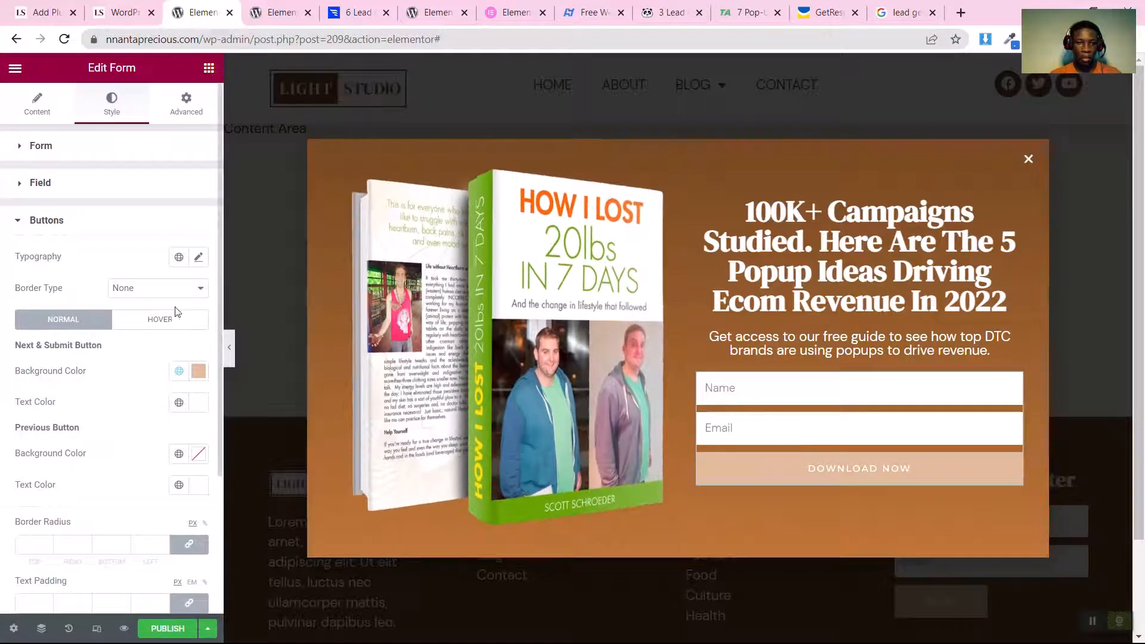
# Step: Set the submit button's hover background color to the global Theme Color 1, and return to its normal state settings
pyautogui.click(173, 320)
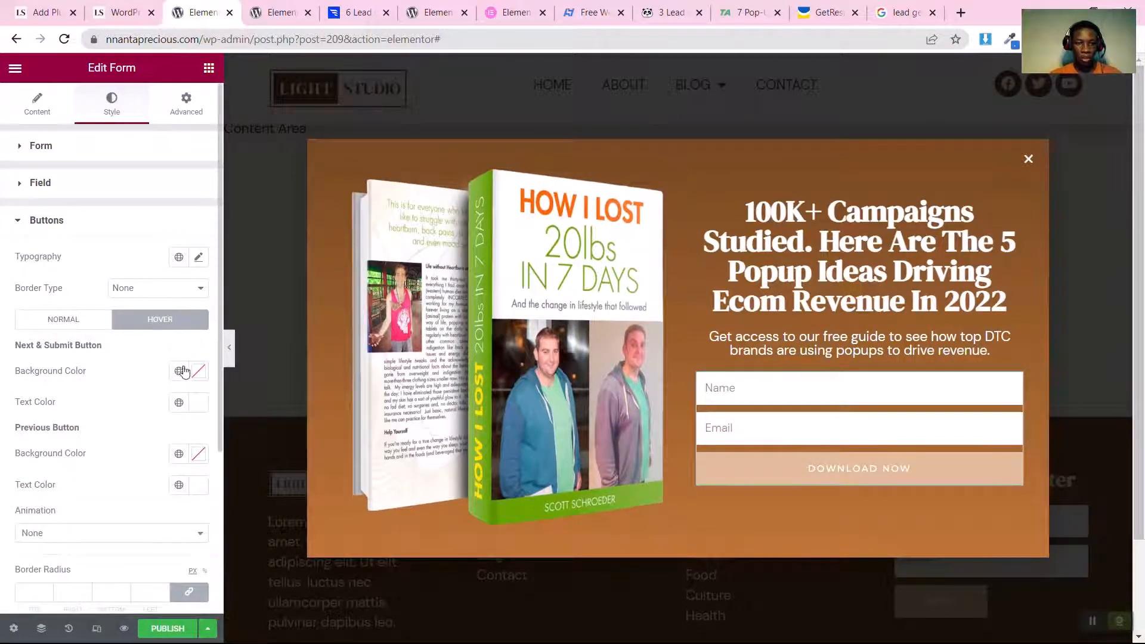
pyautogui.click(177, 372)
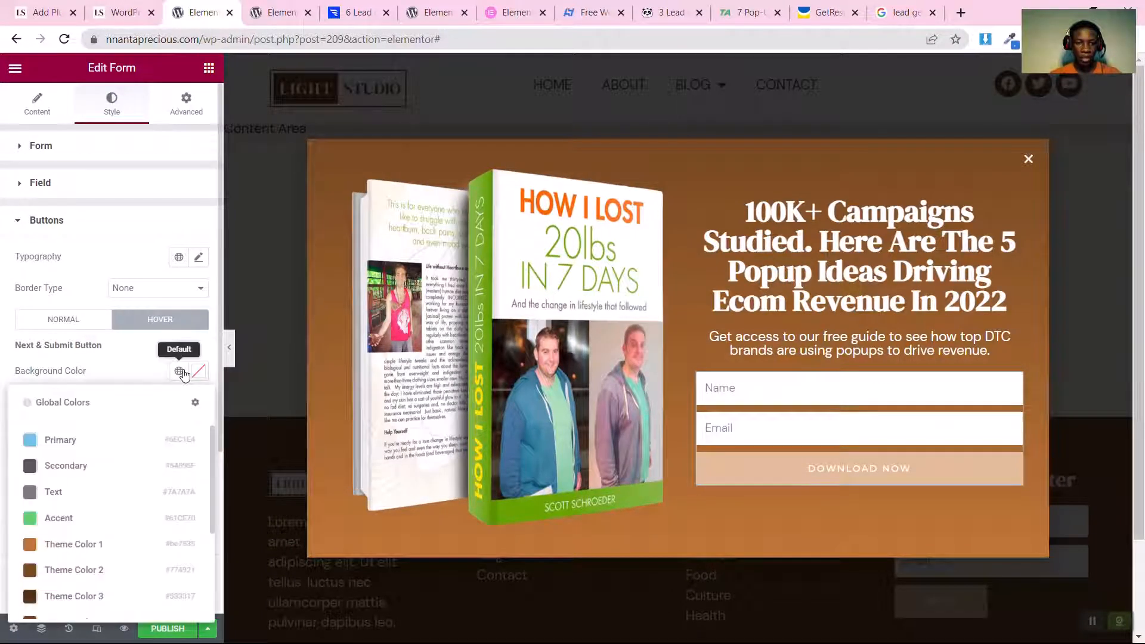
pyautogui.click(138, 549)
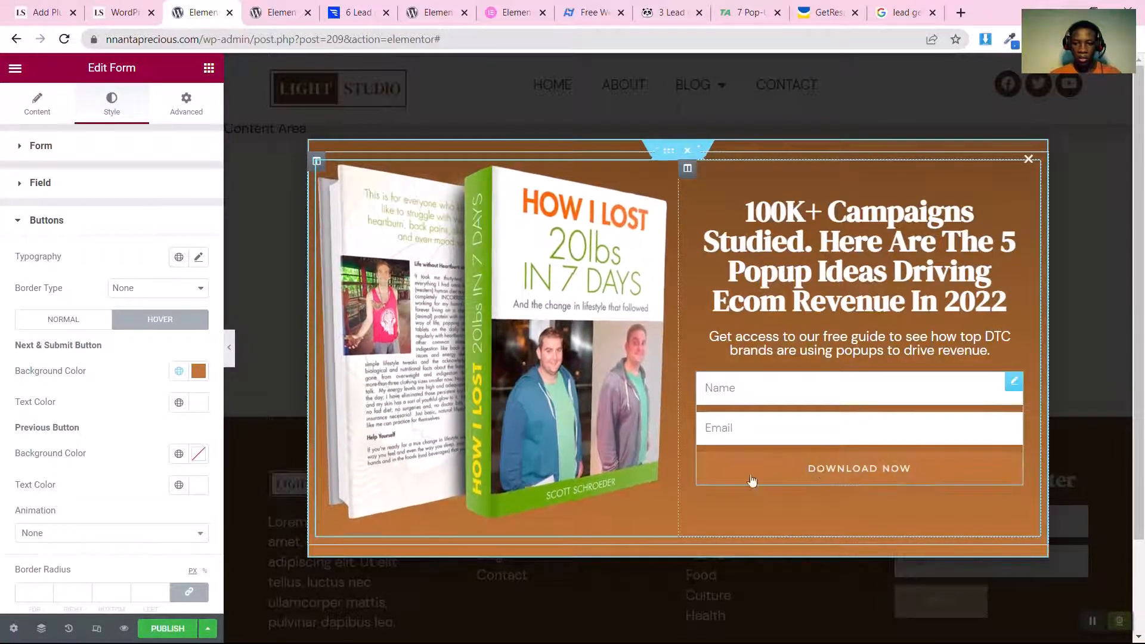
pyautogui.click(63, 319)
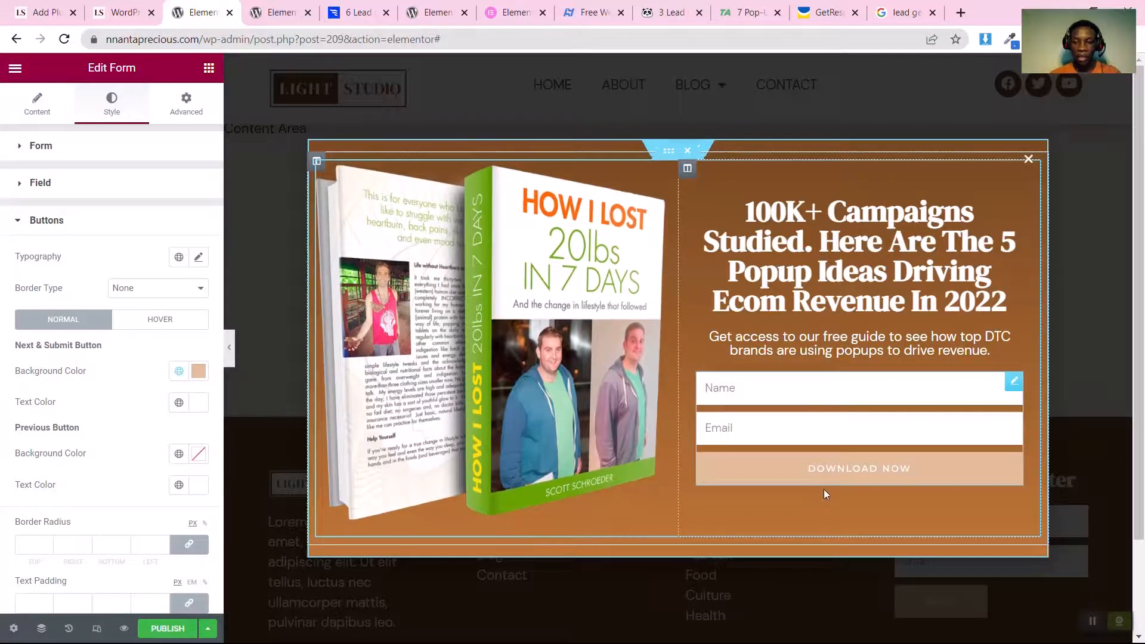
# Step: Duplicate the subheading and move the copy below the signup form
pyautogui.rightClick(1010, 337)
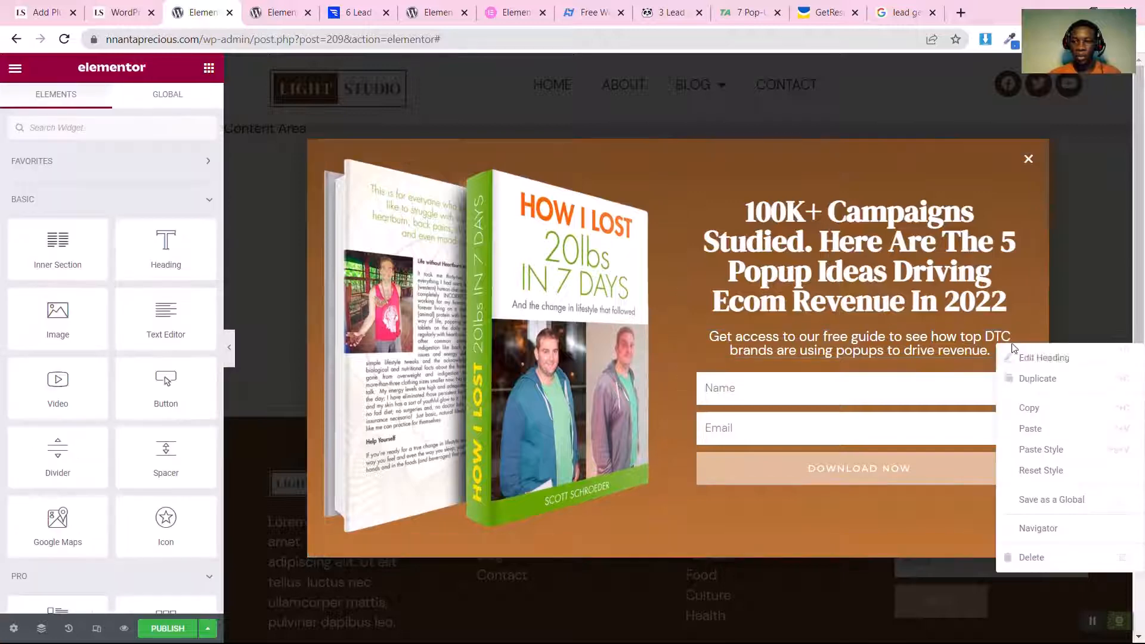
pyautogui.click(1004, 385)
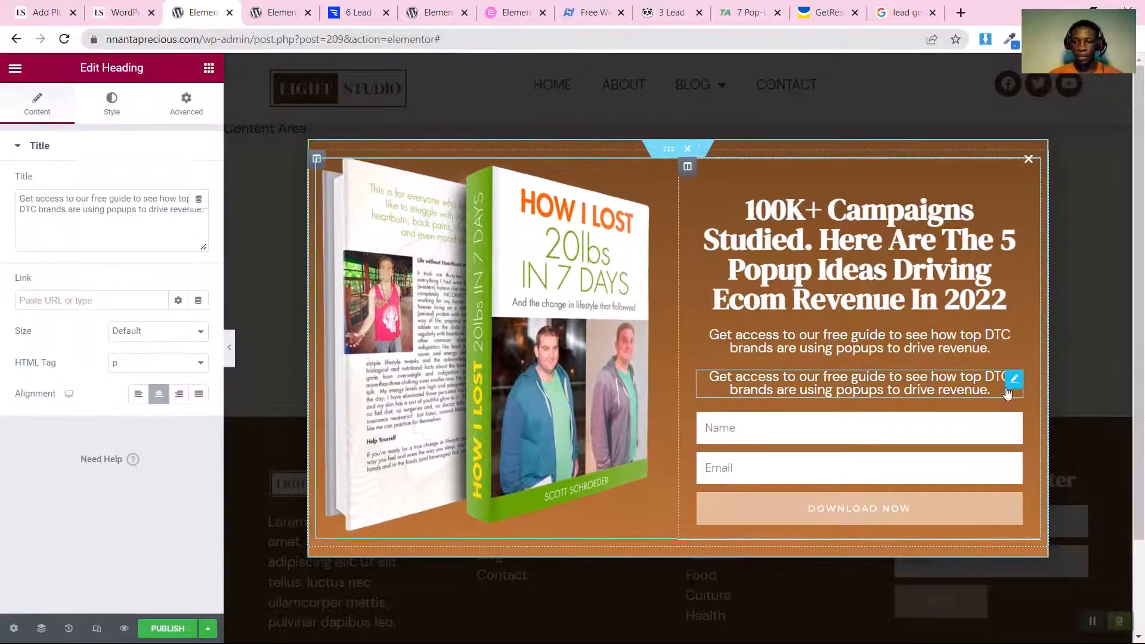
pyautogui.moveTo(1004, 384); pyautogui.dragTo(940, 461)
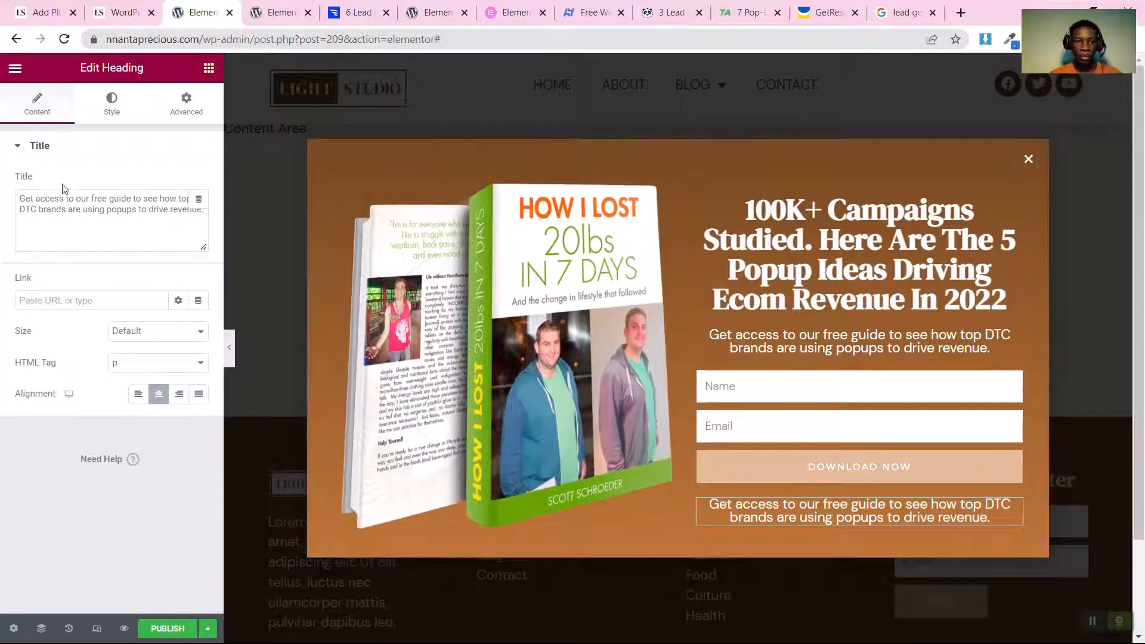
# Step: Replace the copied heading's text with "The info provided will be used to deliver this content,<br> plus other similar content. Privacy Policy."
pyautogui.click(72, 209)
pyautogui.hotkey('ctrl', 'a')
pyautogui.write('The info provided will be used to deliver this content,<br> plus other similar content. Privacy Policy.')
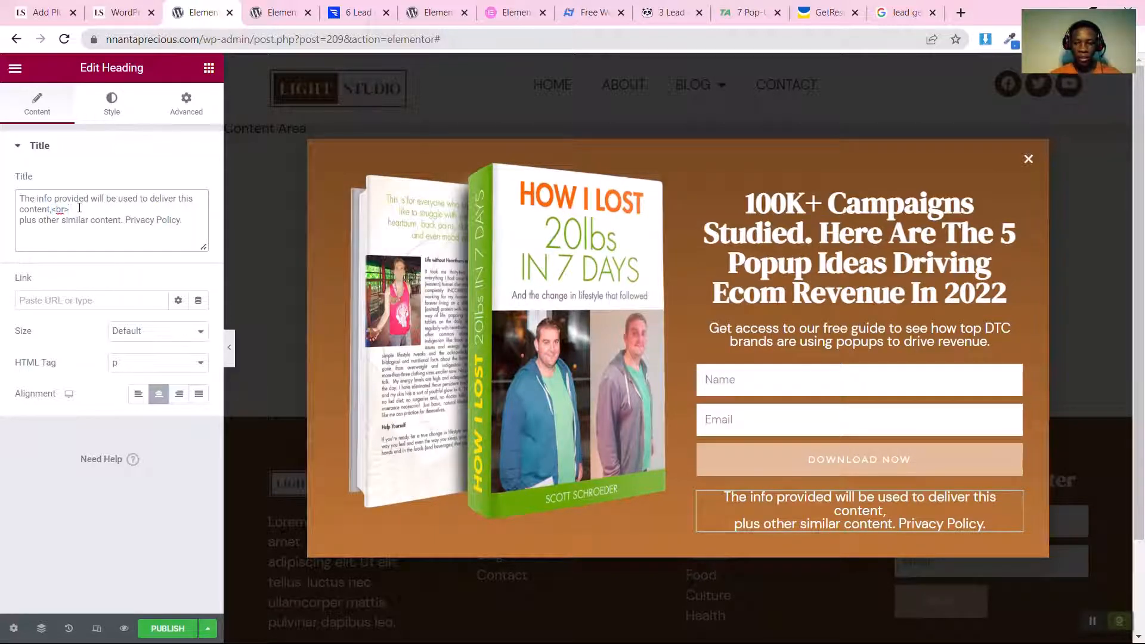
pyautogui.press('Delete')
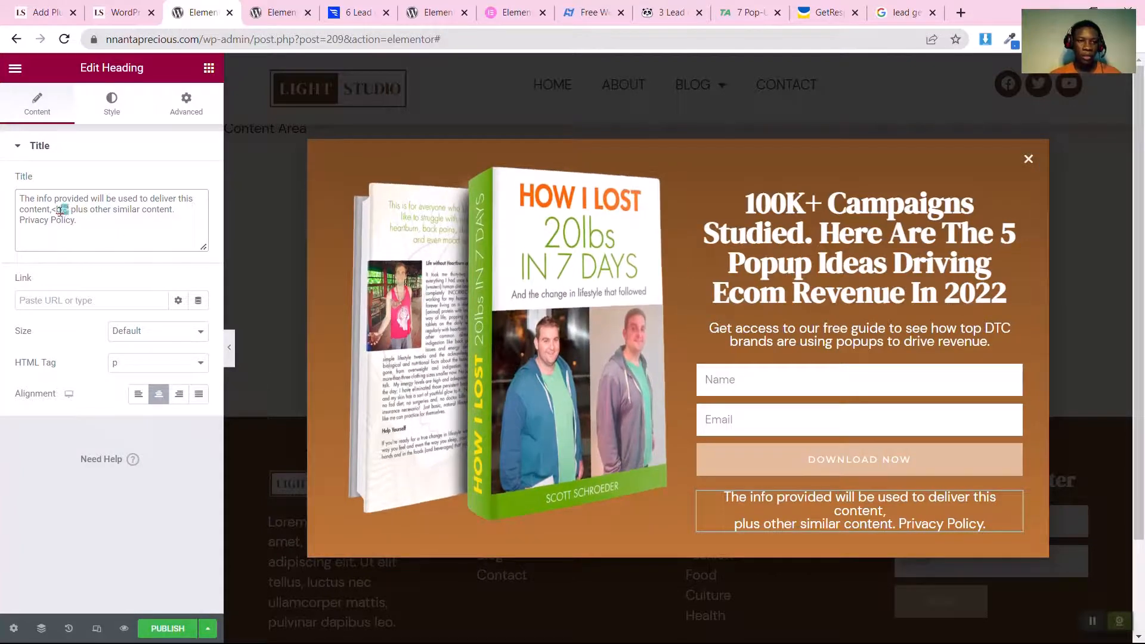
pyautogui.moveTo(59, 211); pyautogui.dragTo(58, 212)
pyautogui.press('Delete')
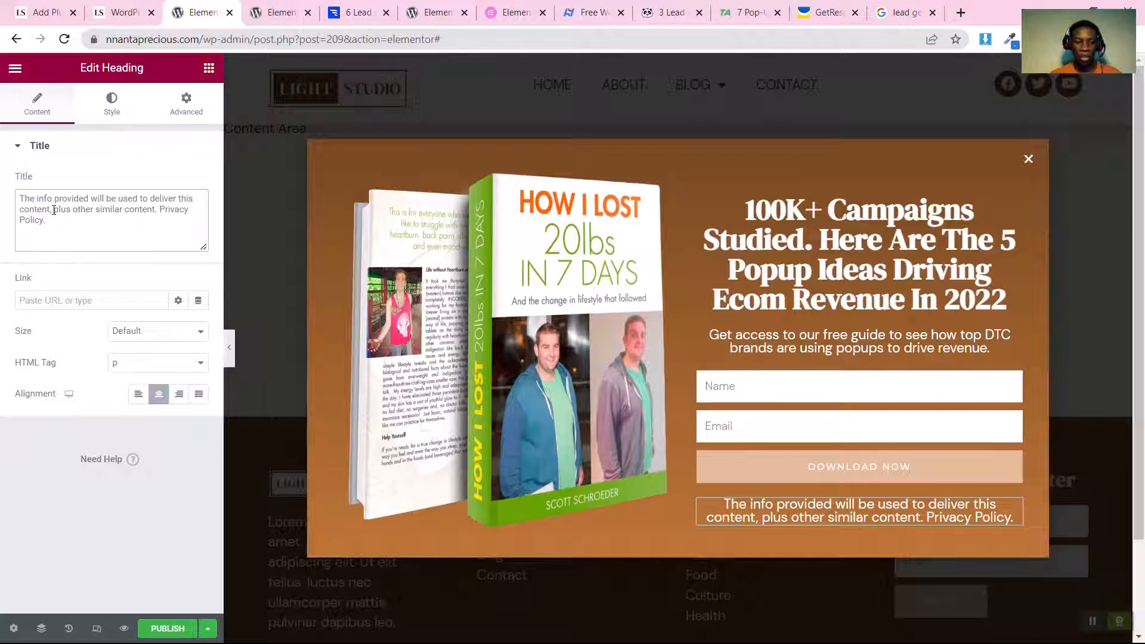
pyautogui.hotkey('ctrl', 'z')
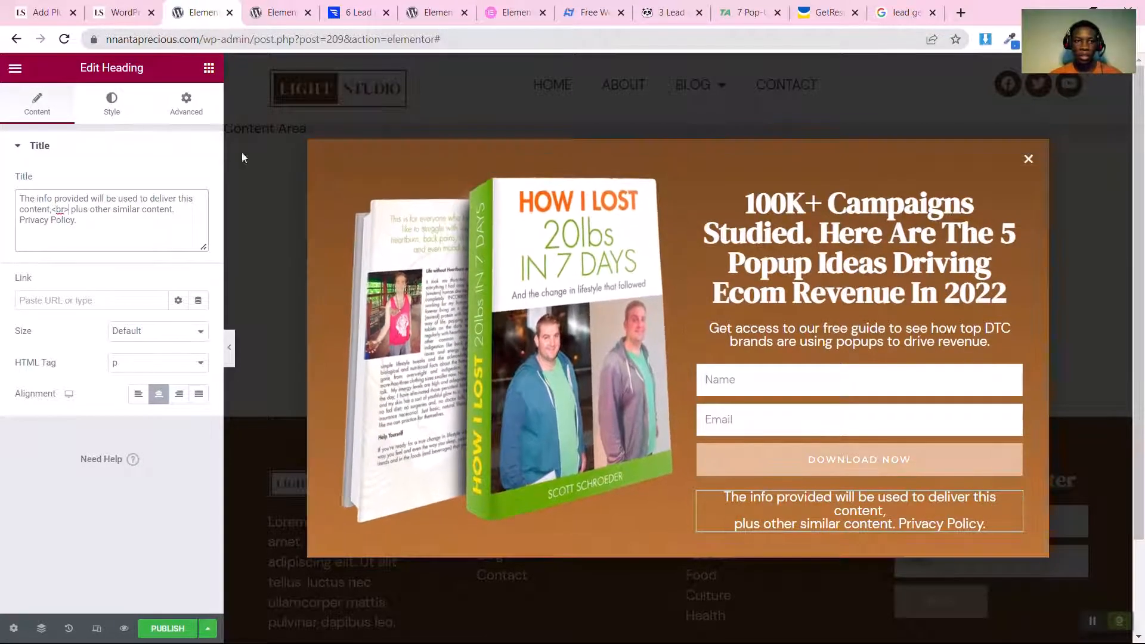
# Step: Set the font size of the privacy note below the form to 11 px
pyautogui.click(112, 109)
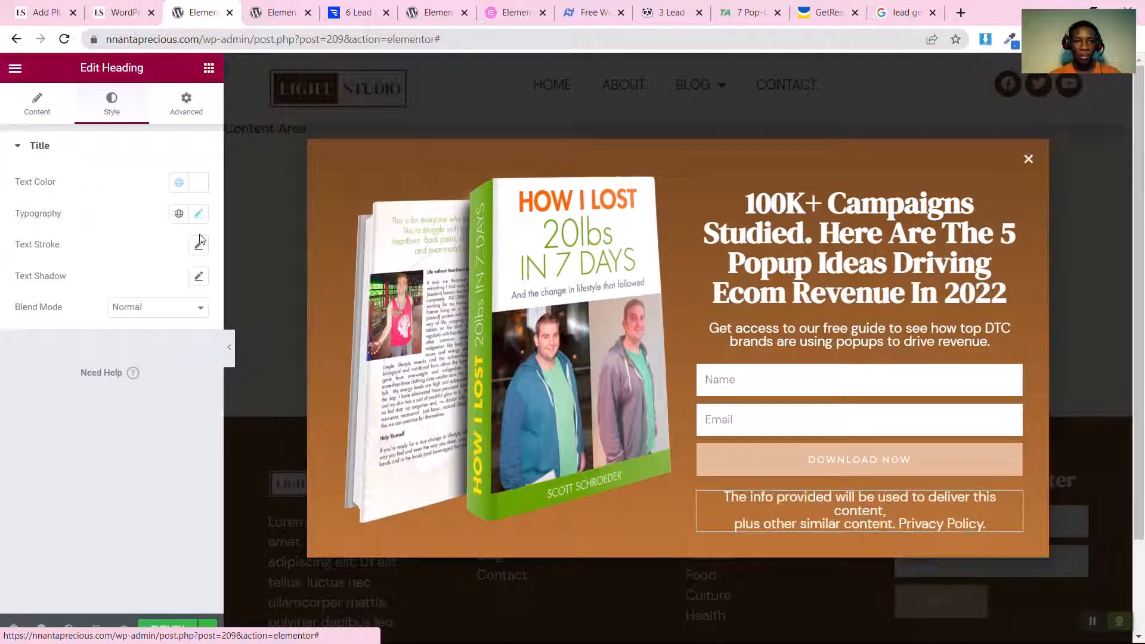
pyautogui.click(197, 214)
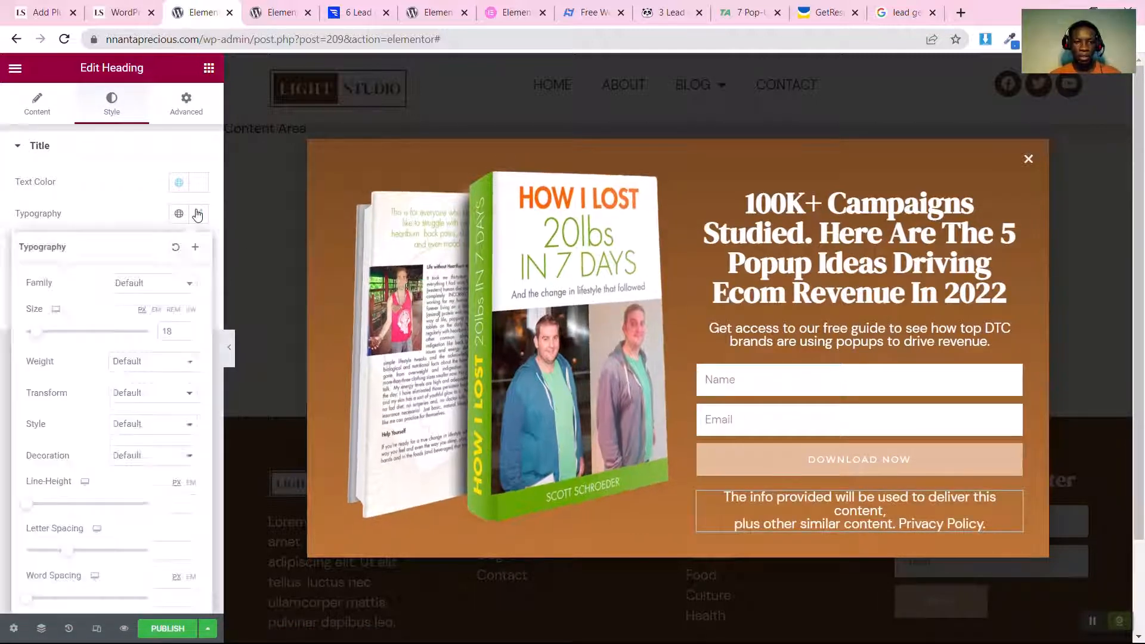
pyautogui.doubleClick(172, 329)
pyautogui.write('11')
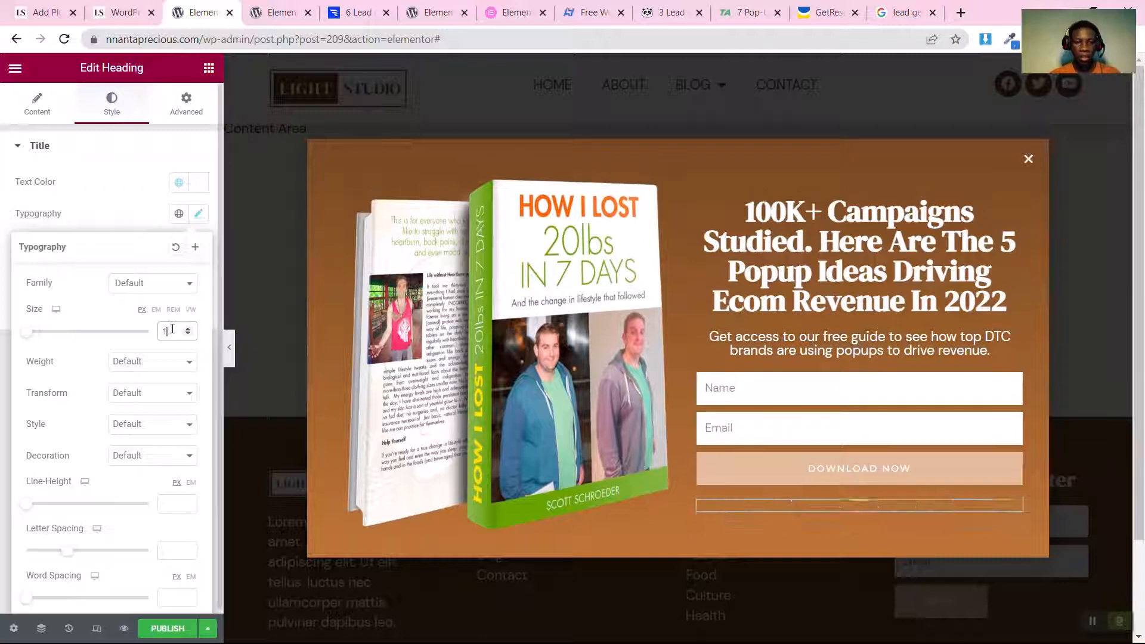
pyautogui.click(4, 243)
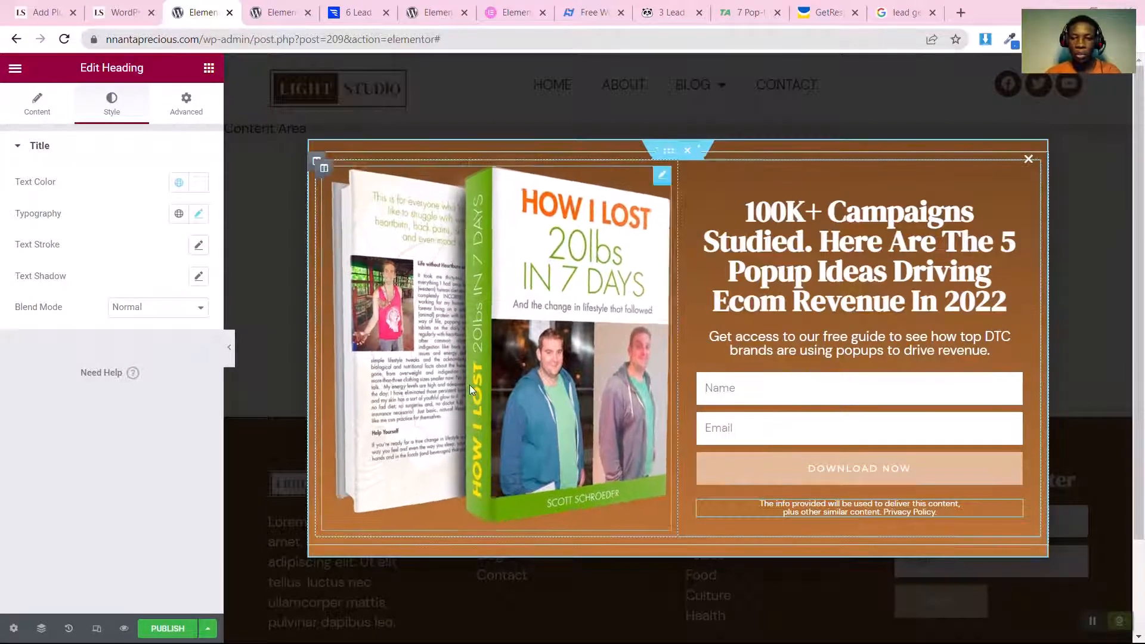
# Step: Switch to the tablet layout and set the main popup heading's font size to 30 px
pyautogui.click(95, 629)
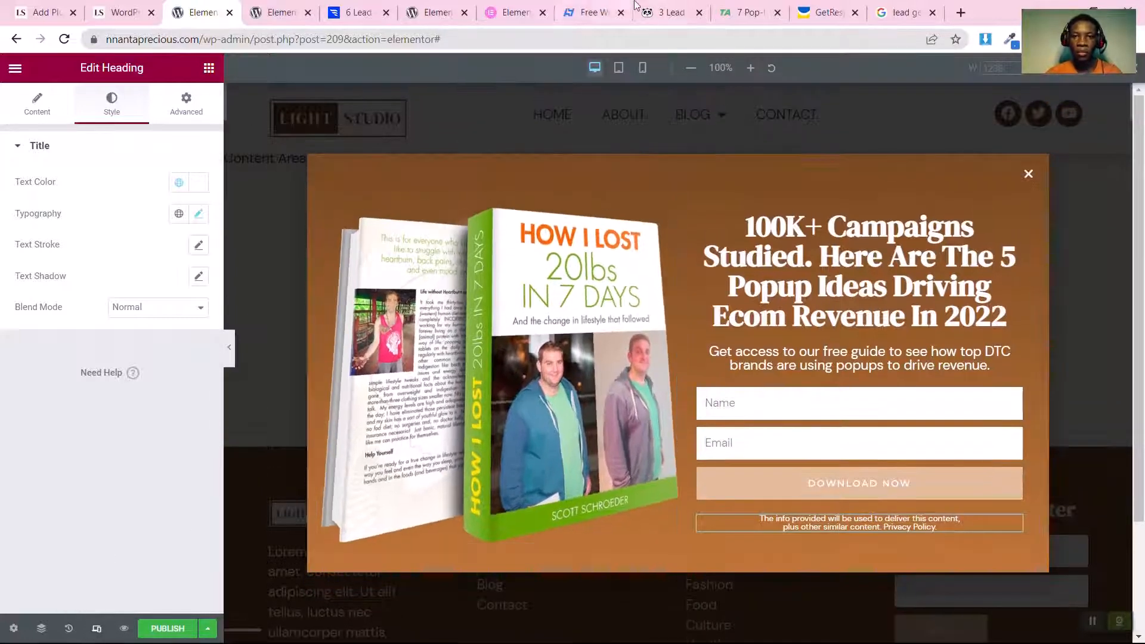
pyautogui.click(617, 68)
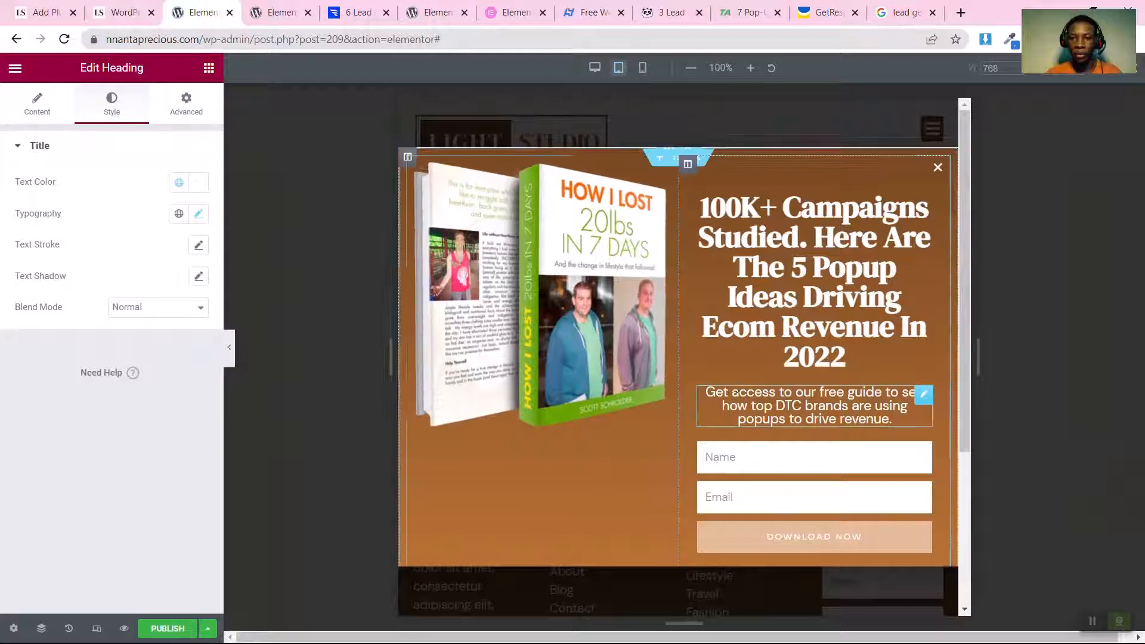
pyautogui.click(921, 203)
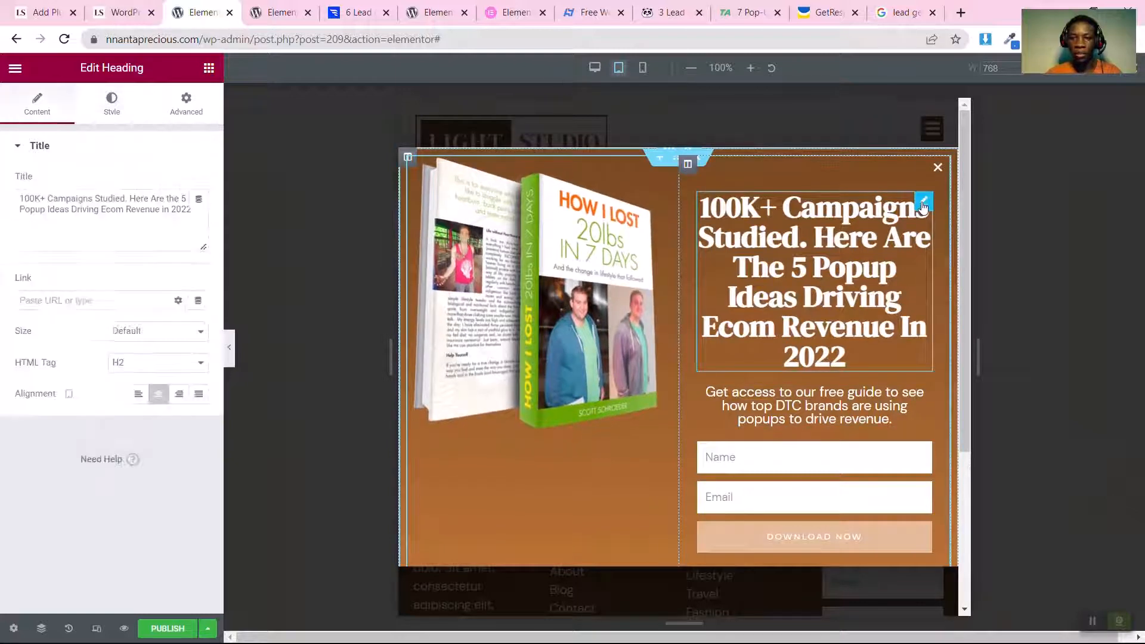
pyautogui.click(122, 116)
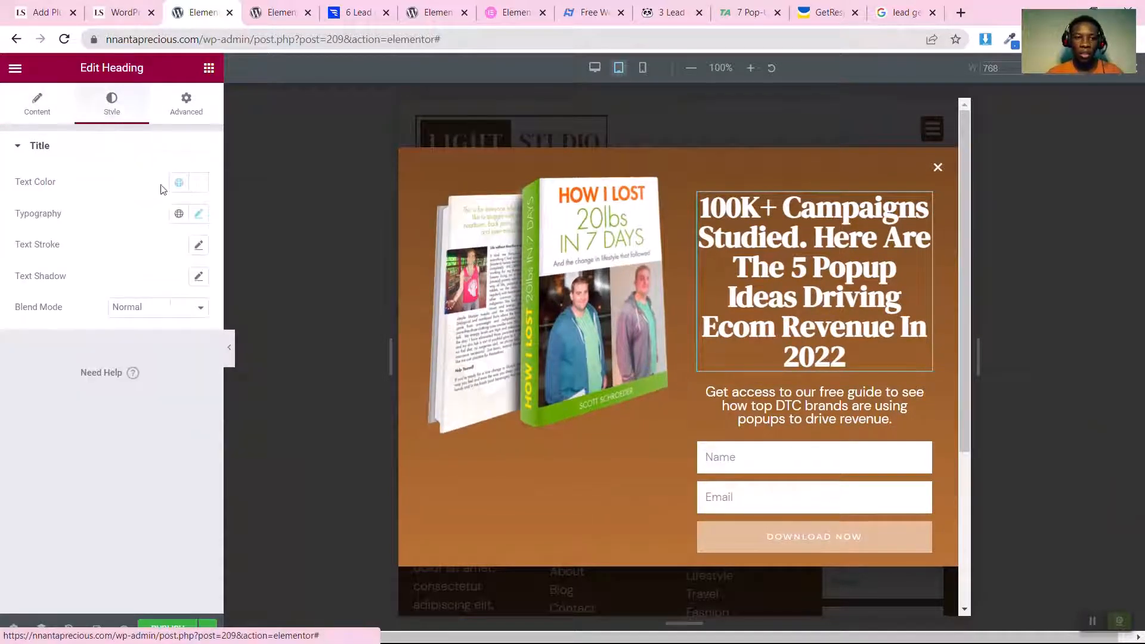
pyautogui.click(199, 214)
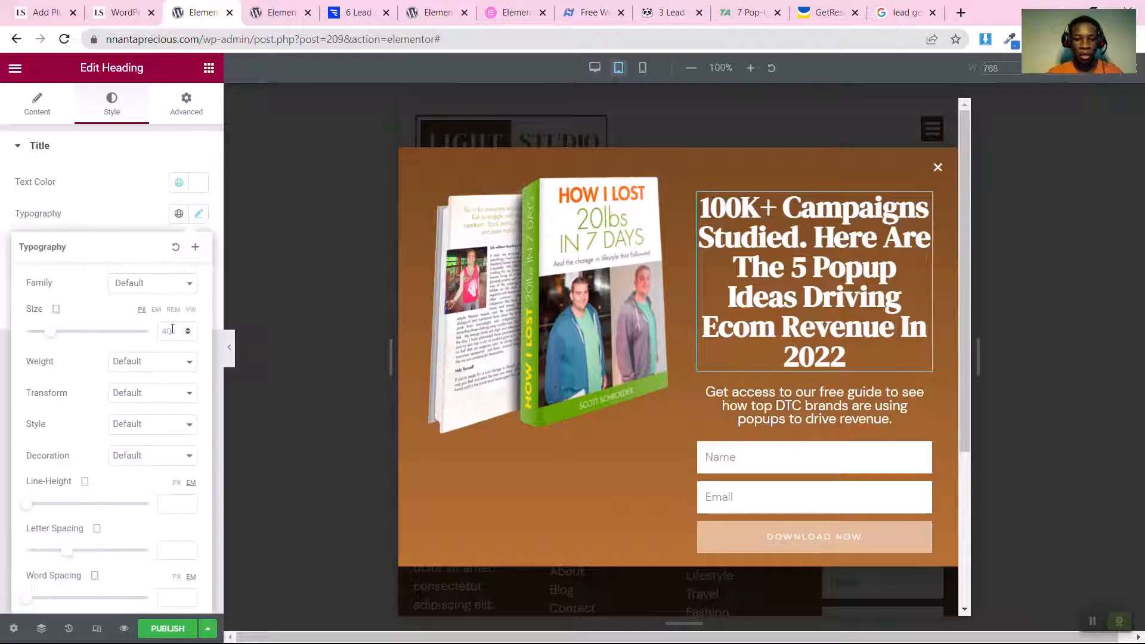
pyautogui.click(173, 330)
pyautogui.write('30')
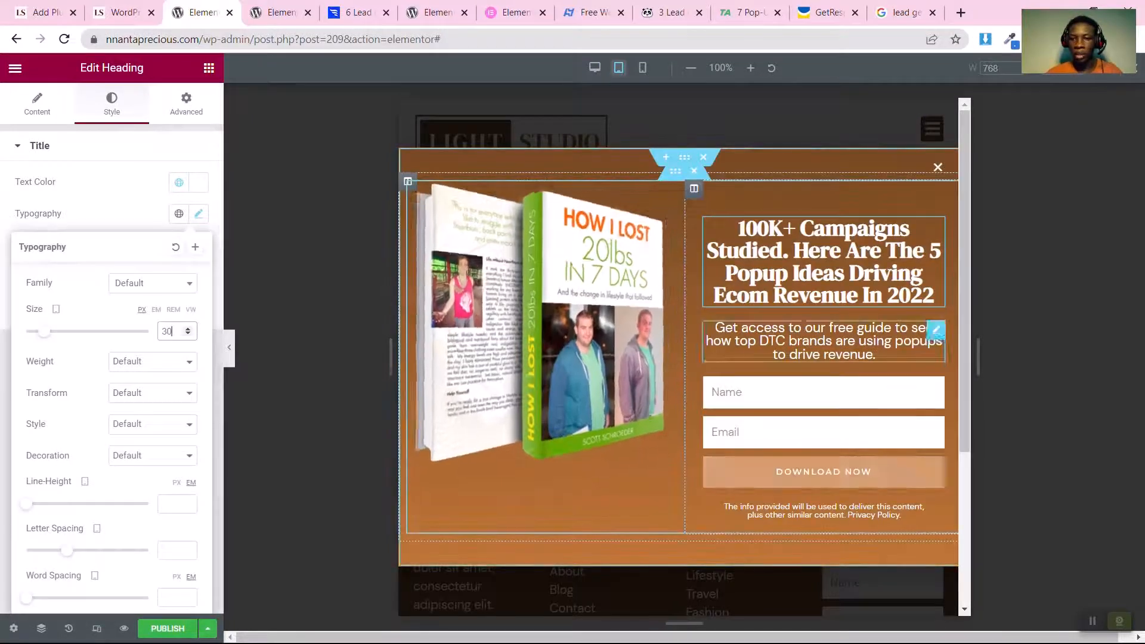
# Step: Switch to the mobile layout and hide the spacer above the main heading on mobile
pyautogui.click(642, 68)
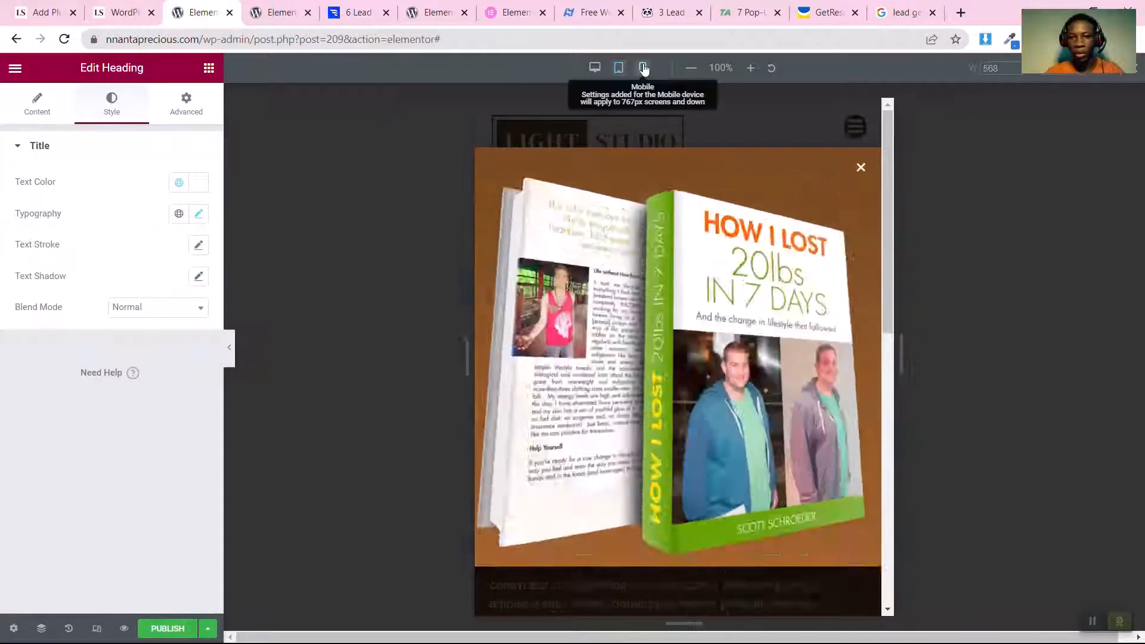
pyautogui.scroll(-3, 720, 384)
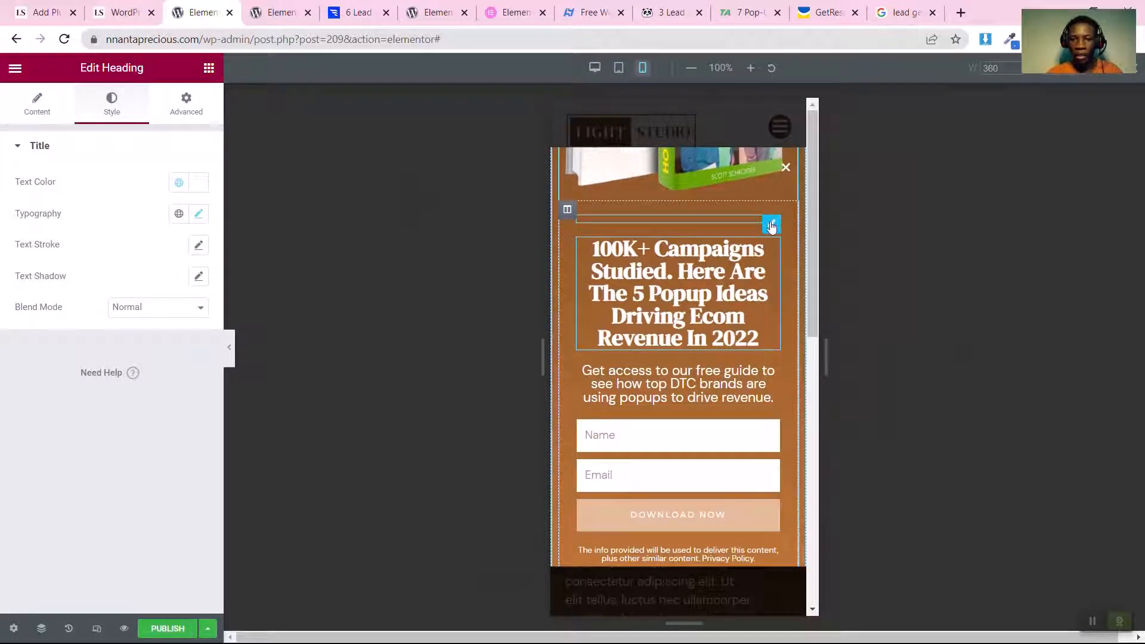
pyautogui.click(771, 225)
pyautogui.click(167, 102)
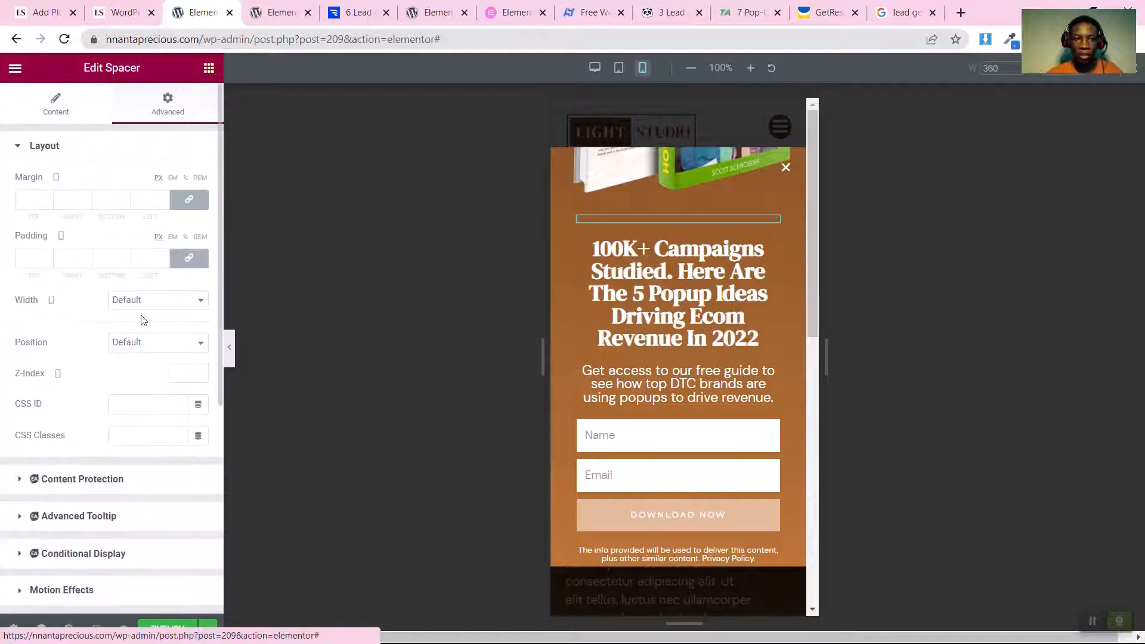
pyautogui.scroll(-5, 140, 320)
pyautogui.click(42, 436)
pyautogui.scroll(-2, 42, 327)
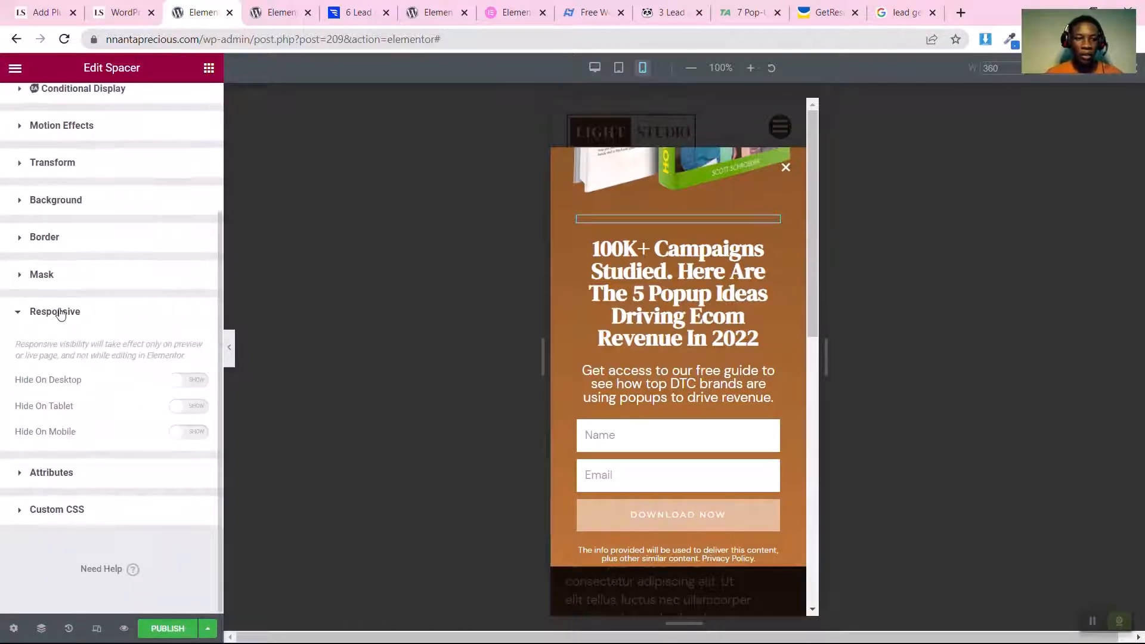
pyautogui.click(193, 434)
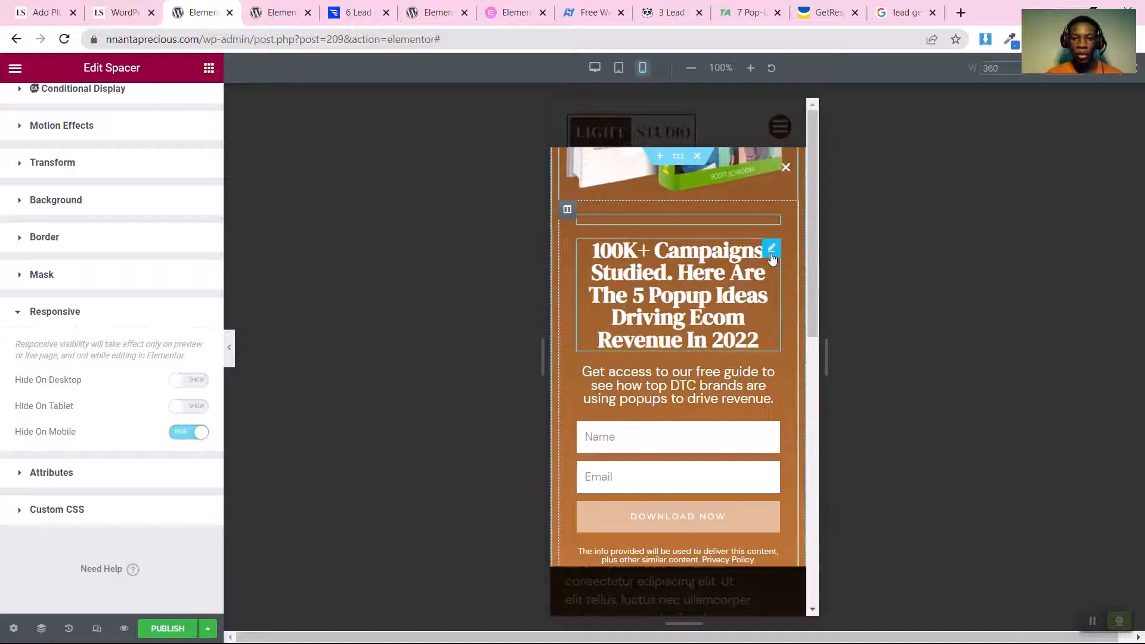
# Step: Set the main popup heading's mobile font size to 25 px
pyautogui.click(772, 255)
pyautogui.click(199, 215)
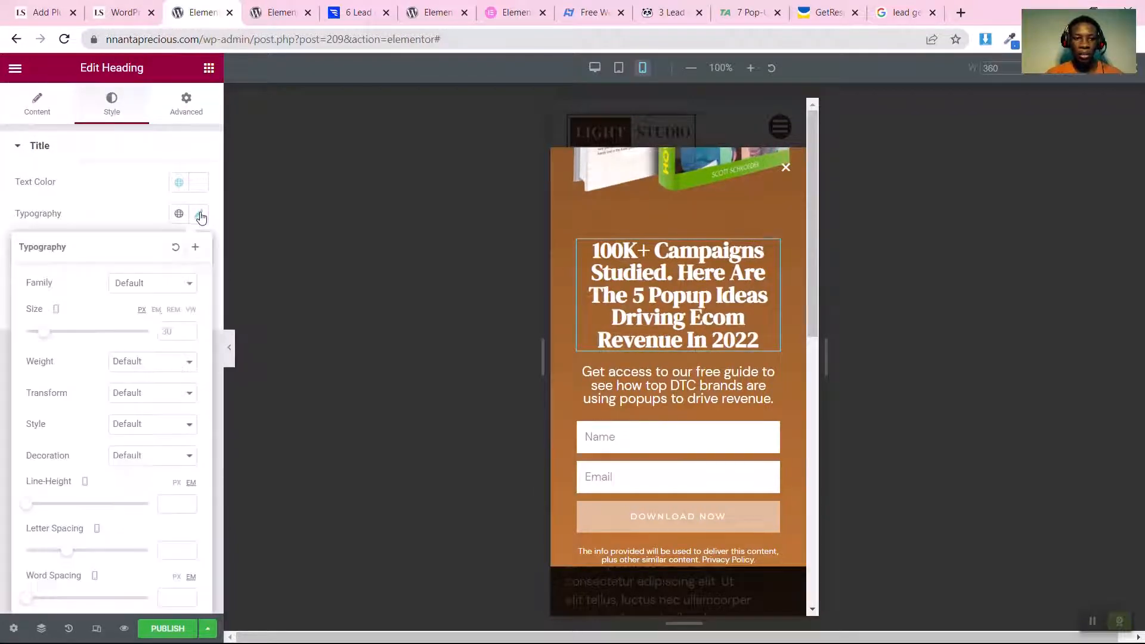
pyautogui.click(168, 331)
pyautogui.write('25')
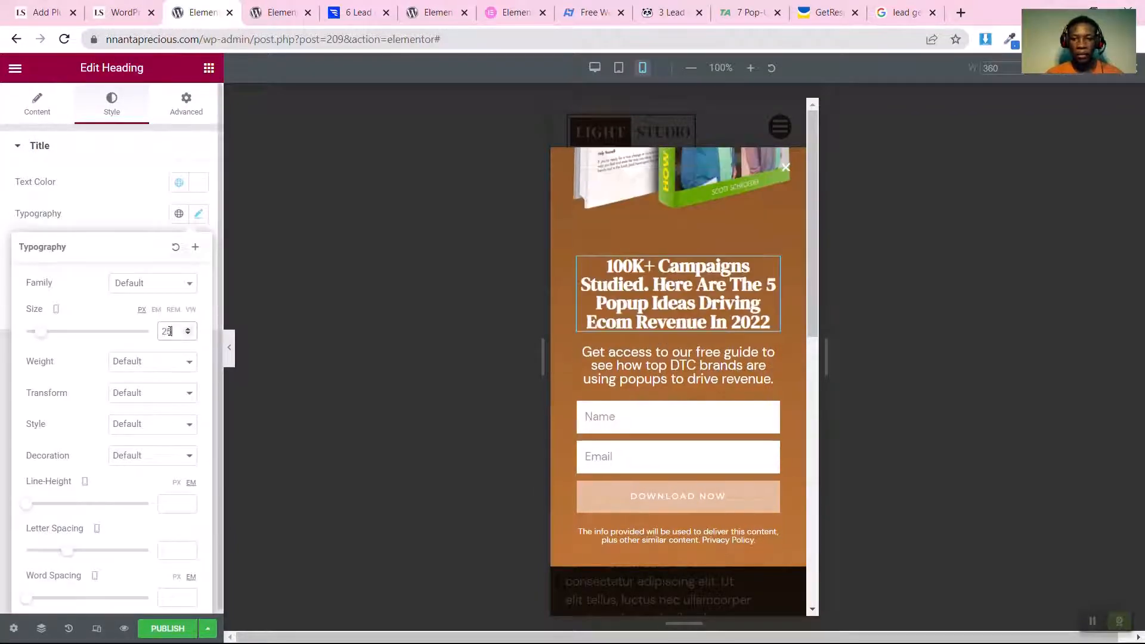
# Step: Set the book image's width to 72% for the mobile layout
pyautogui.click(780, 179)
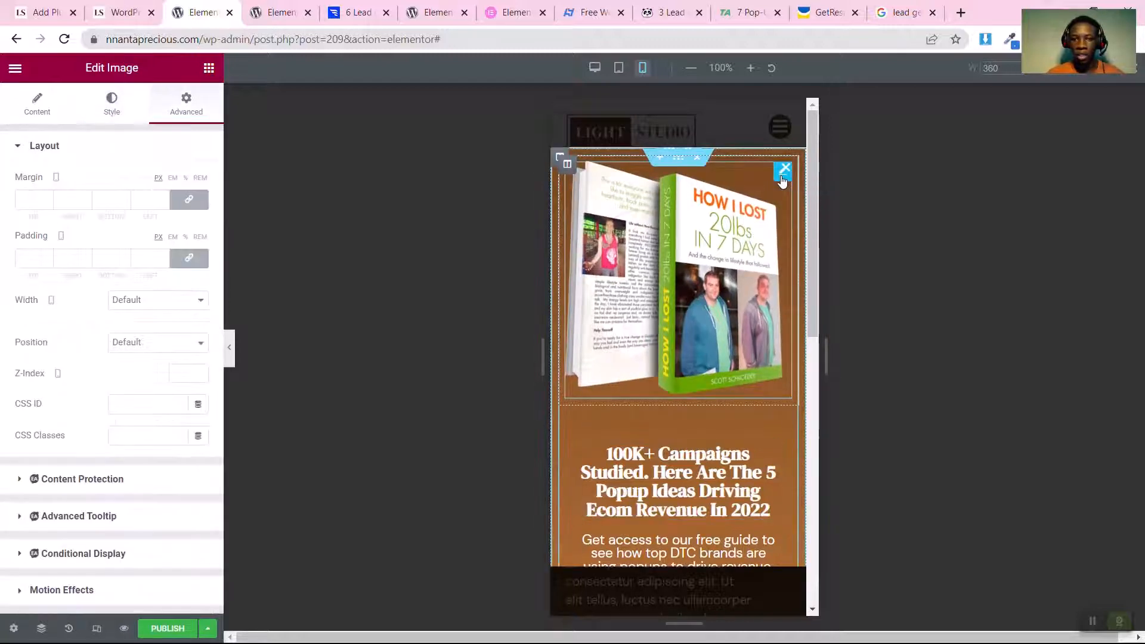
pyautogui.click(111, 112)
pyautogui.click(179, 203)
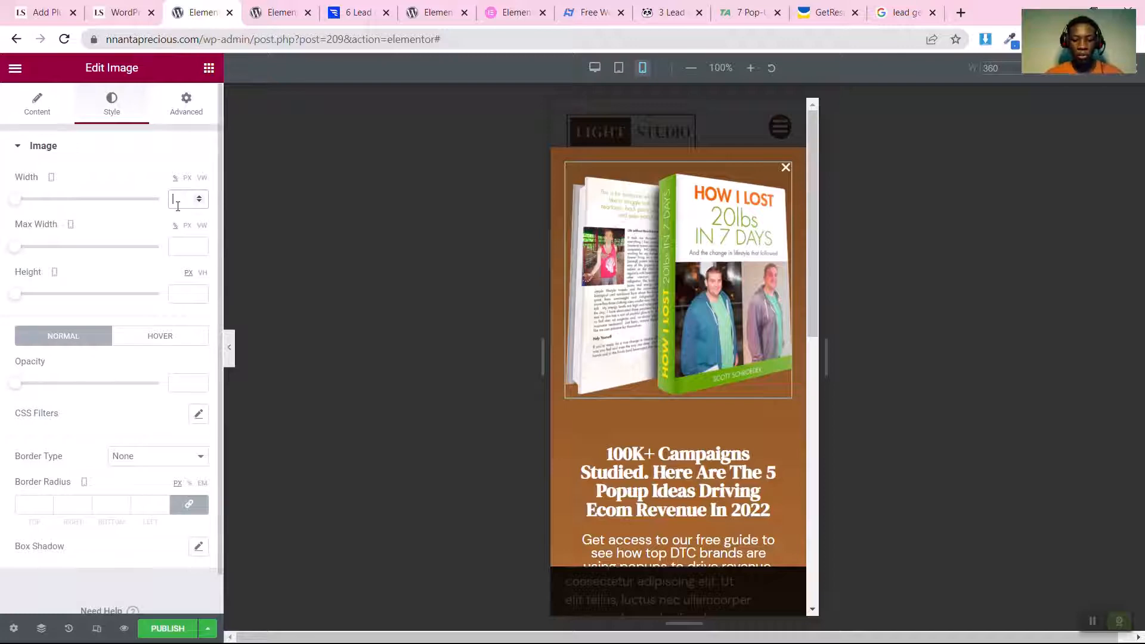
pyautogui.write('72')
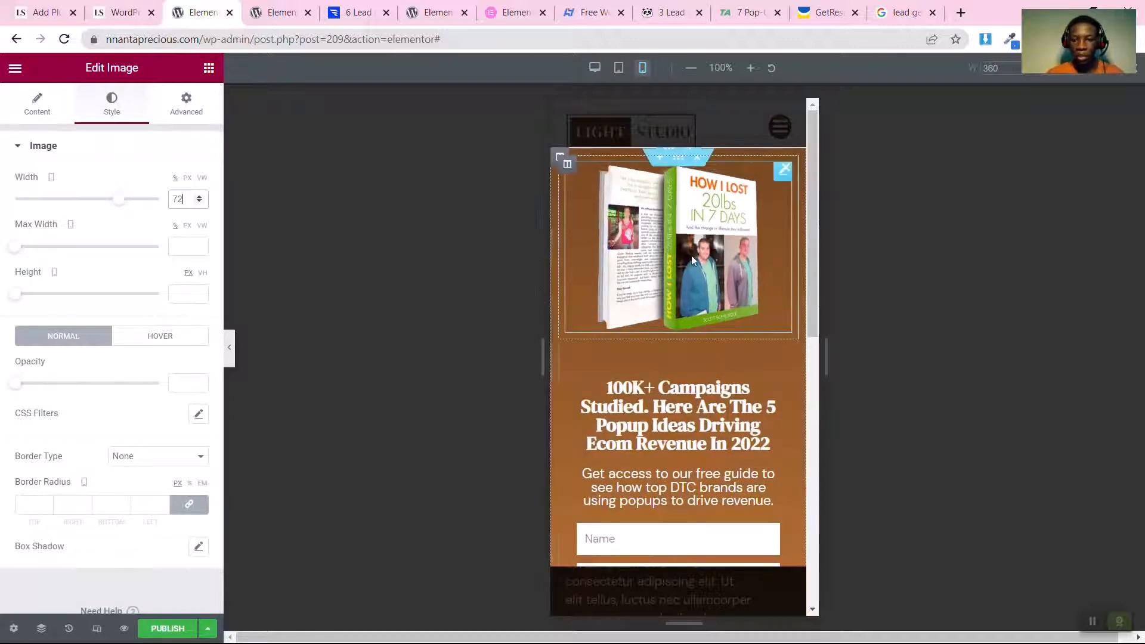
pyautogui.scroll(-2, 677, 302)
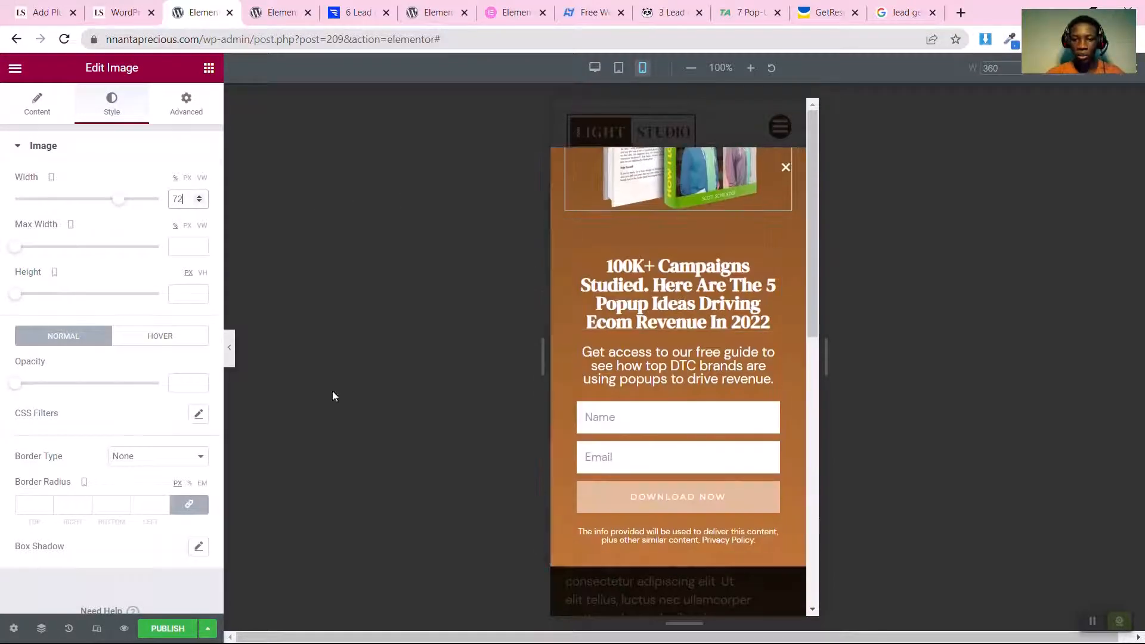
# Step: Return to the desktop layout and rename the signup form "Lead Gen e-book"
pyautogui.click(594, 68)
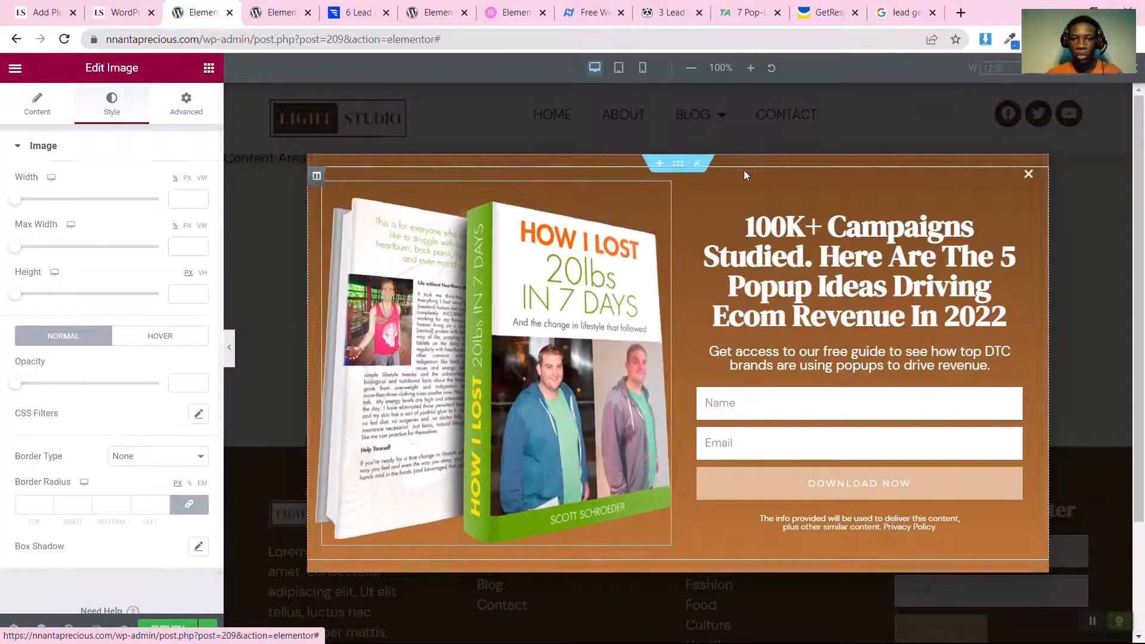
pyautogui.click(678, 164)
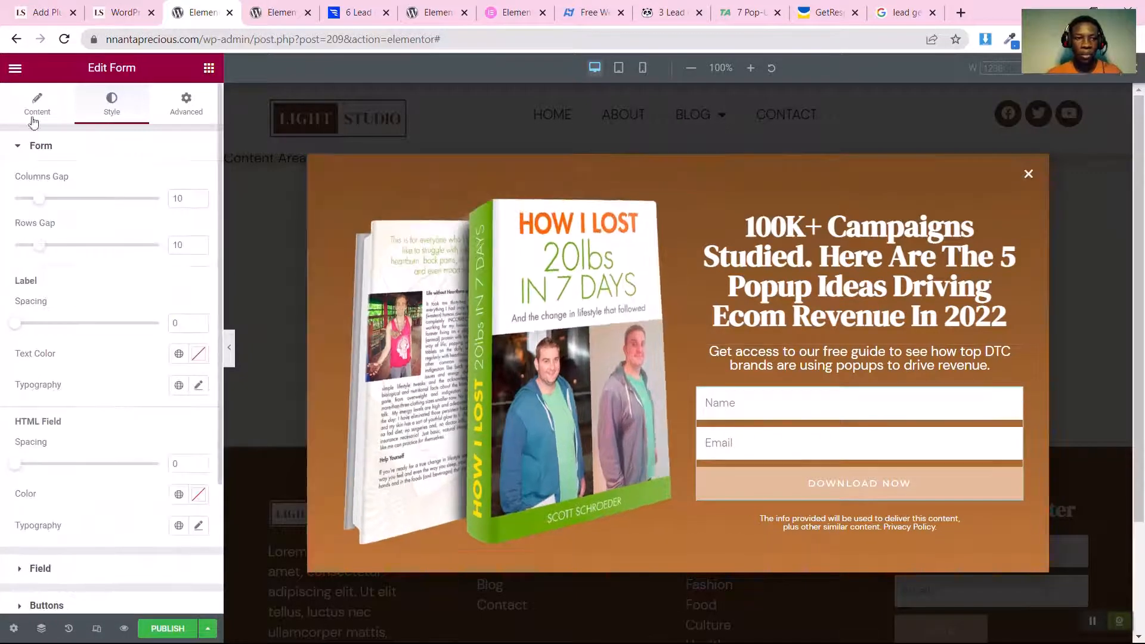
pyautogui.click(19, 108)
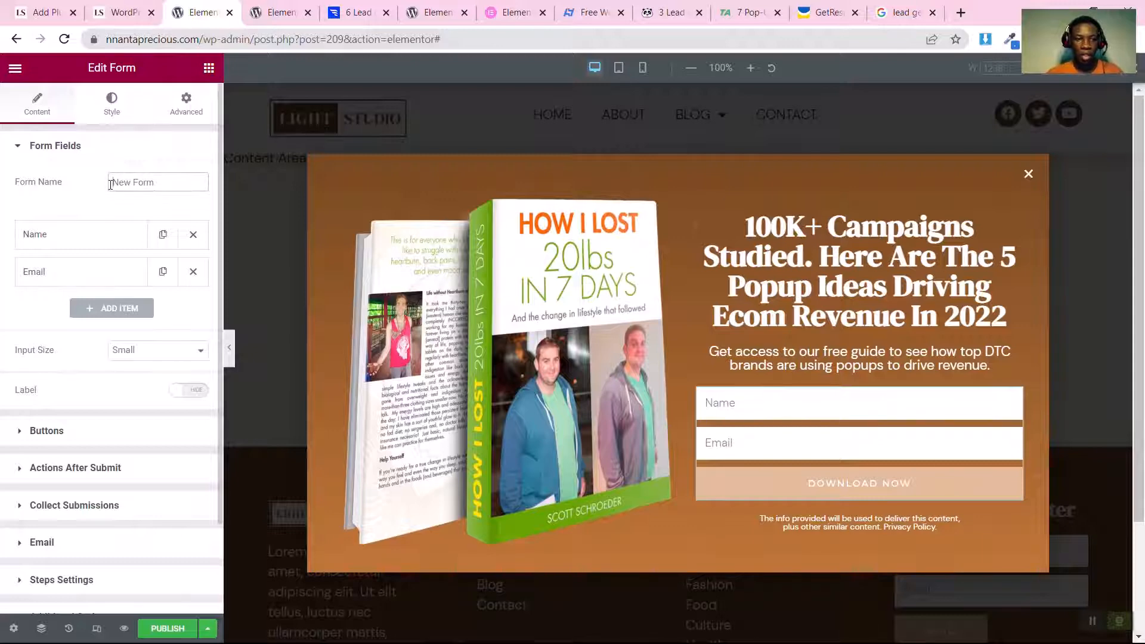
pyautogui.write('Actio')
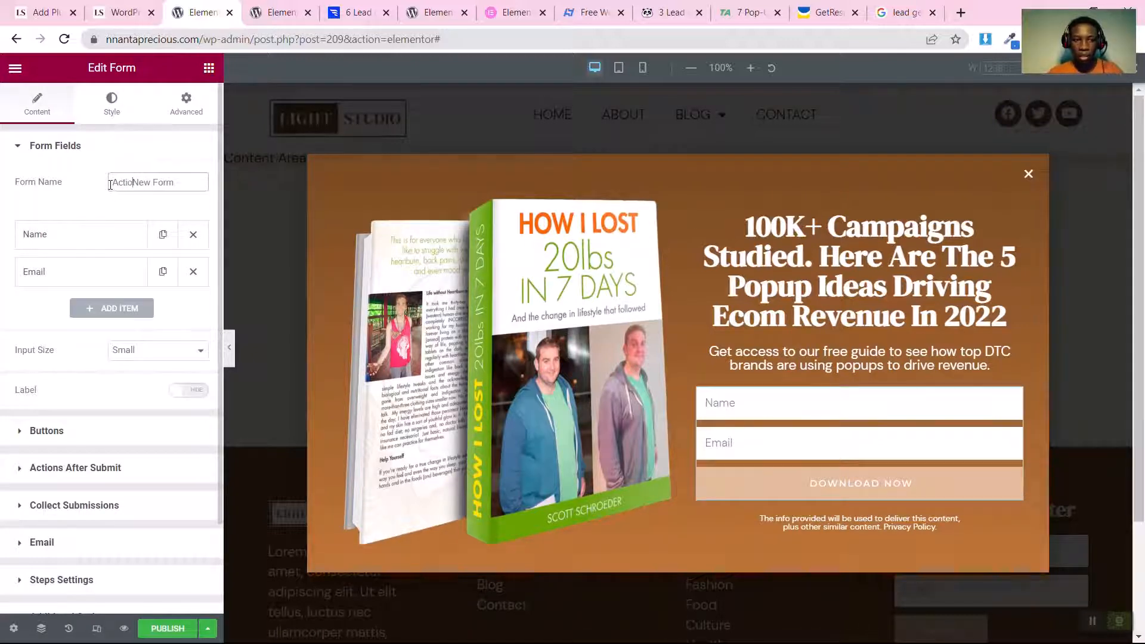
pyautogui.hotkey('ctrl', 'a')
pyautogui.write('Lead Gen e-book')
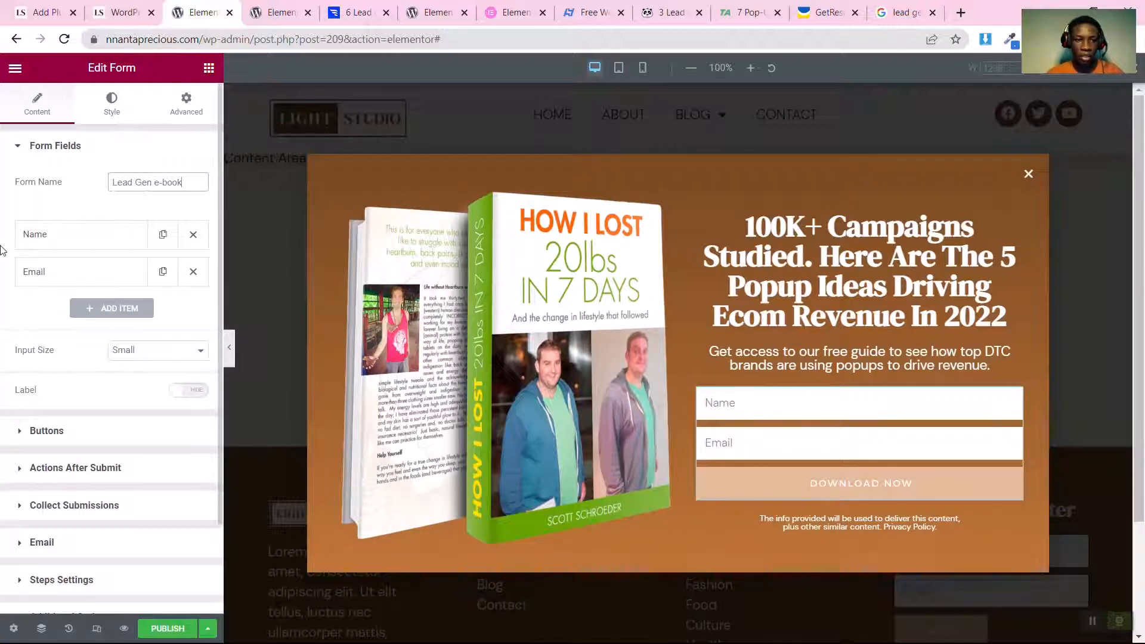
# Step: Replace the form's Collect Submissions and Email after-submit actions with GetResponse
pyautogui.scroll(-3, 2, 251)
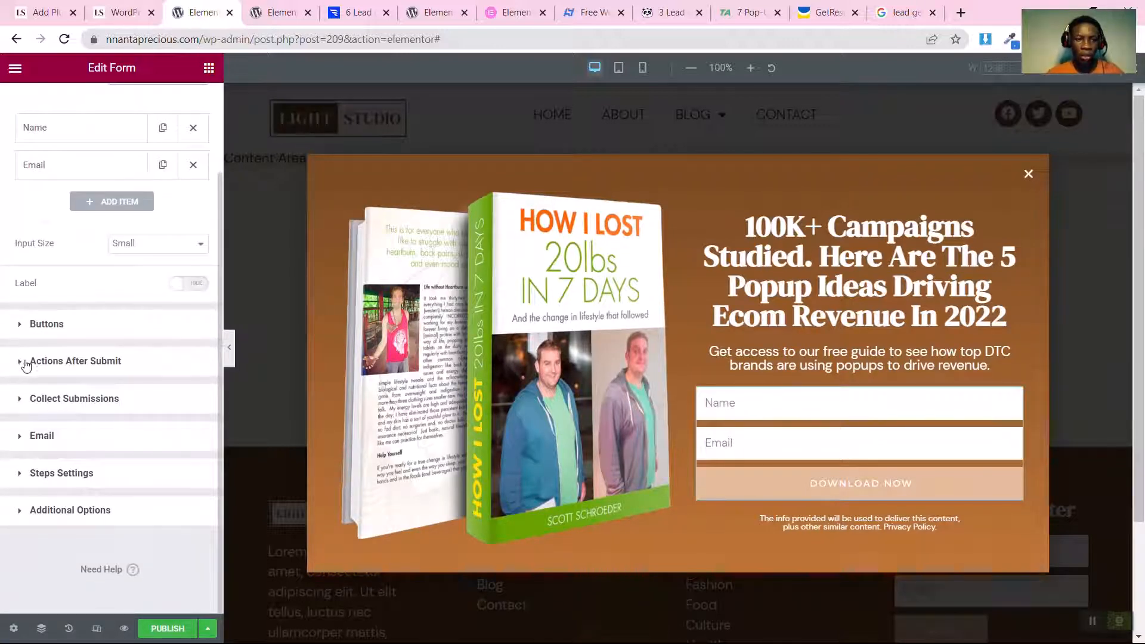
pyautogui.click(21, 363)
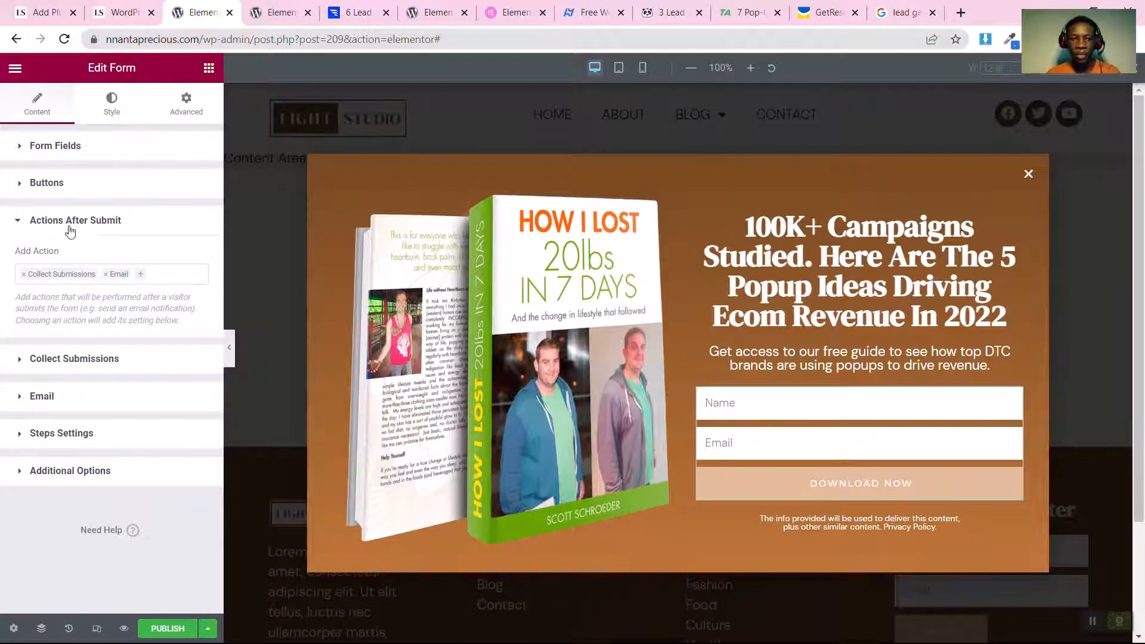
pyautogui.click(23, 275)
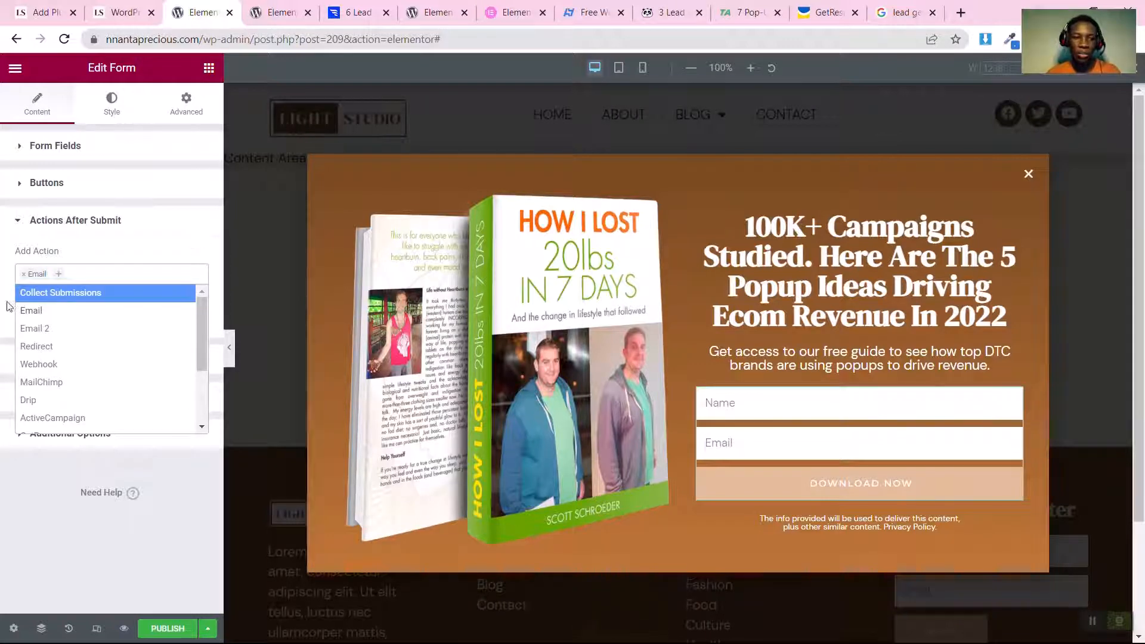
pyautogui.click(24, 274)
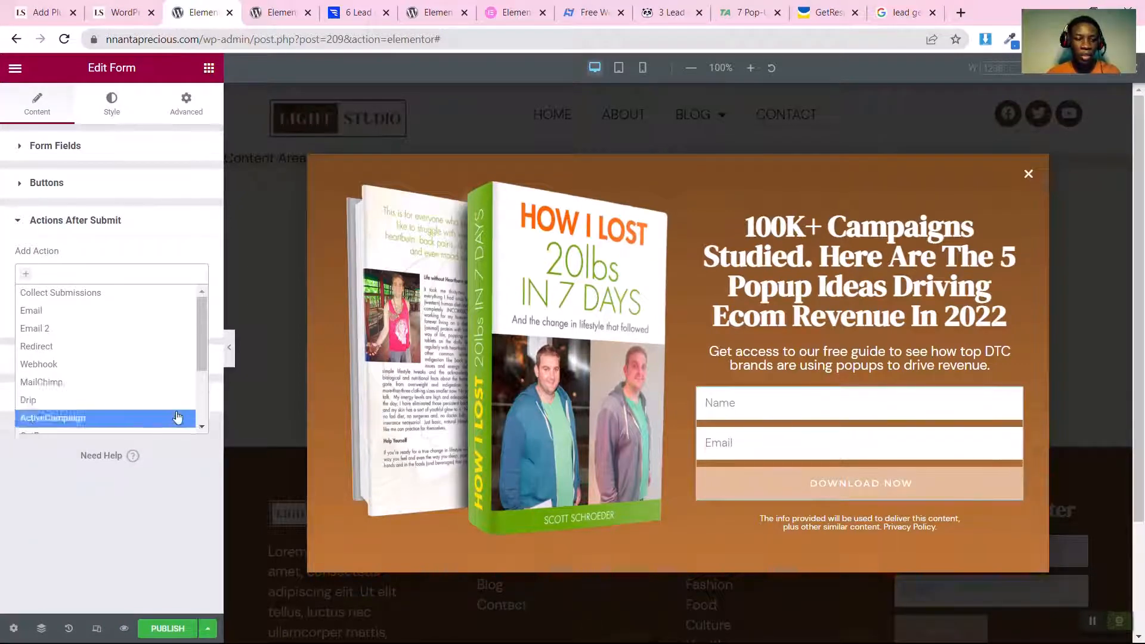
pyautogui.scroll(-3, 198, 430)
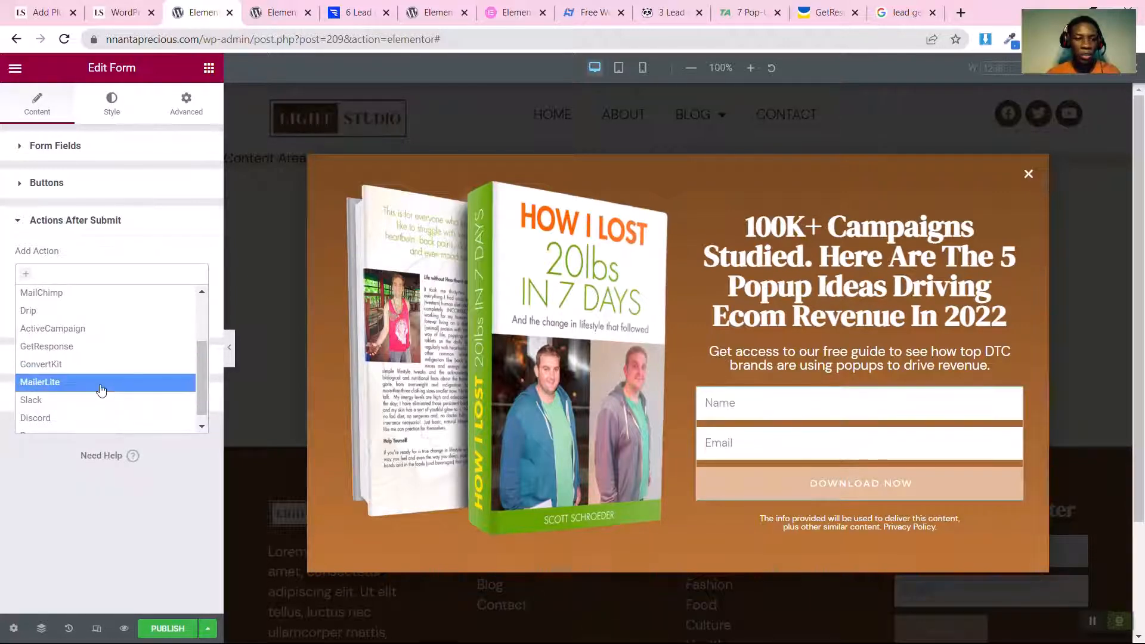
pyautogui.scroll(-1, 102, 388)
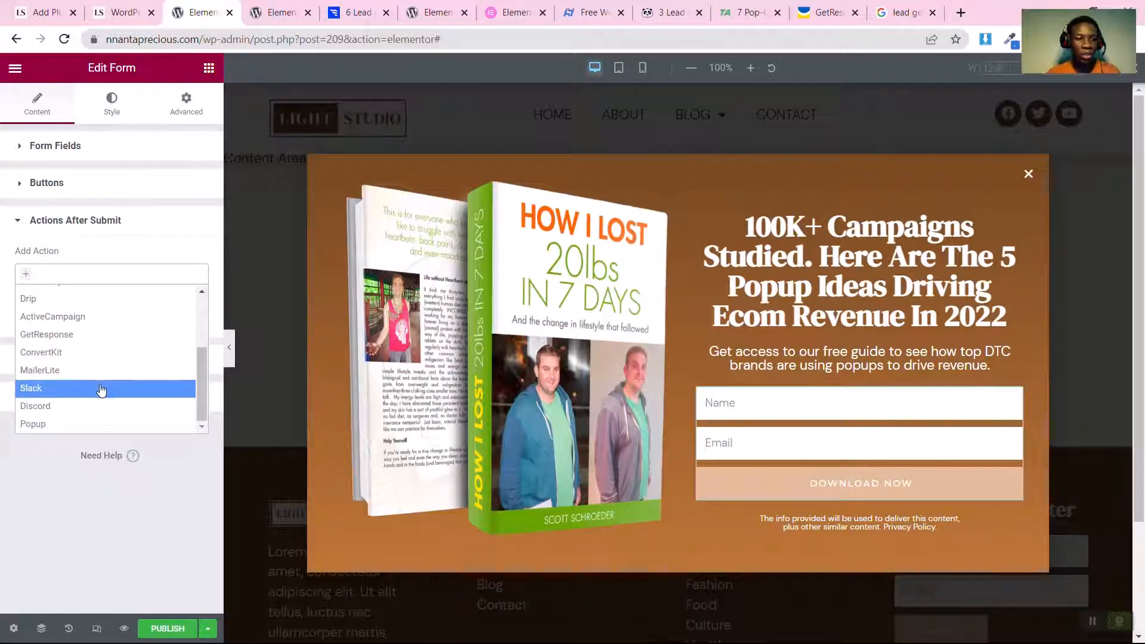
pyautogui.click(44, 335)
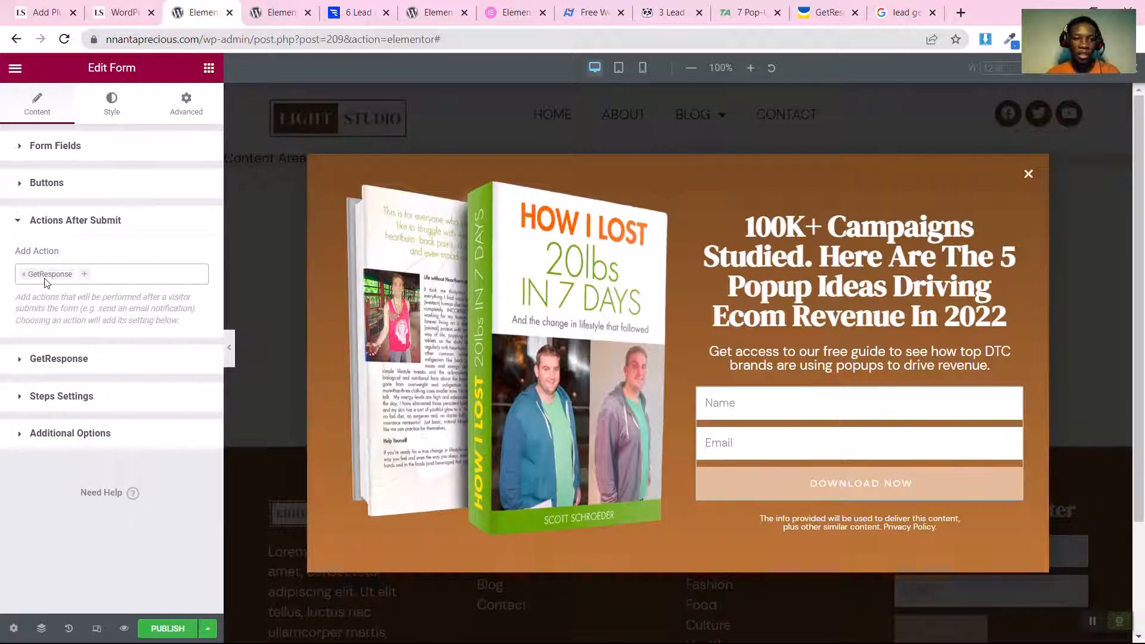
# Step: Examine the form's GetResponse integration settings and the list of available after-submit actions
pyautogui.click(18, 365)
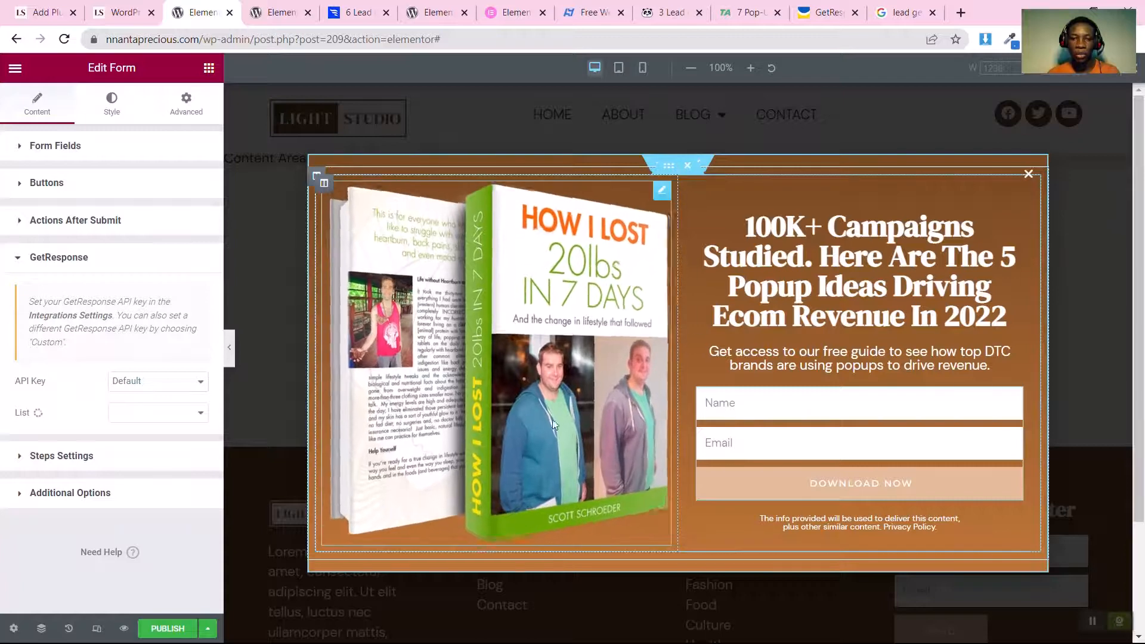
pyautogui.click(50, 263)
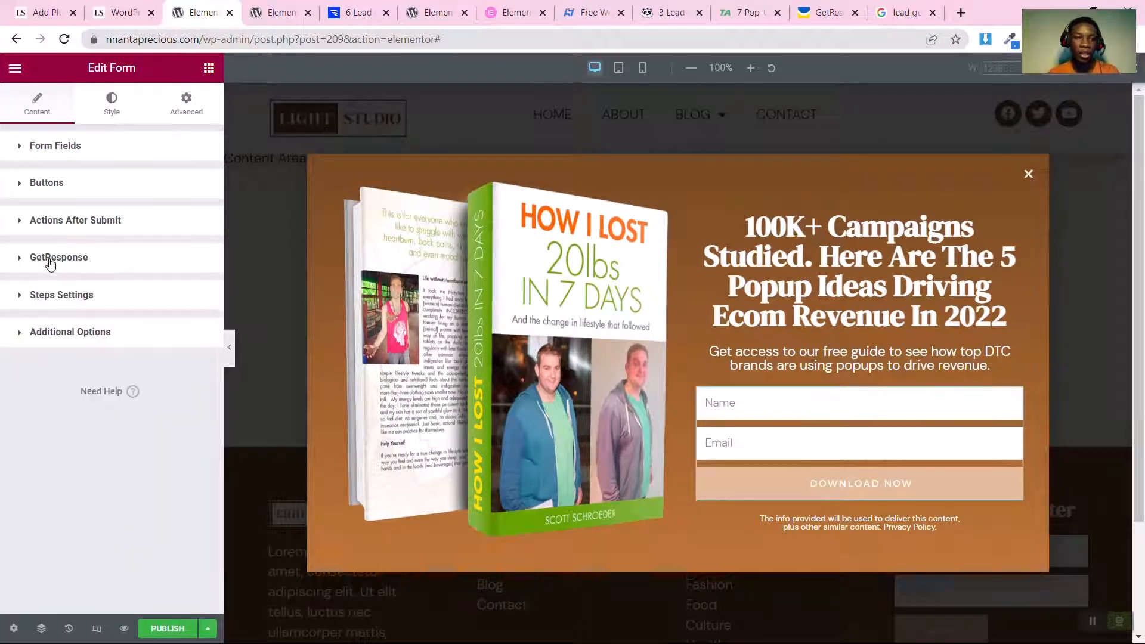
pyautogui.click(64, 229)
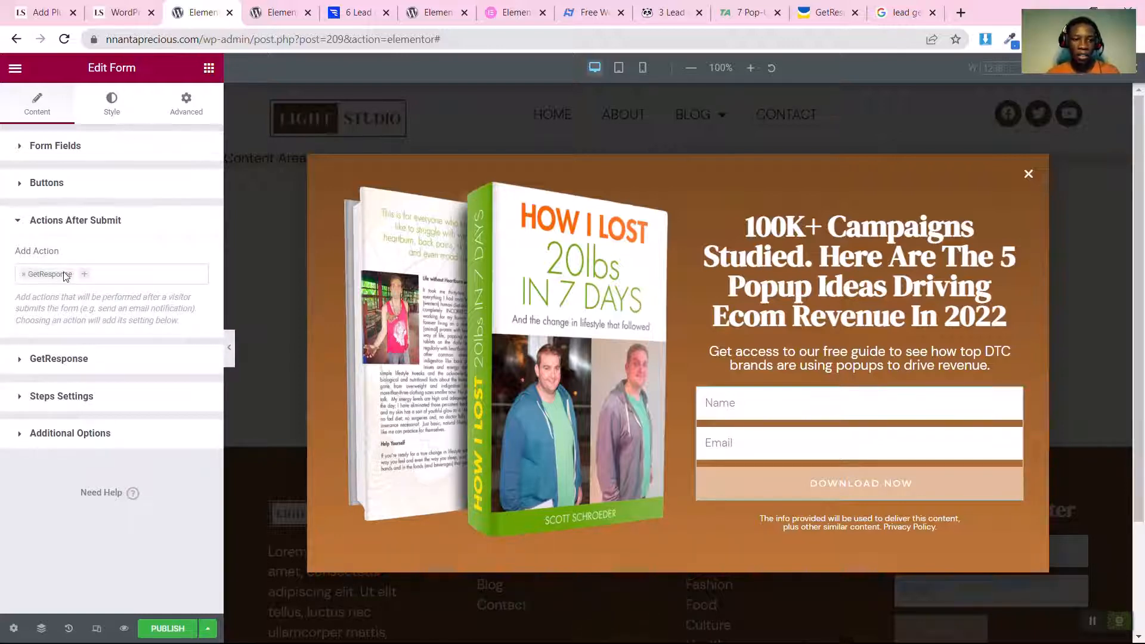
pyautogui.click(88, 281)
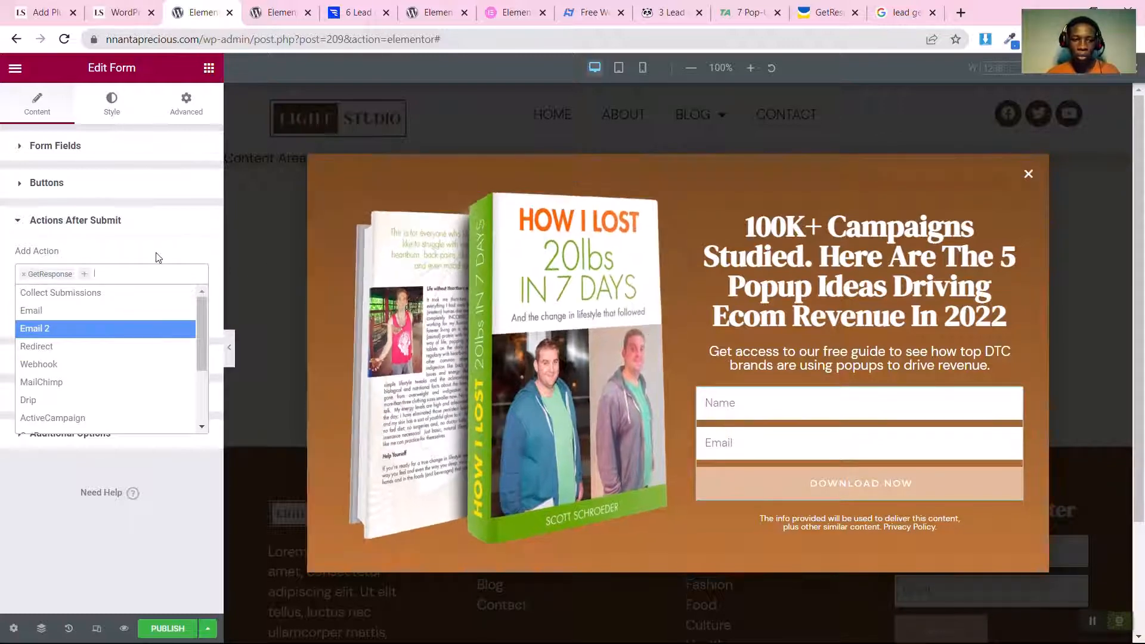
pyautogui.click(3, 323)
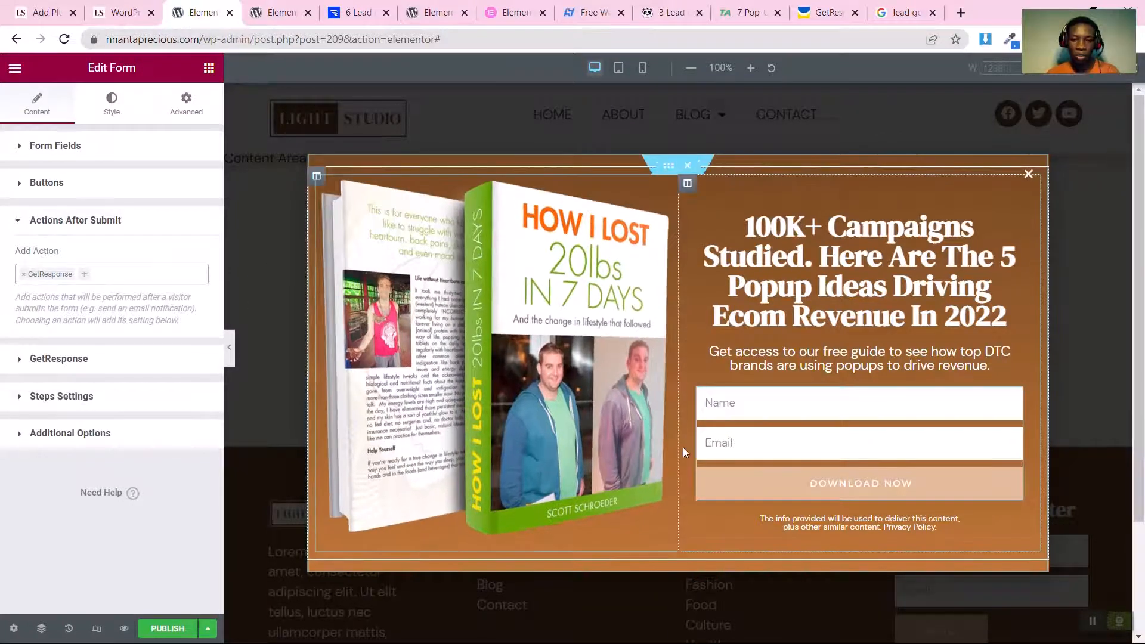
# Step: Turn on custom messages in the signup form's additional options
pyautogui.click(116, 446)
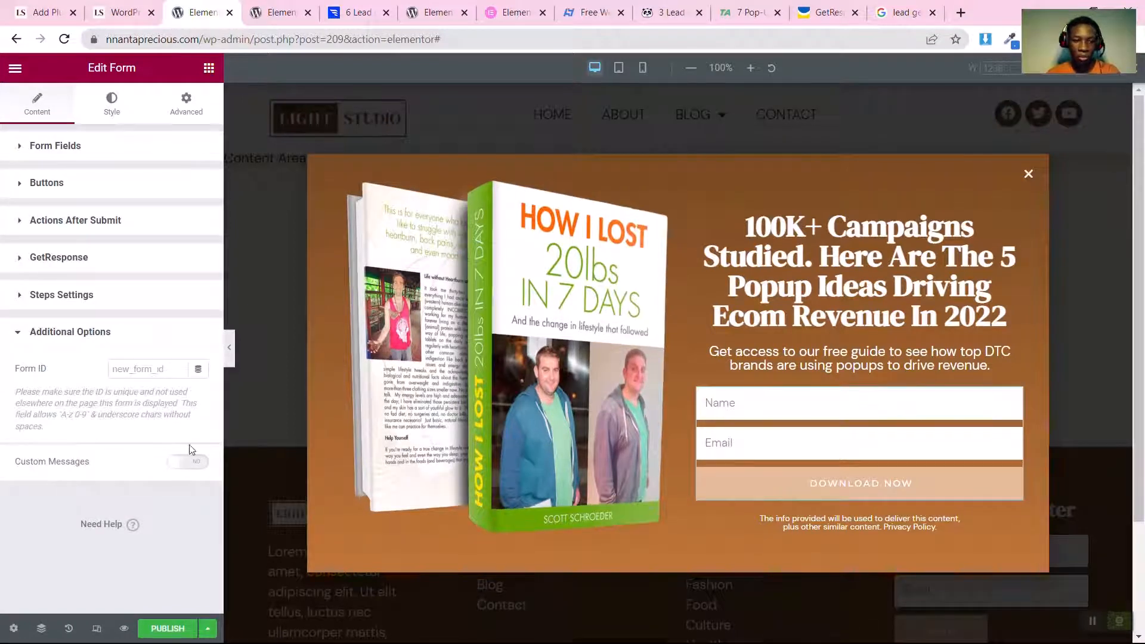
pyautogui.click(177, 463)
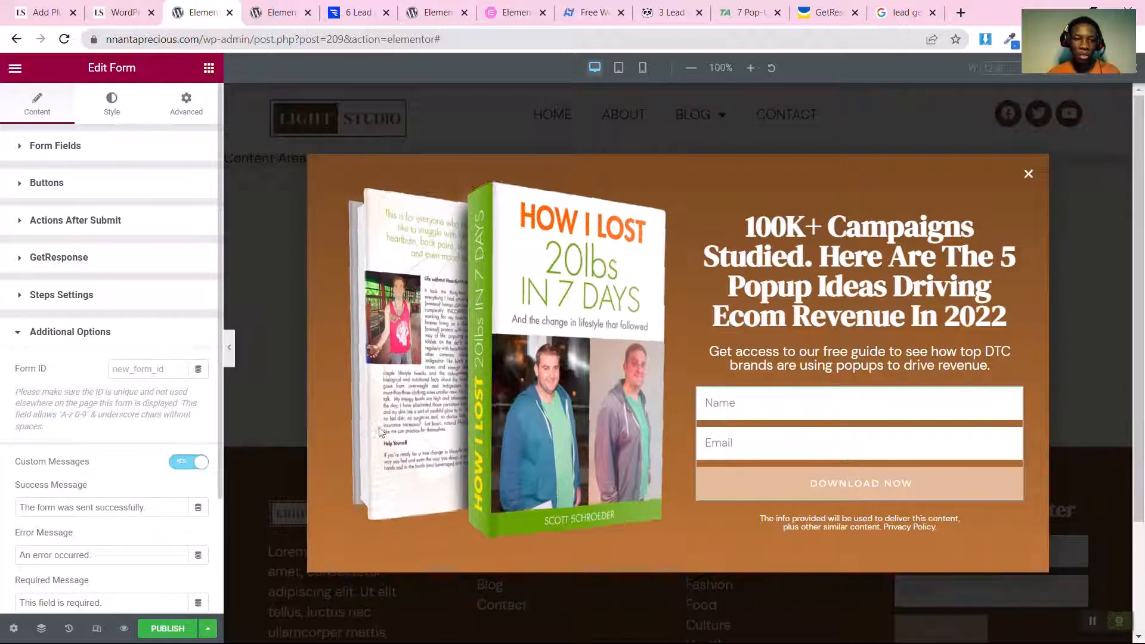
pyautogui.click(61, 334)
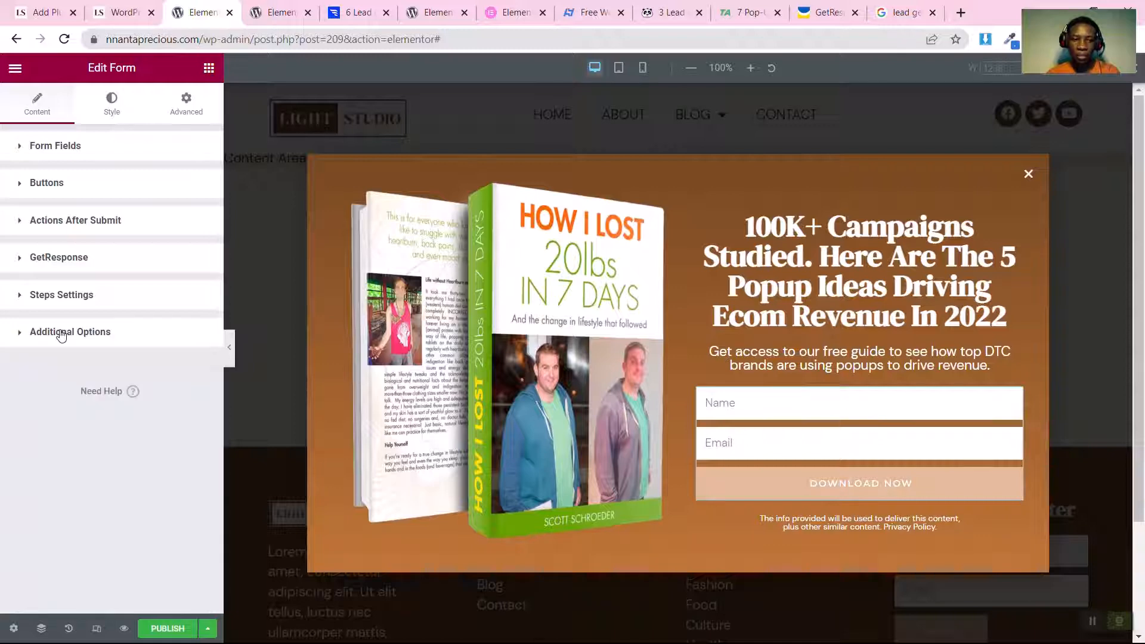
# Step: Add a Redirect after-submit action to the form and point it to the site's /thank-you page
pyautogui.click(99, 221)
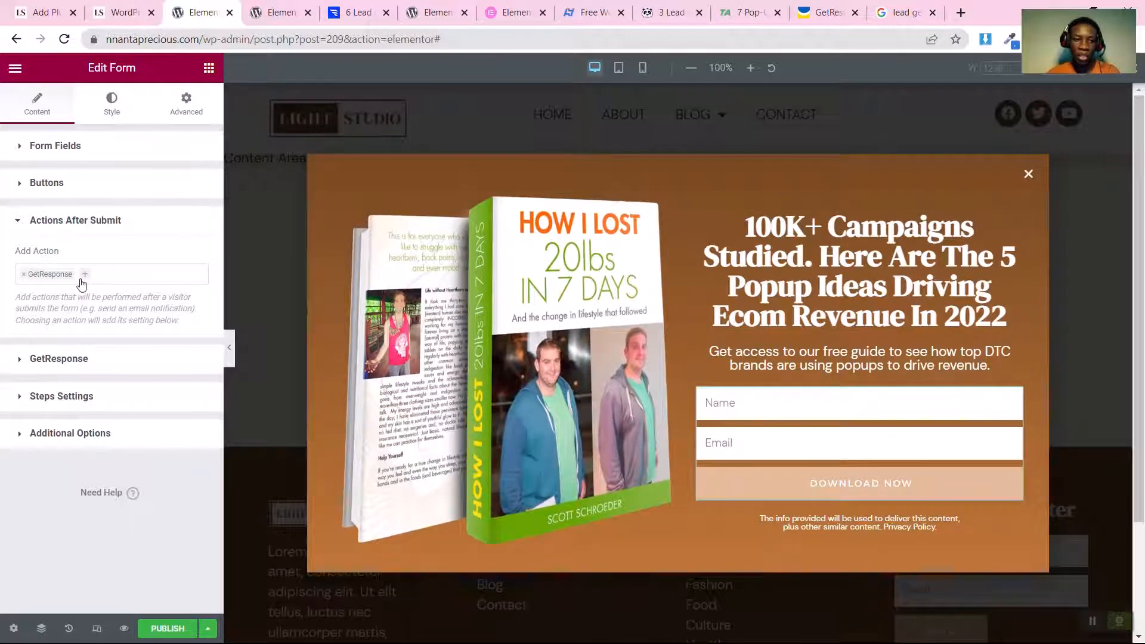
pyautogui.click(81, 280)
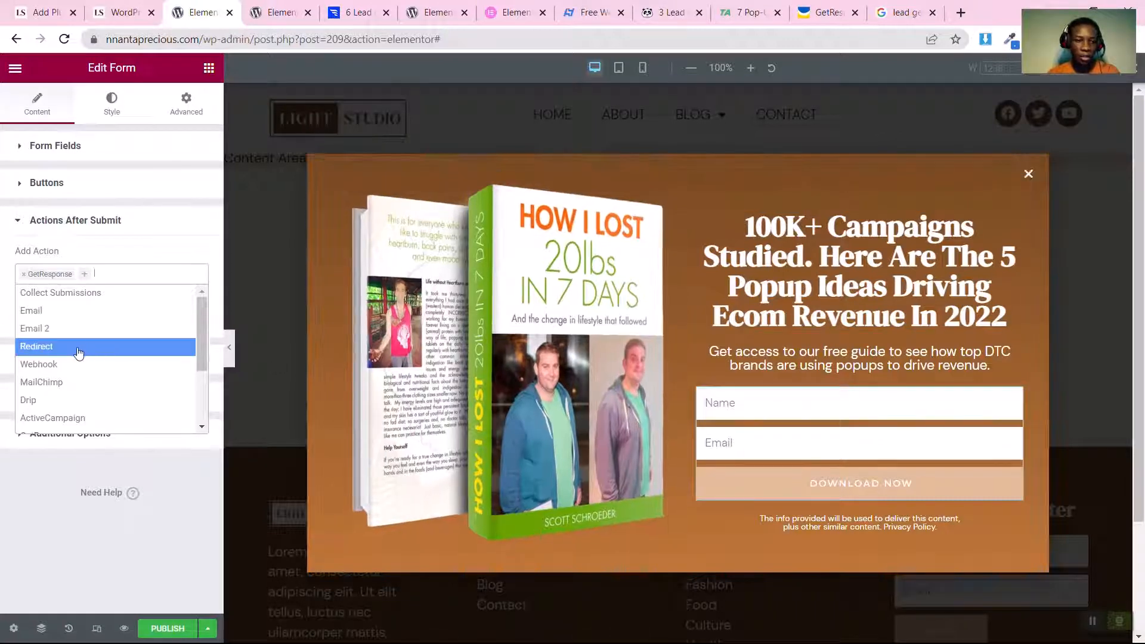
pyautogui.click(78, 352)
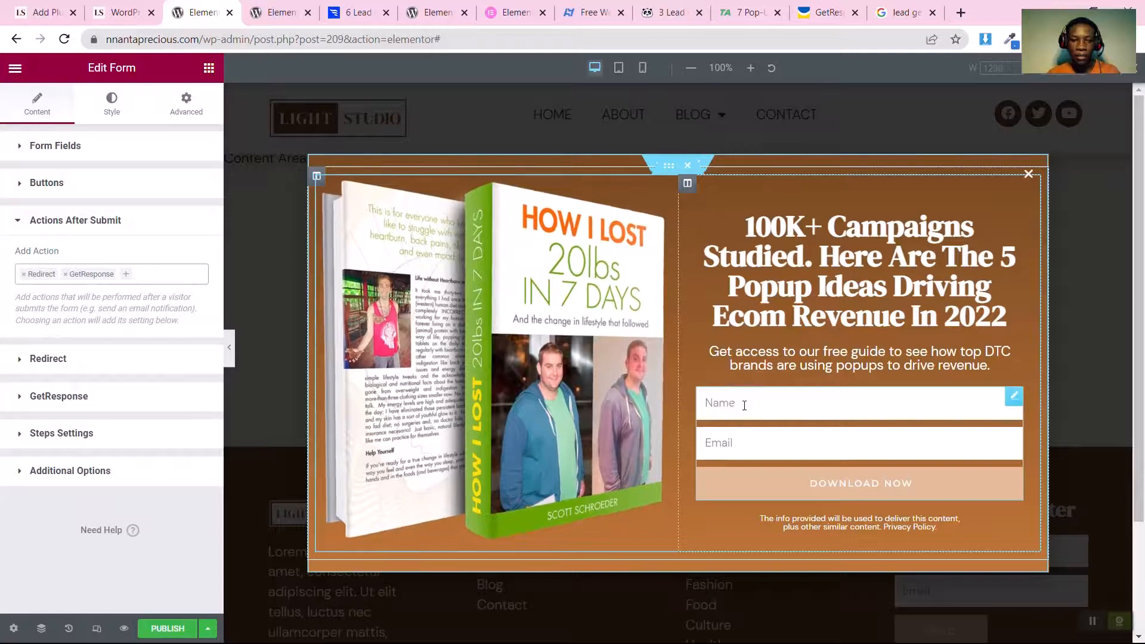
pyautogui.click(117, 360)
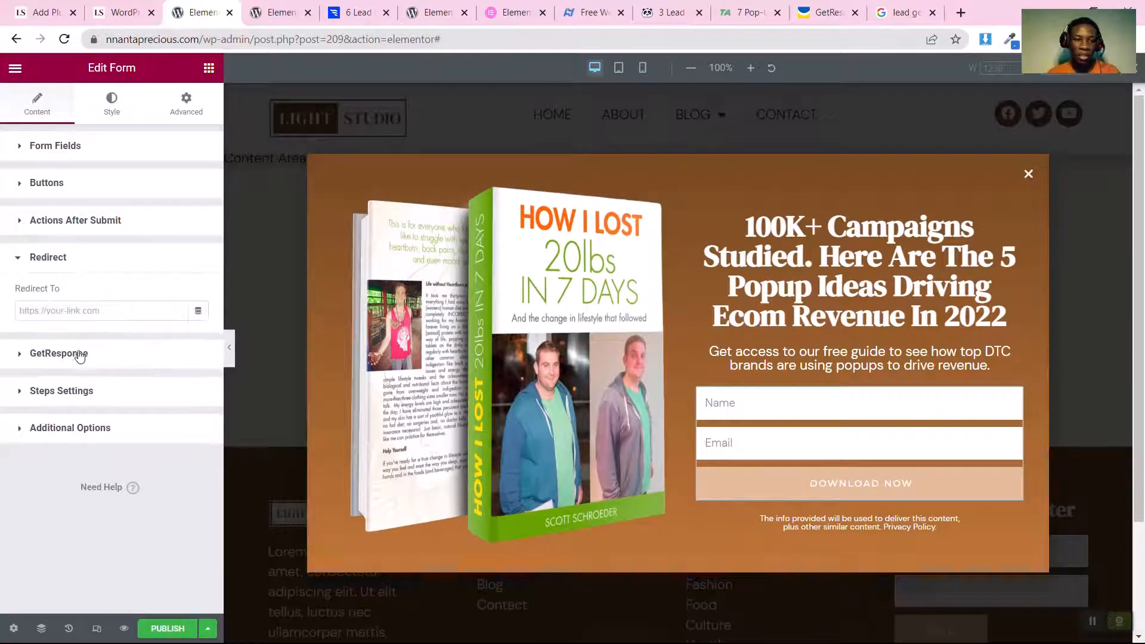
pyautogui.click(93, 309)
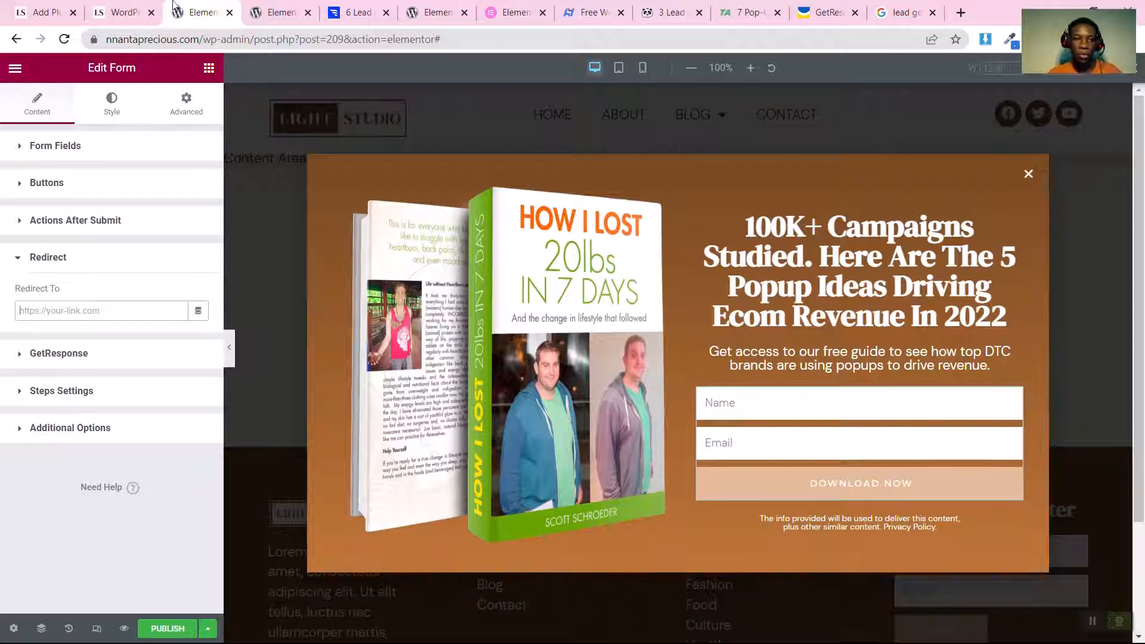
pyautogui.click(89, 305)
pyautogui.write('https://nnantaprecious.com/thank-you')
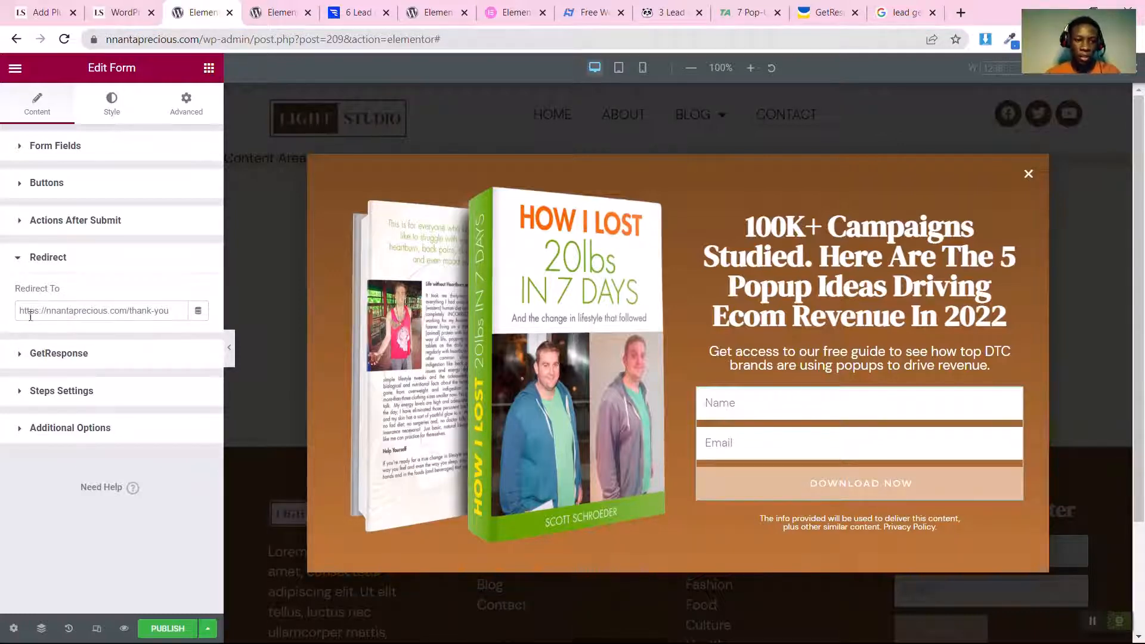
pyautogui.click(174, 309)
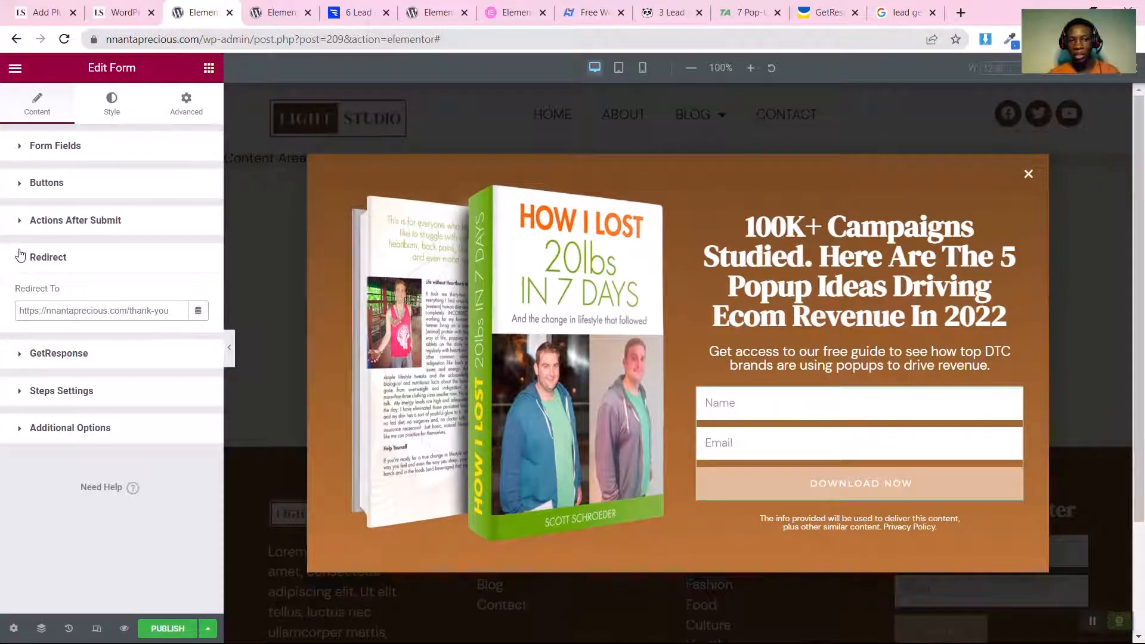
# Step: Remove both the Redirect and GetResponse actions from the form's after-submit actions
pyautogui.click(37, 225)
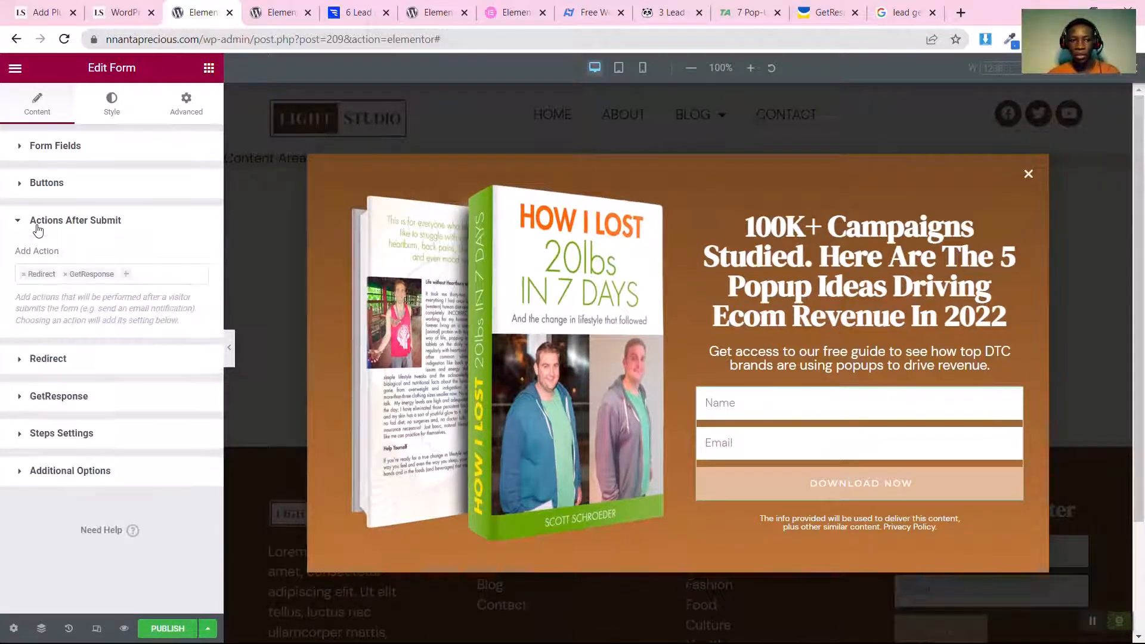
pyautogui.click(23, 274)
pyautogui.click(24, 273)
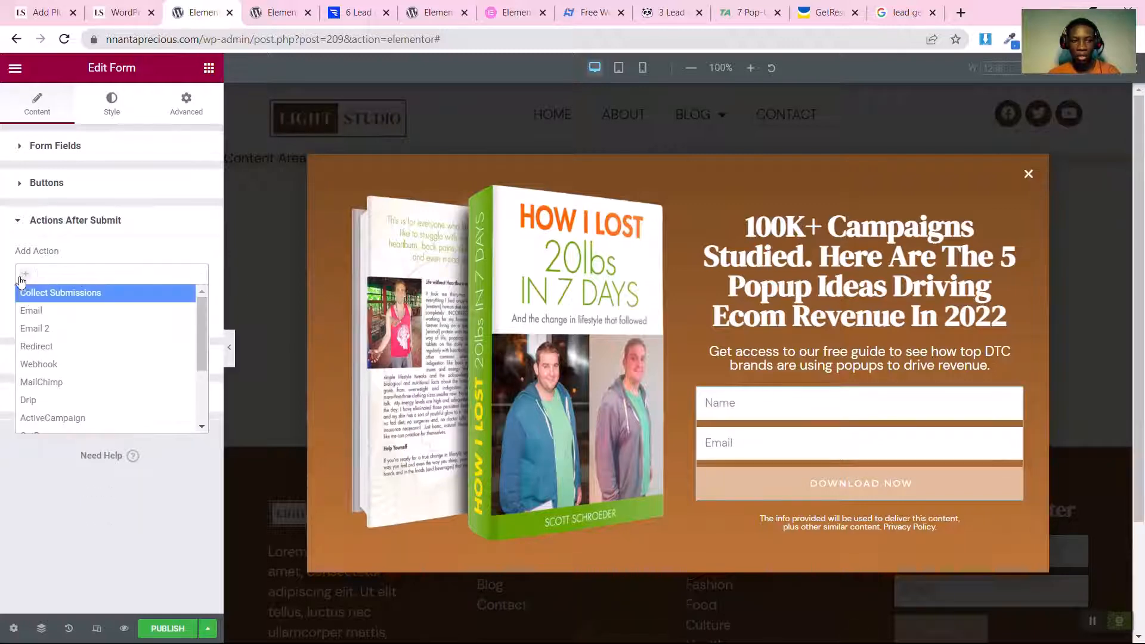
pyautogui.click(3, 279)
pyautogui.click(33, 225)
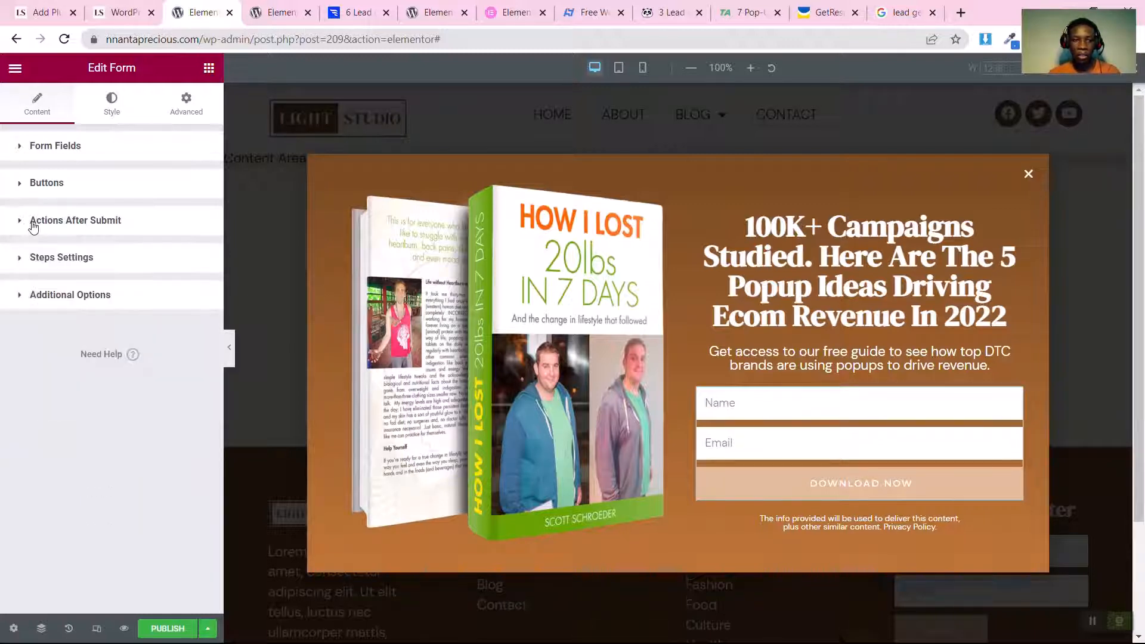
# Step: Start publishing the popup and add a display condition that includes the entire site
pyautogui.click(167, 628)
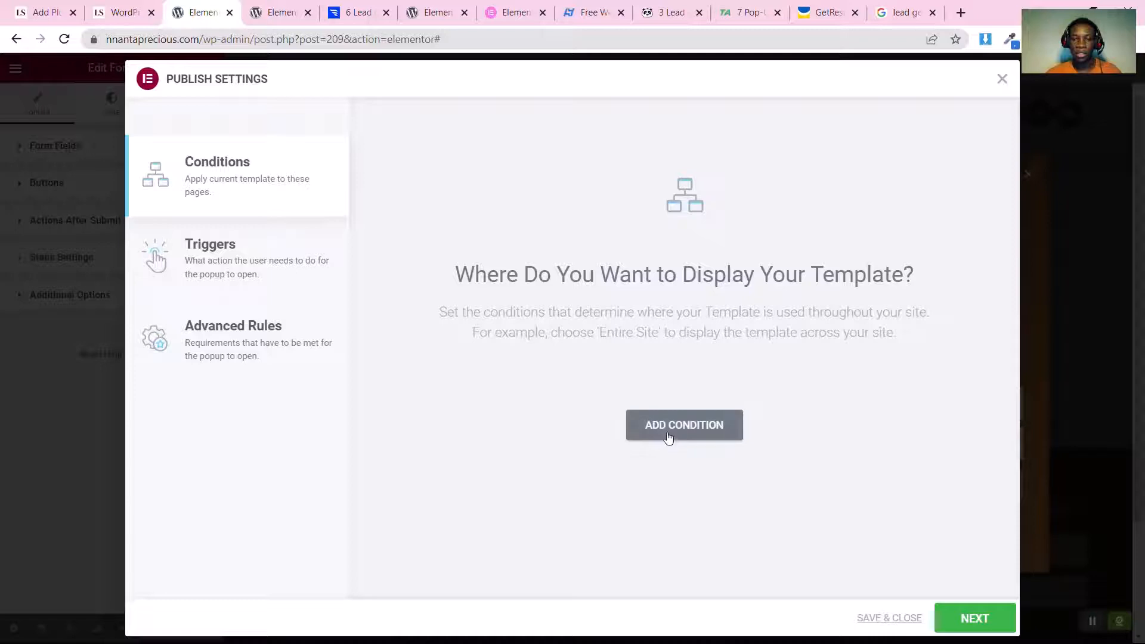
pyautogui.click(714, 436)
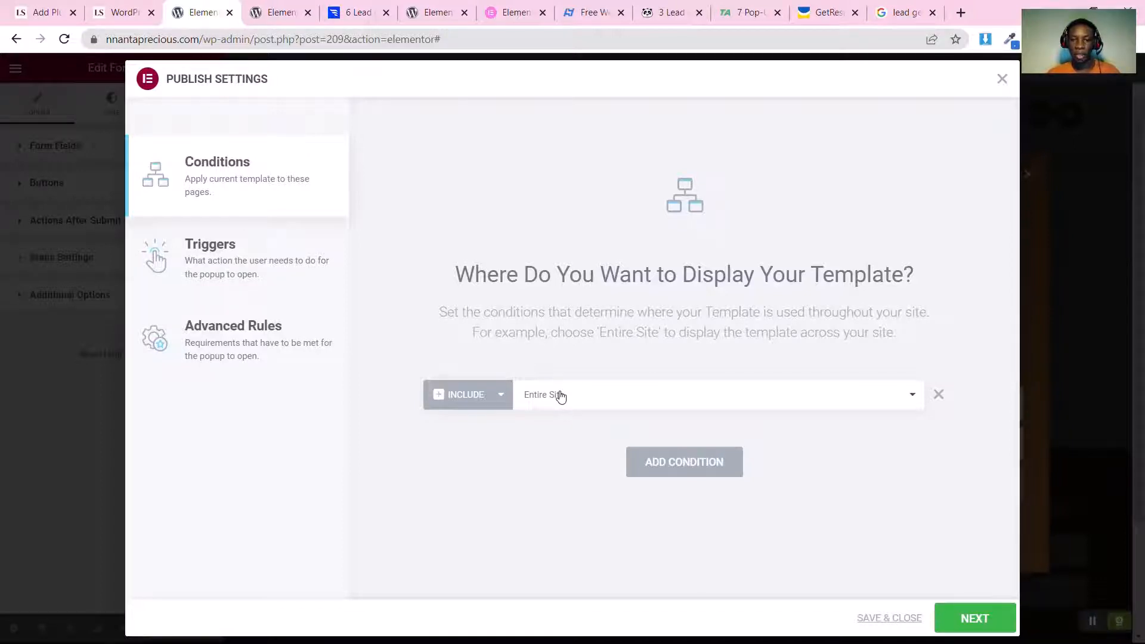
pyautogui.click(526, 404)
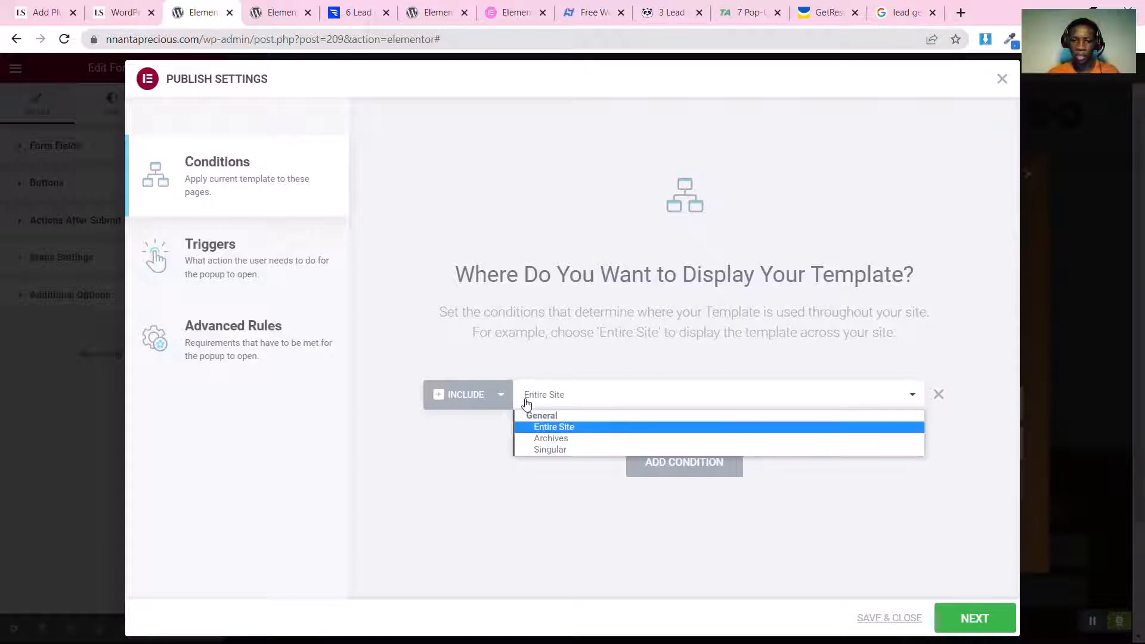
pyautogui.click(471, 398)
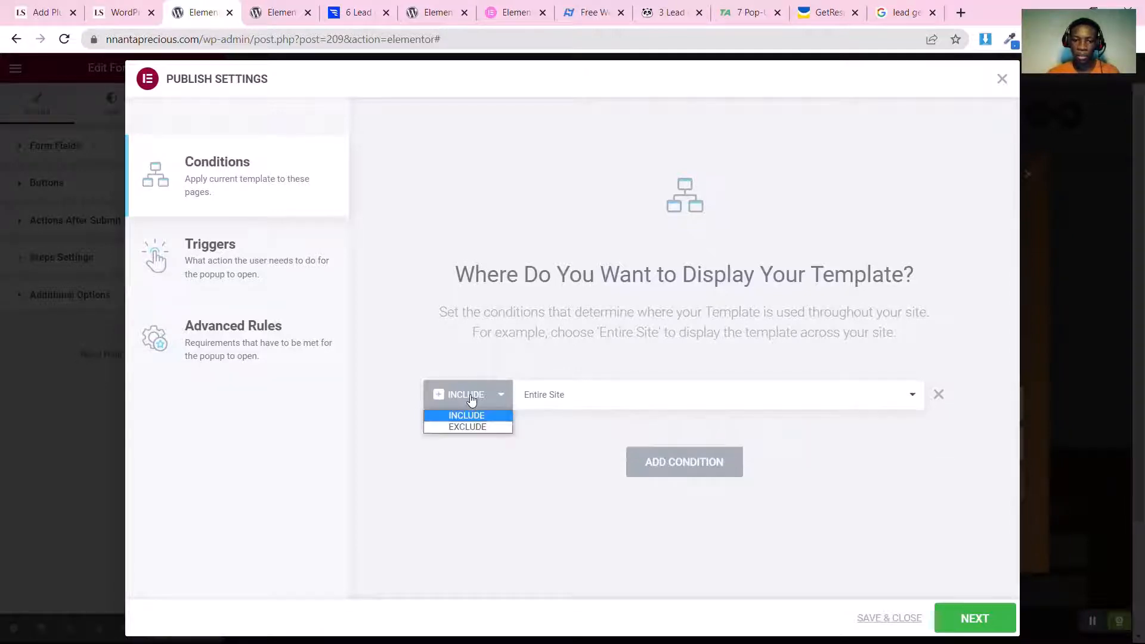
pyautogui.click(466, 426)
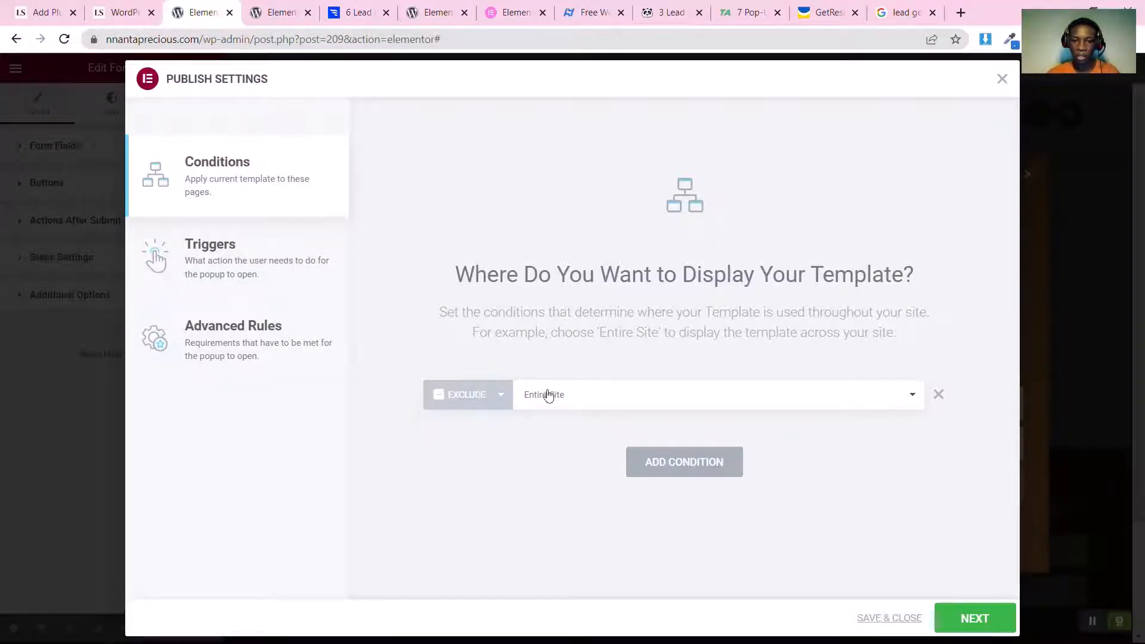
pyautogui.click(684, 470)
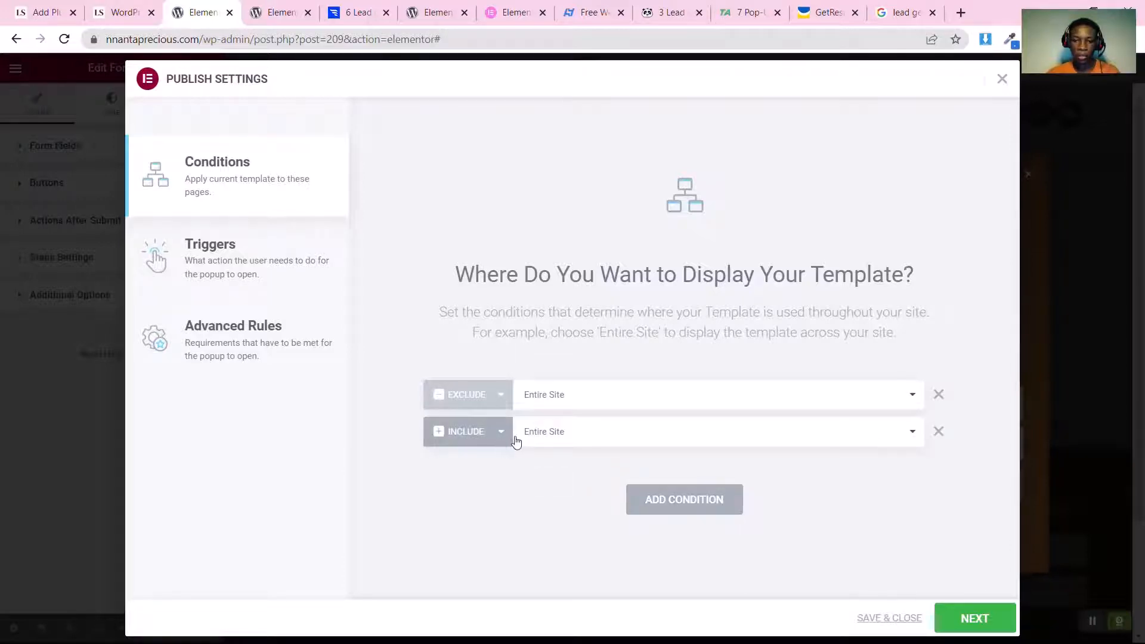
pyautogui.click(938, 394)
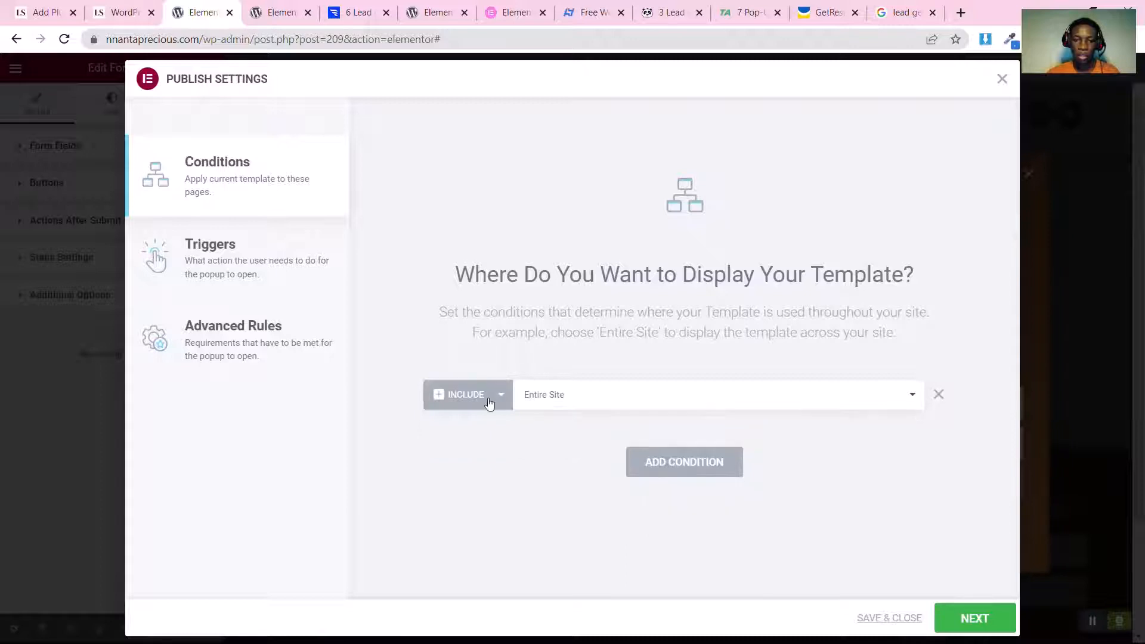
# Step: Change the display condition to include only the singular page Contact
pyautogui.click(555, 396)
pyautogui.click(549, 450)
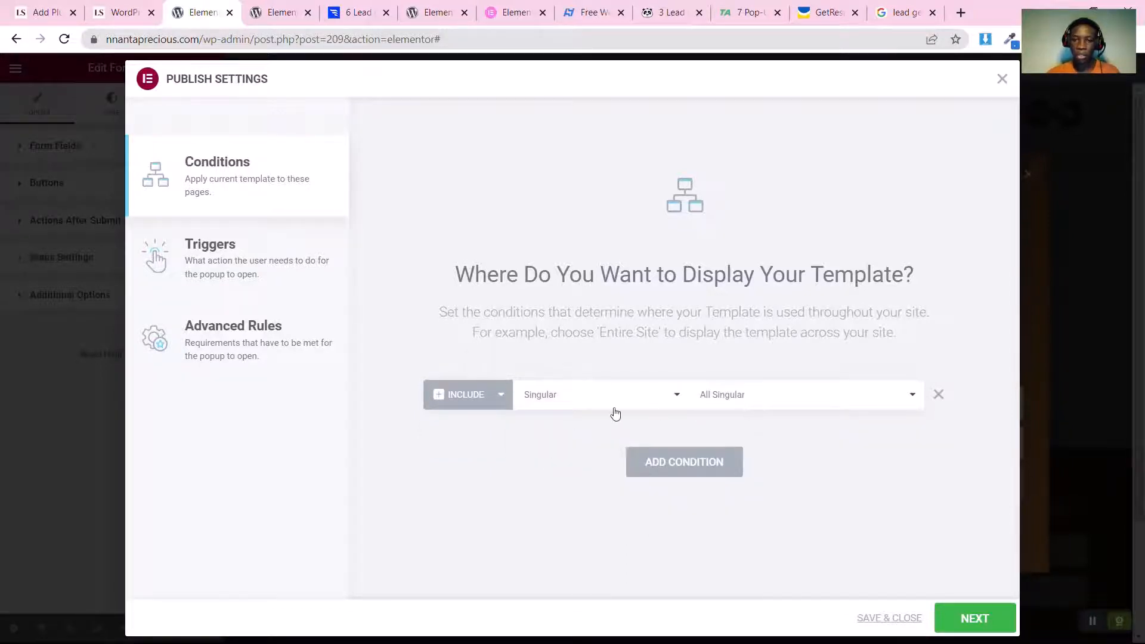
pyautogui.click(769, 400)
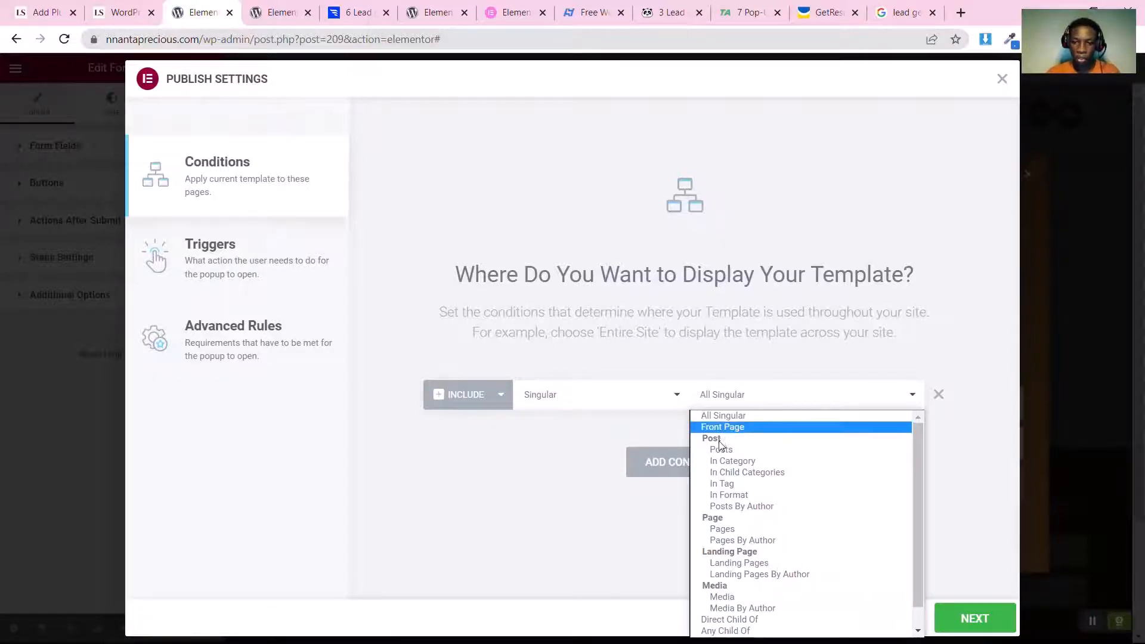
pyautogui.click(715, 530)
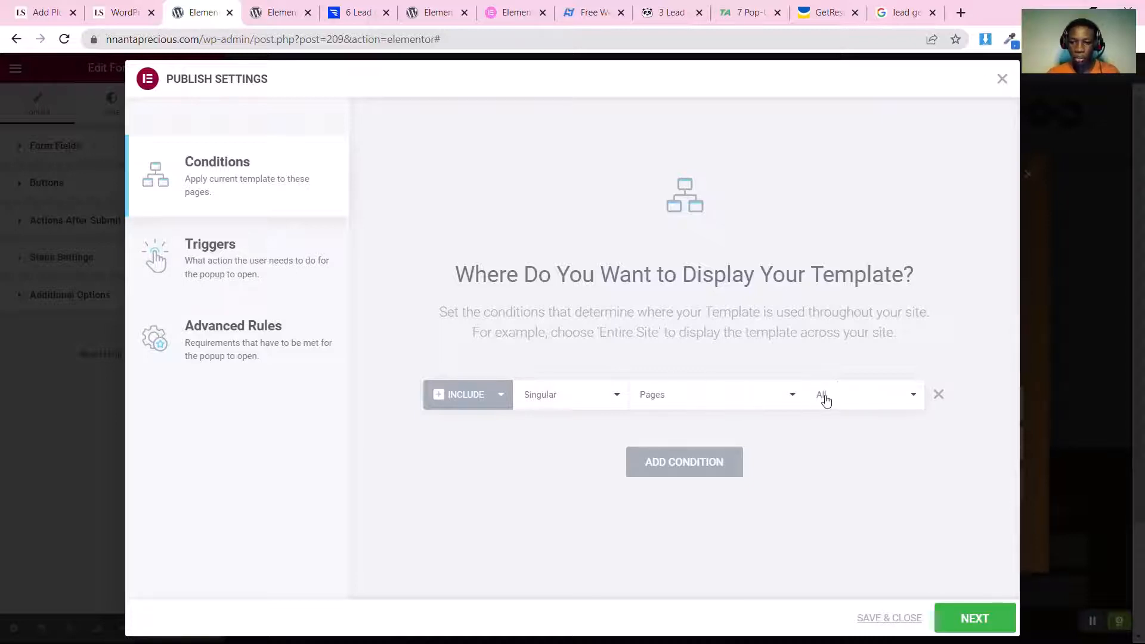
pyautogui.click(857, 403)
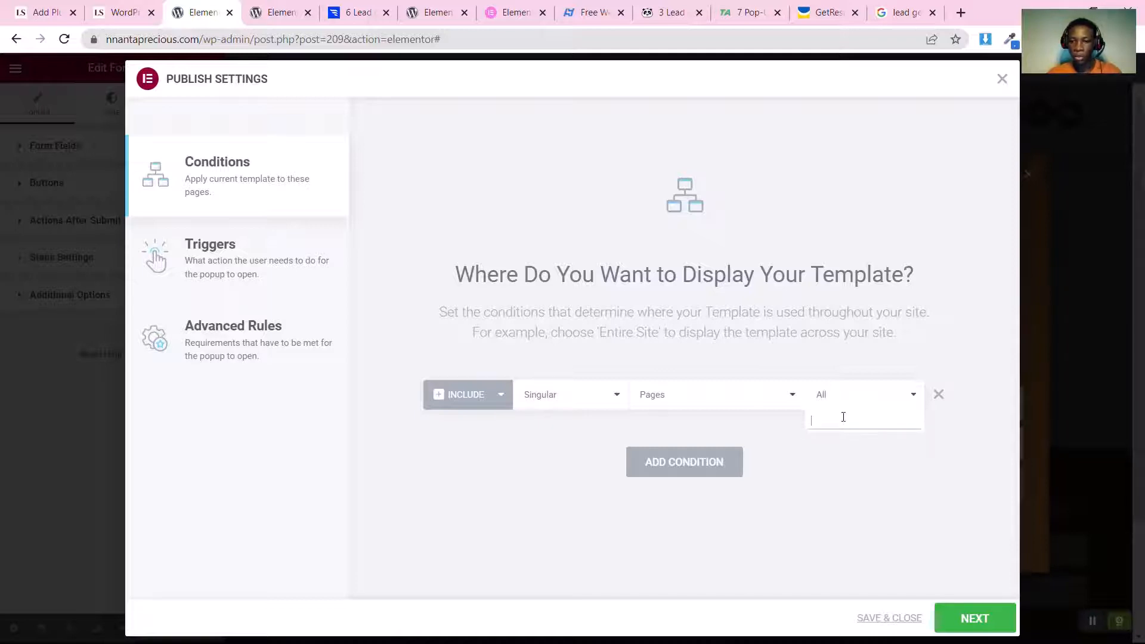
pyautogui.write('contact')
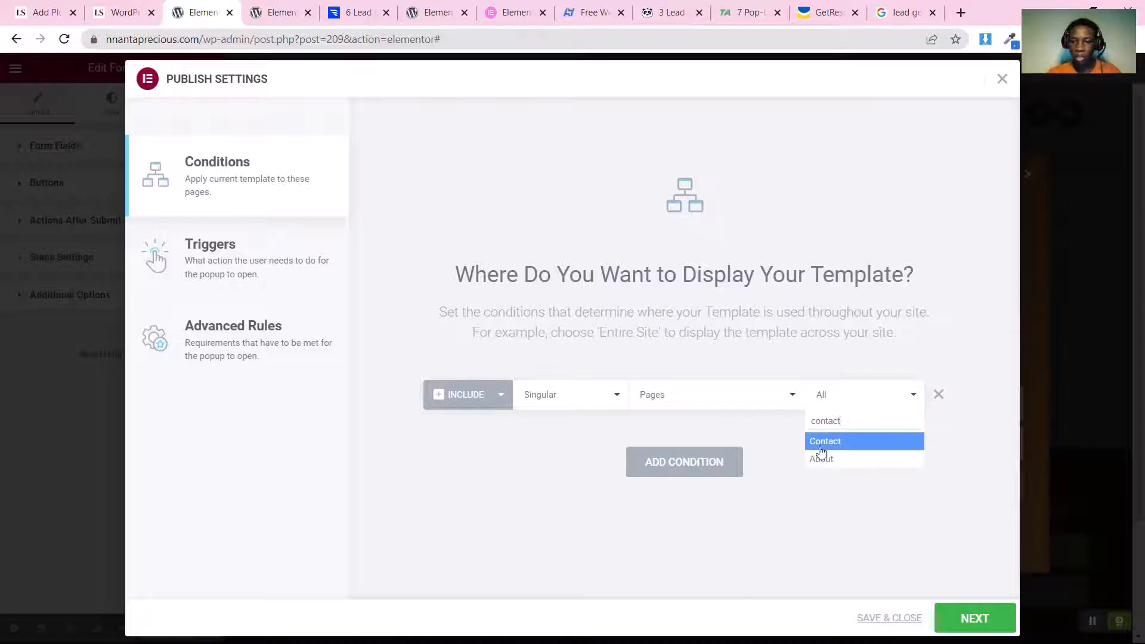
pyautogui.click(824, 440)
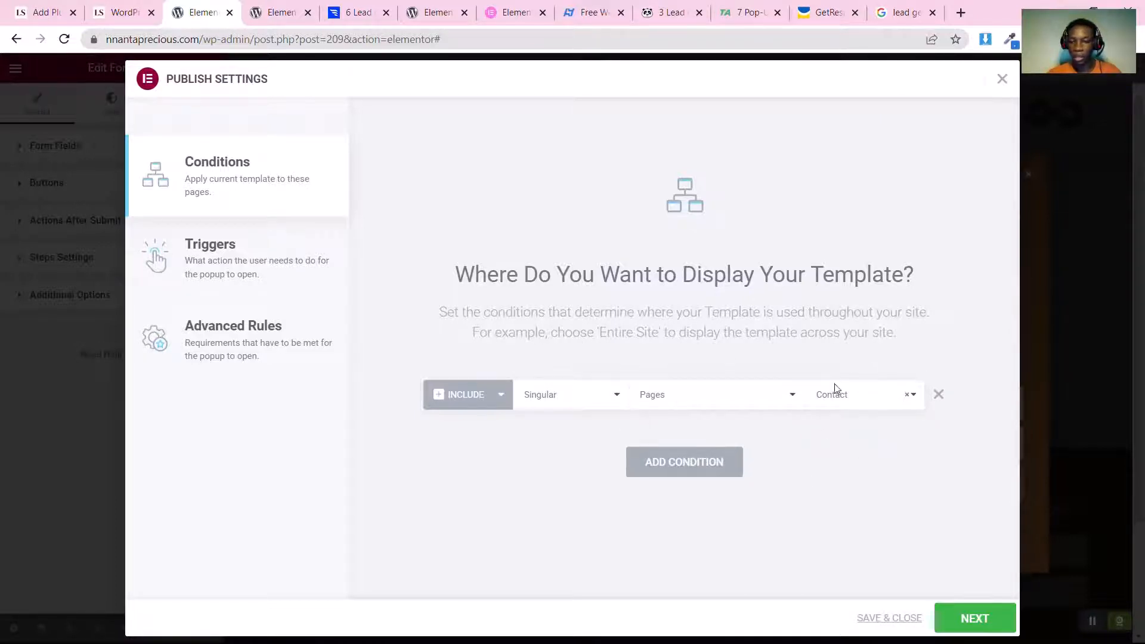
# Step: Add a second display condition that includes the singular page About
pyautogui.click(699, 468)
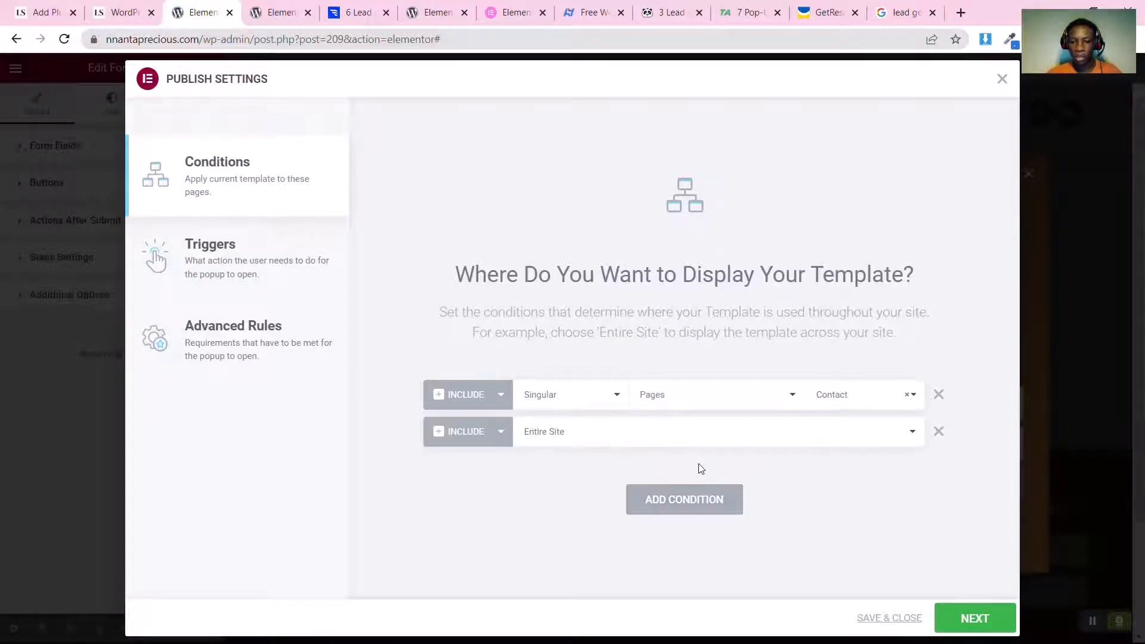
pyautogui.click(528, 443)
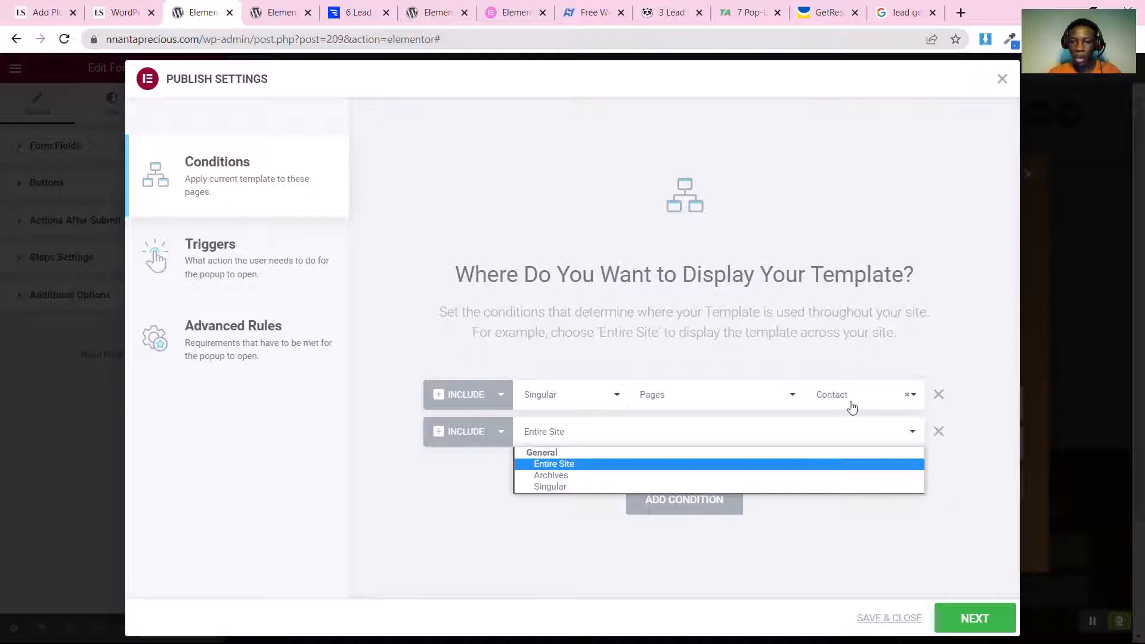
pyautogui.click(609, 487)
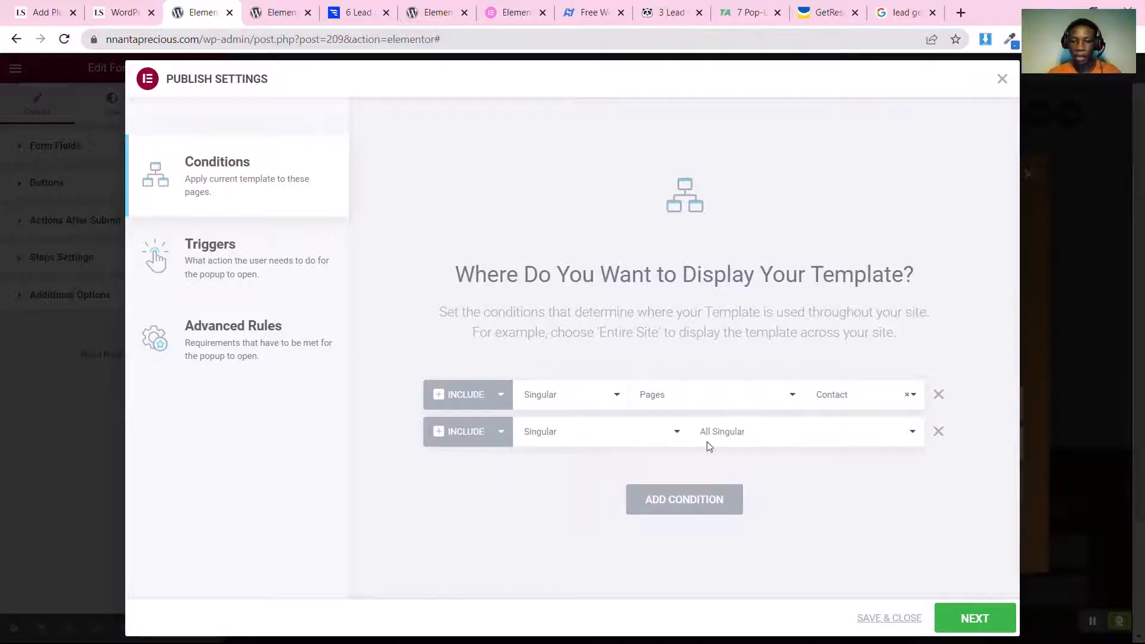
pyautogui.click(795, 433)
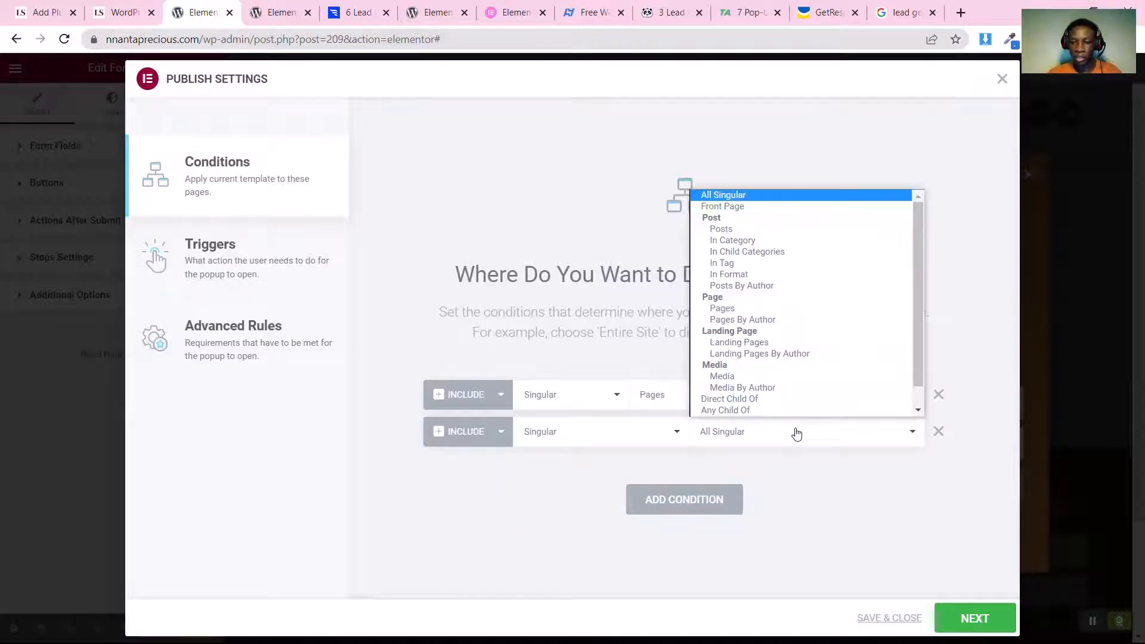
pyautogui.click(747, 309)
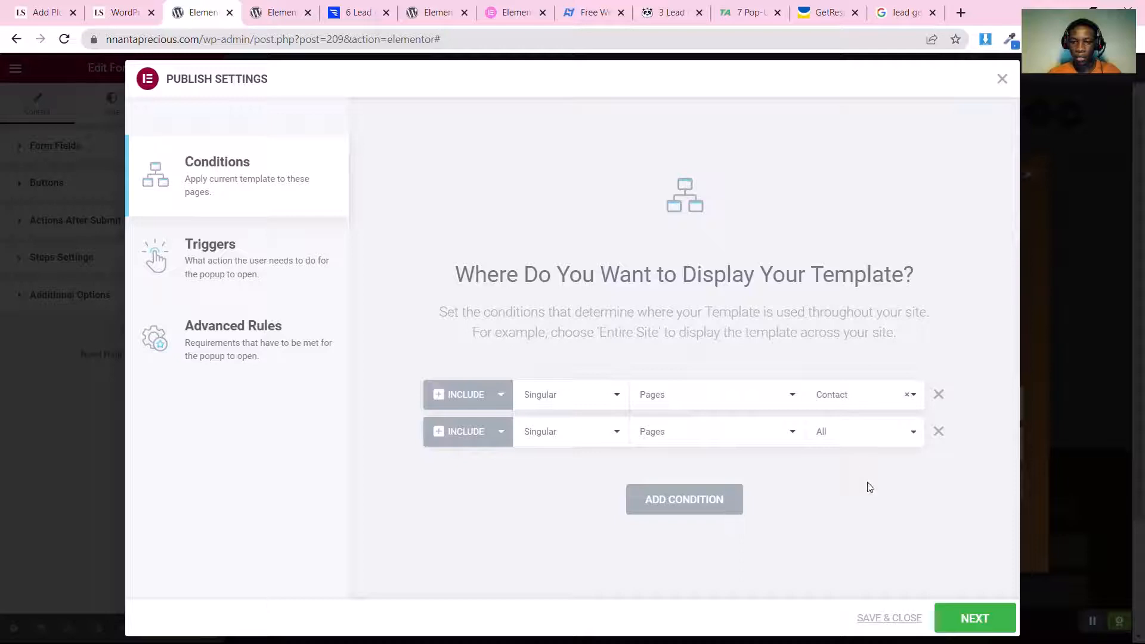
pyautogui.click(867, 440)
pyautogui.write('about')
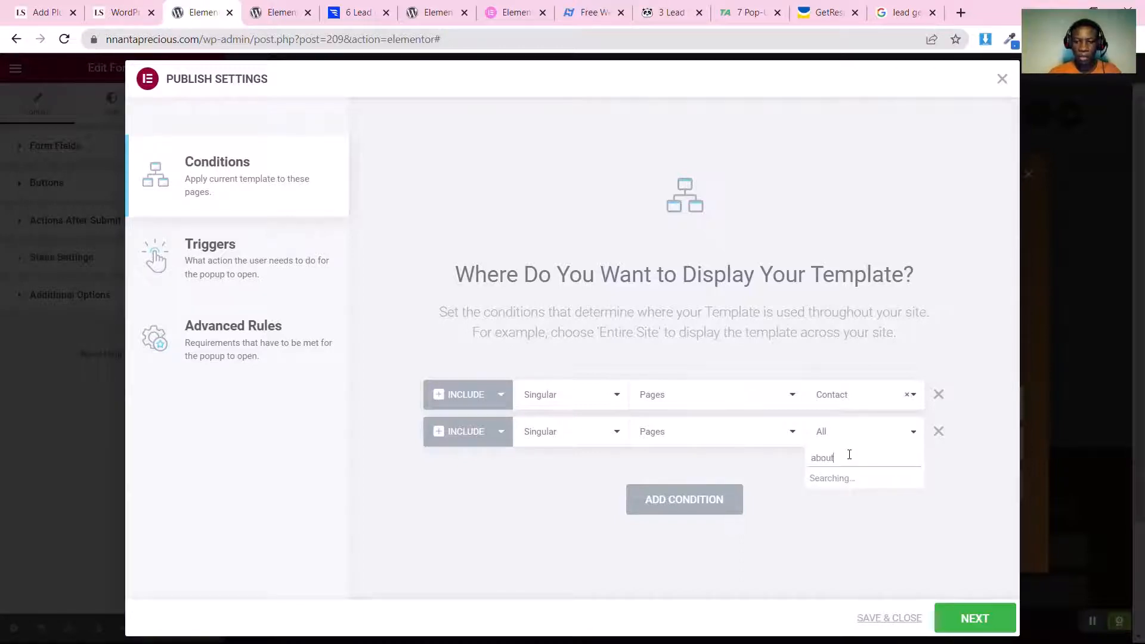
pyautogui.click(835, 478)
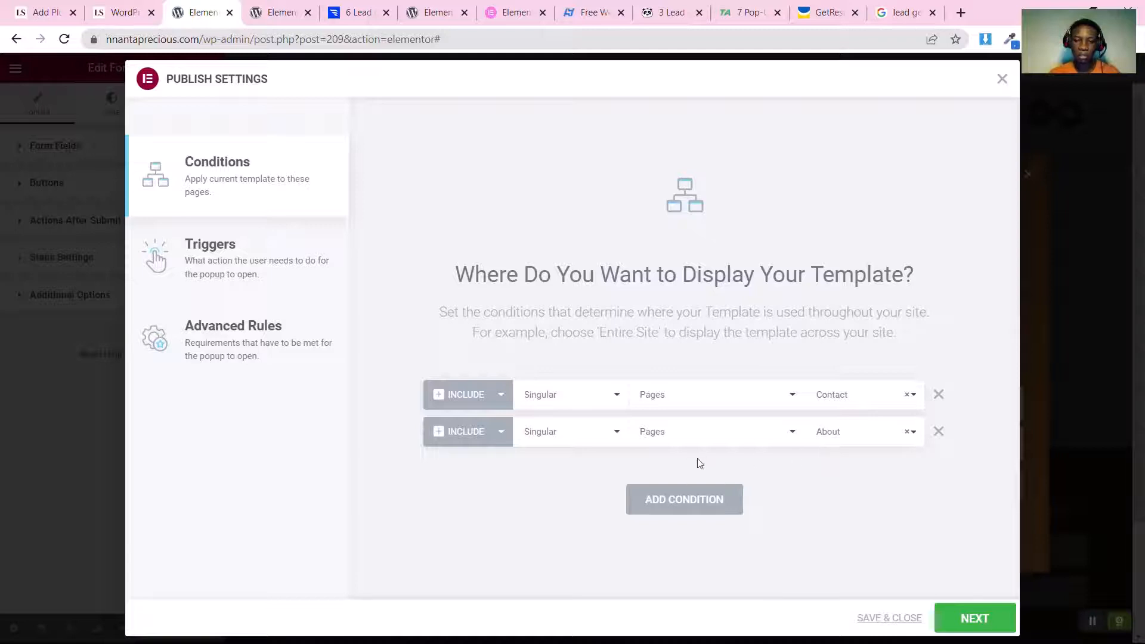
# Step: Add a third display condition that excludes the entire site, and save the popup's conditions
pyautogui.click(667, 506)
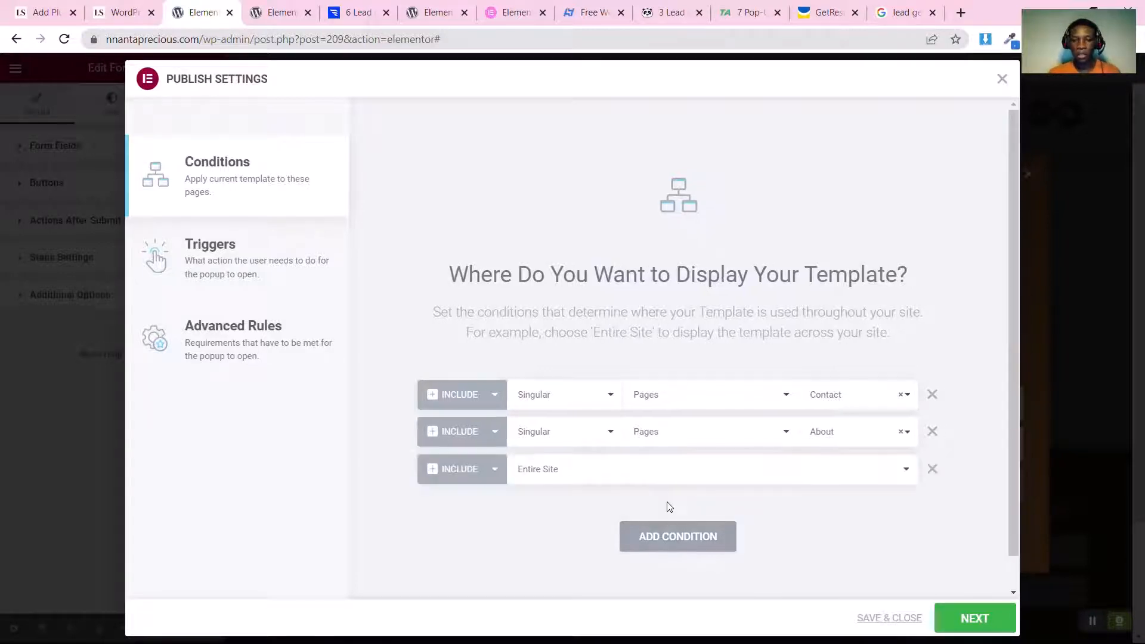
pyautogui.click(475, 477)
pyautogui.click(471, 499)
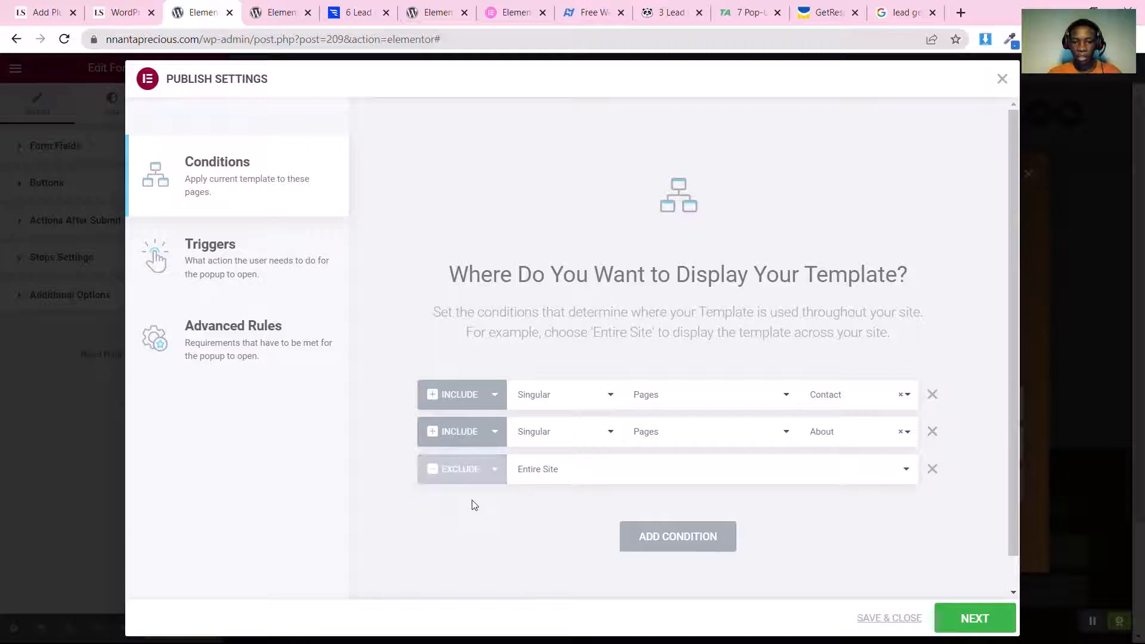
pyautogui.click(535, 465)
pyautogui.click(524, 501)
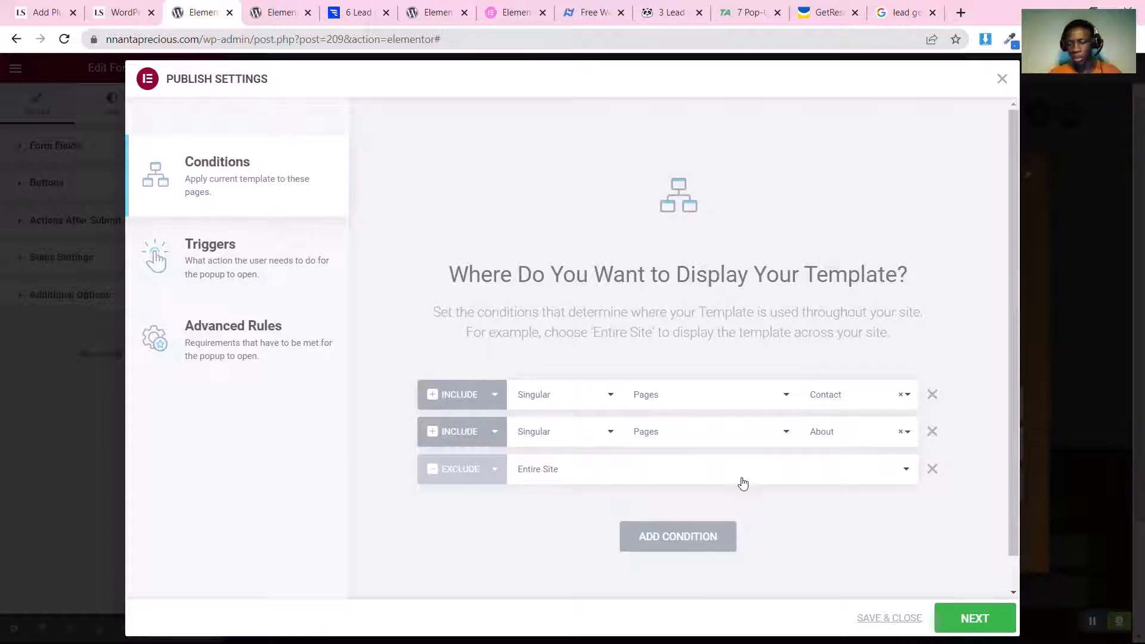
pyautogui.click(959, 624)
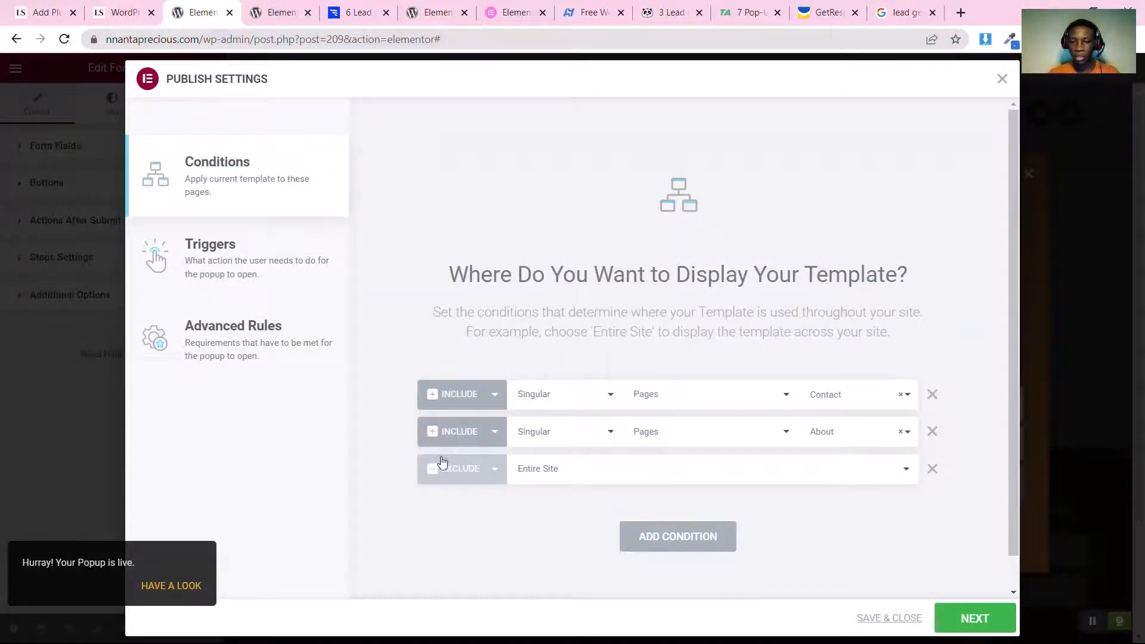
# Step: Remove the Contact and About page conditions and set the remaining condition to include the entire site
pyautogui.click(932, 394)
pyautogui.click(938, 395)
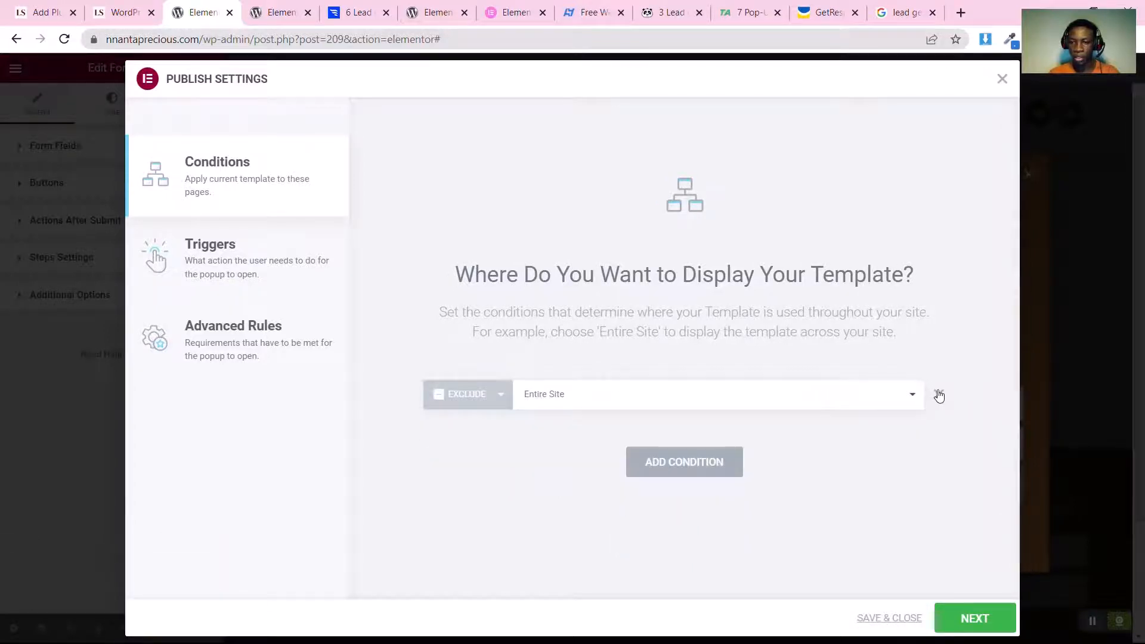
pyautogui.click(480, 394)
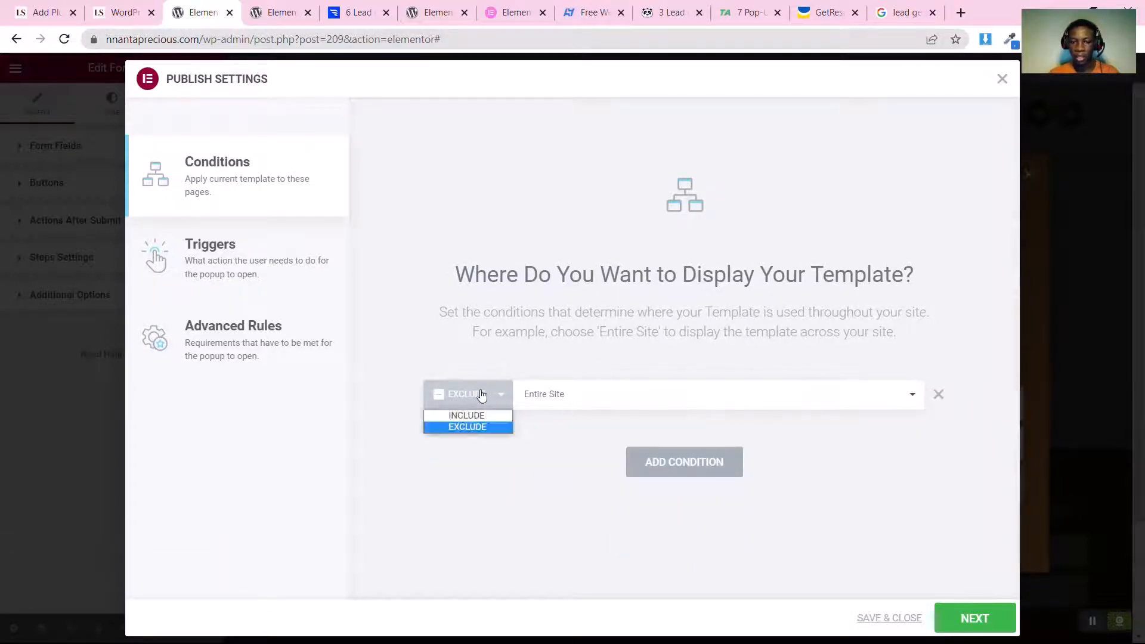
pyautogui.click(468, 416)
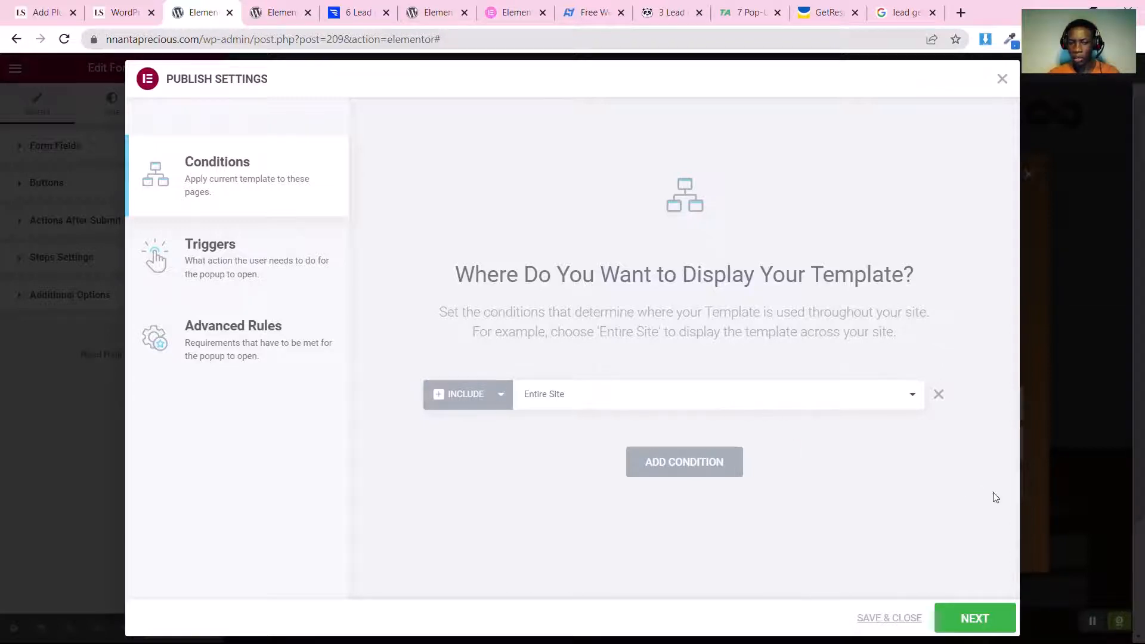
# Step: Proceed to the popup's triggers and enable On Page Exit Intent
pyautogui.click(978, 614)
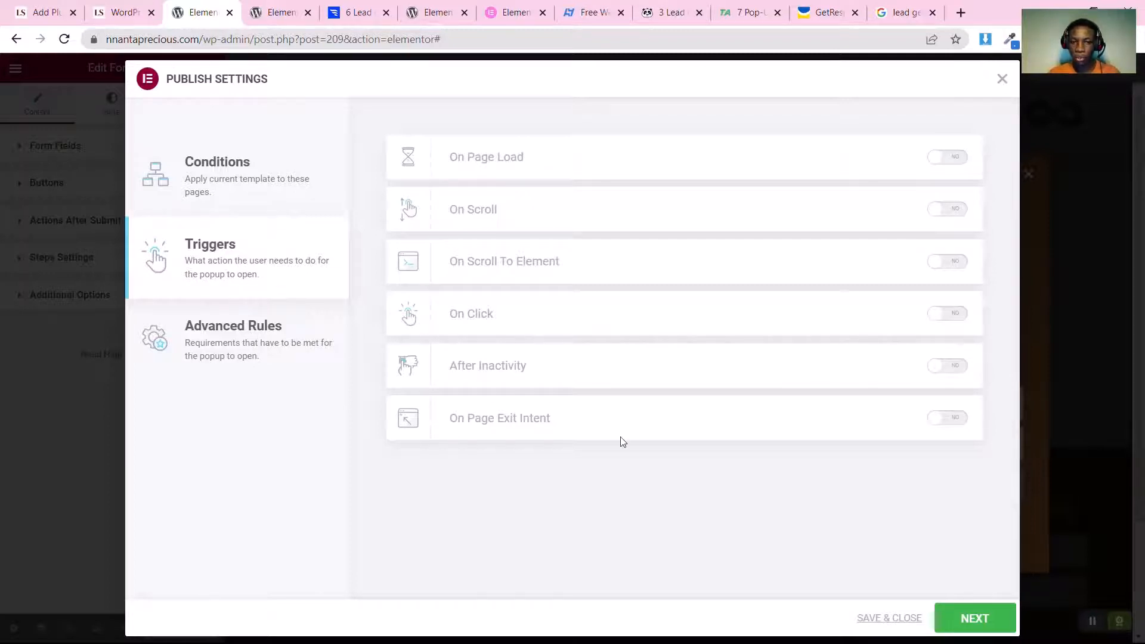
pyautogui.click(933, 421)
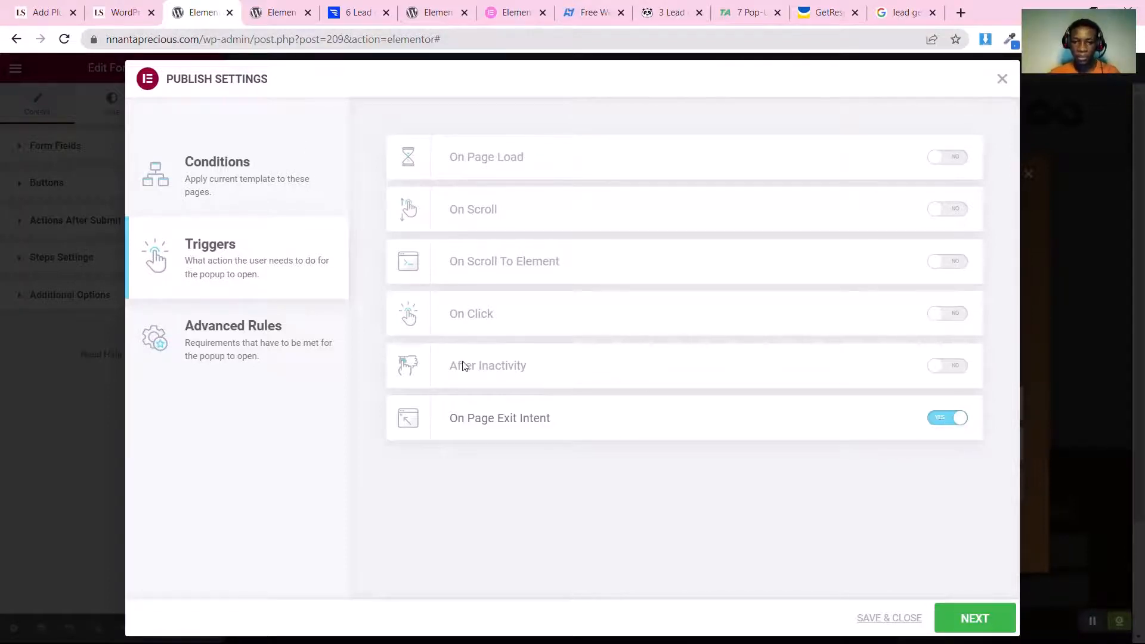
# Step: Try the After Inactivity trigger and the On Click trigger, switching each one back off
pyautogui.click(934, 369)
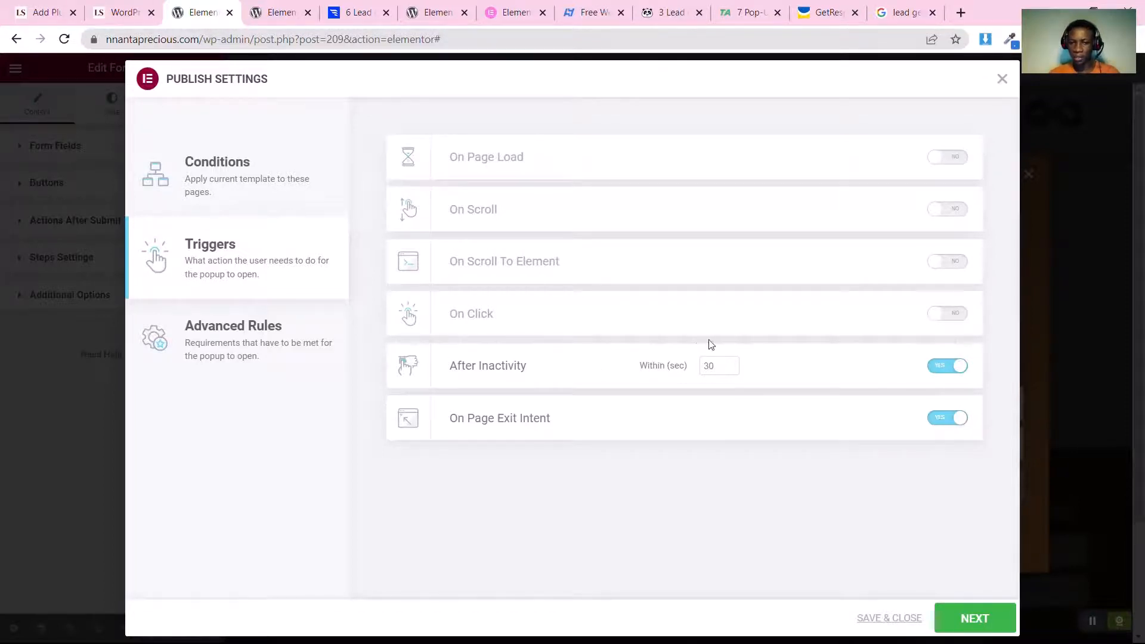
pyautogui.click(947, 367)
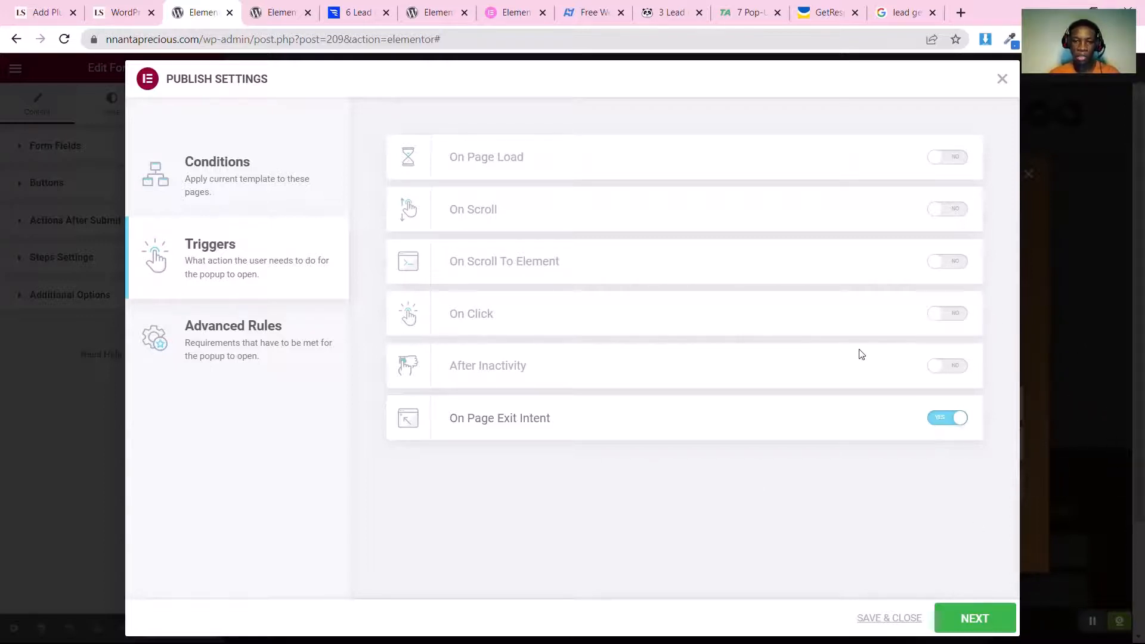
pyautogui.click(947, 315)
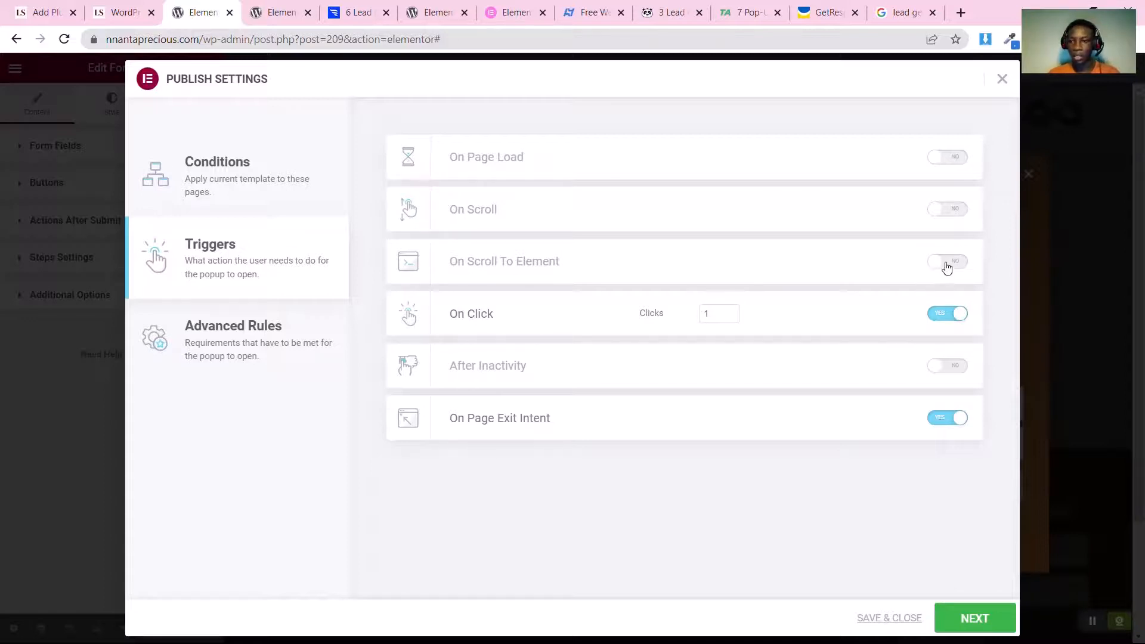
pyautogui.click(948, 314)
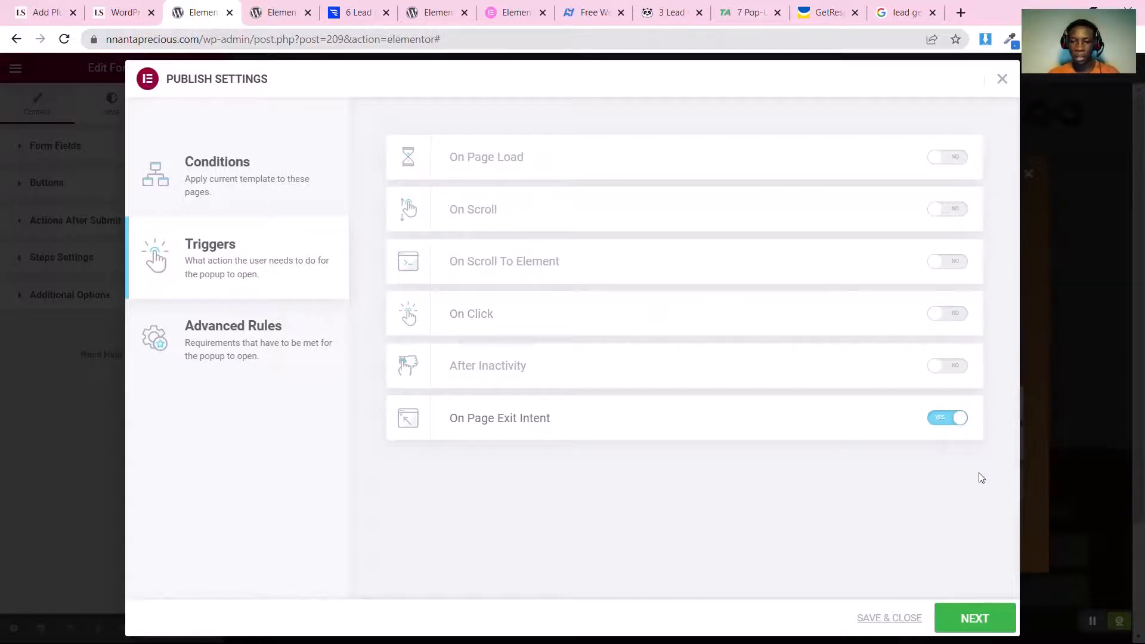
# Step: Enable the Show on devices advanced rule for Desktop, Tablet and Mobile, and save the publish settings
pyautogui.click(967, 620)
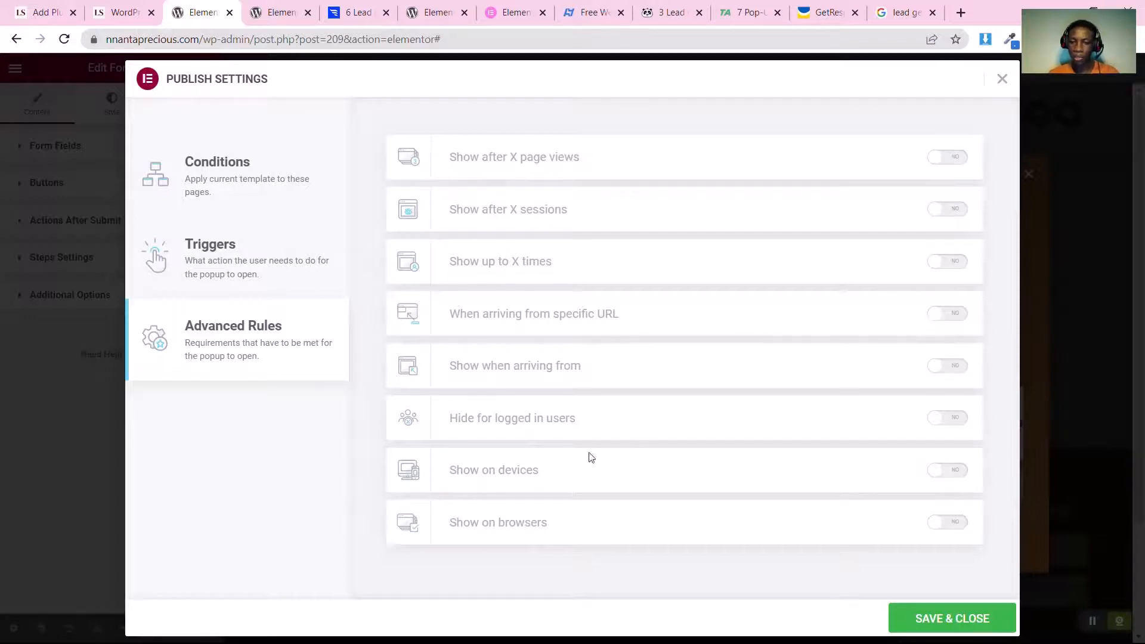
pyautogui.click(952, 471)
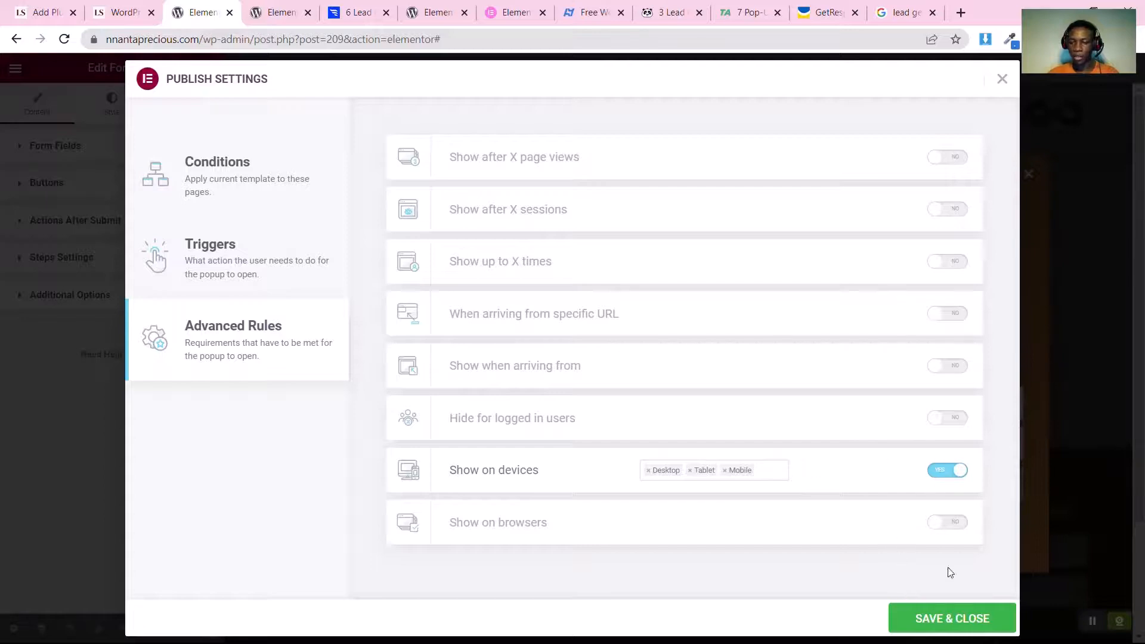
pyautogui.click(927, 619)
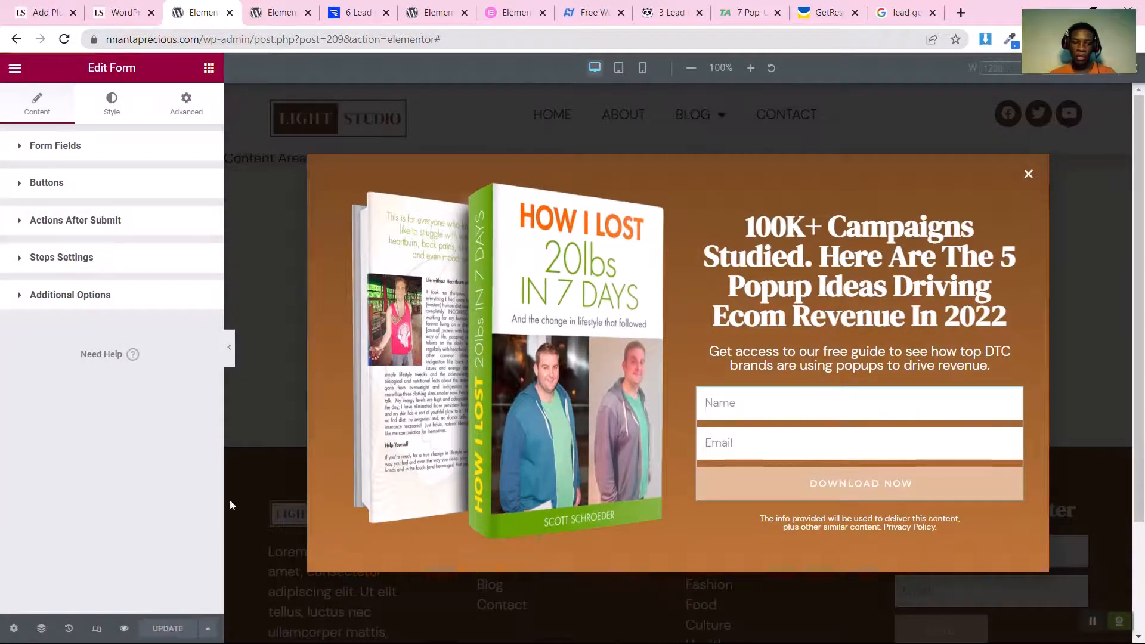
# Step: Preview the popup on the site, dismiss it, reload the page and dismiss the popup again
pyautogui.moveTo(124, 632)
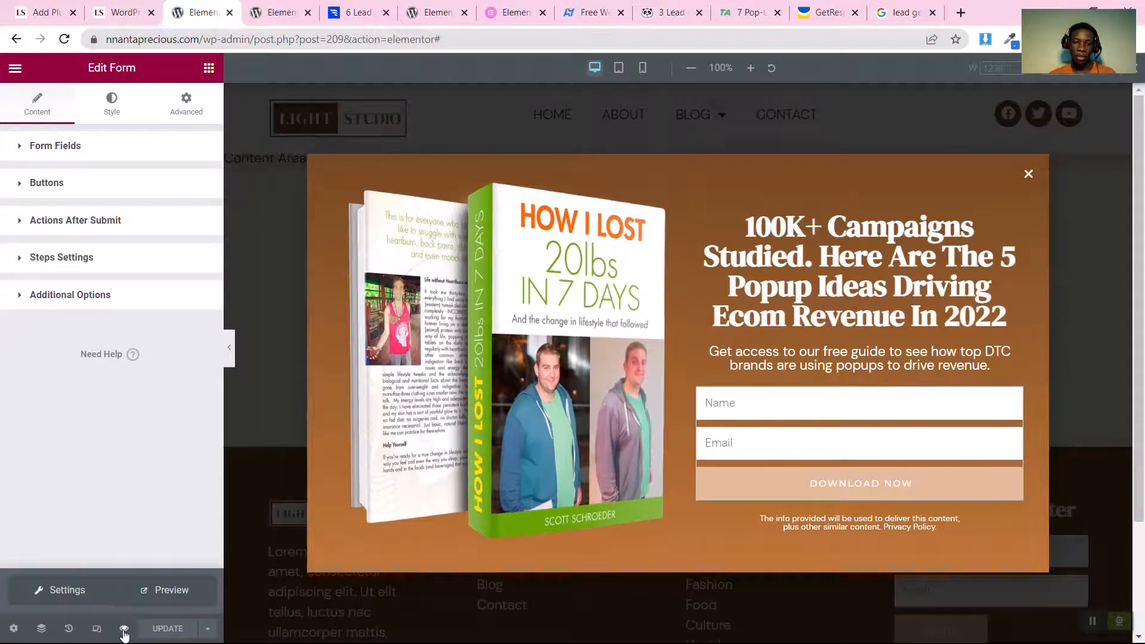
pyautogui.click(167, 590)
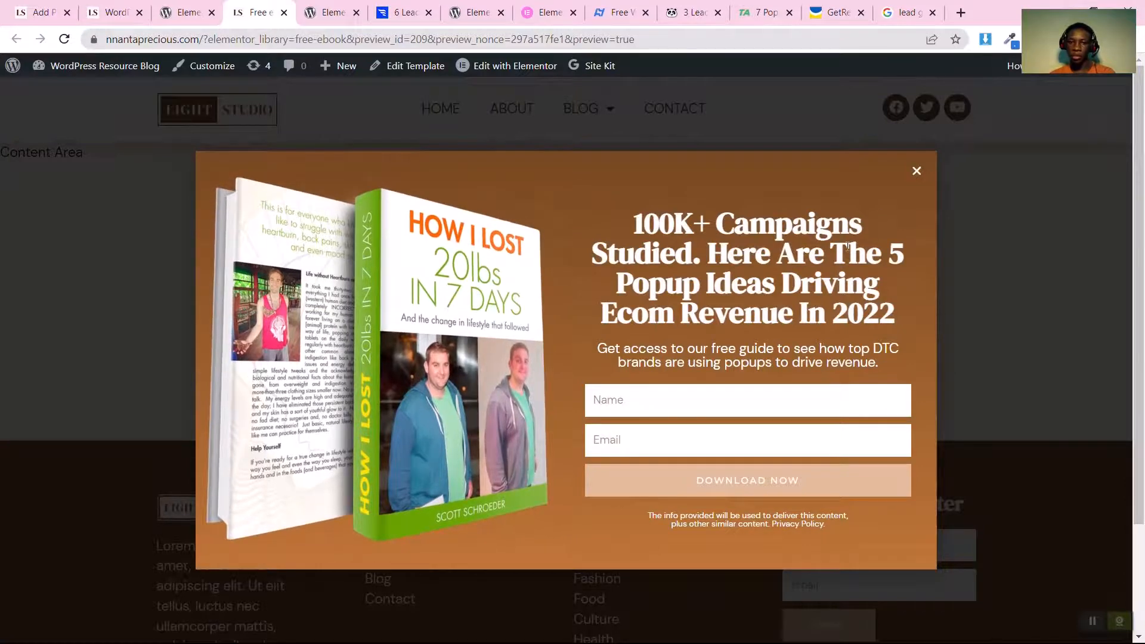
pyautogui.click(916, 172)
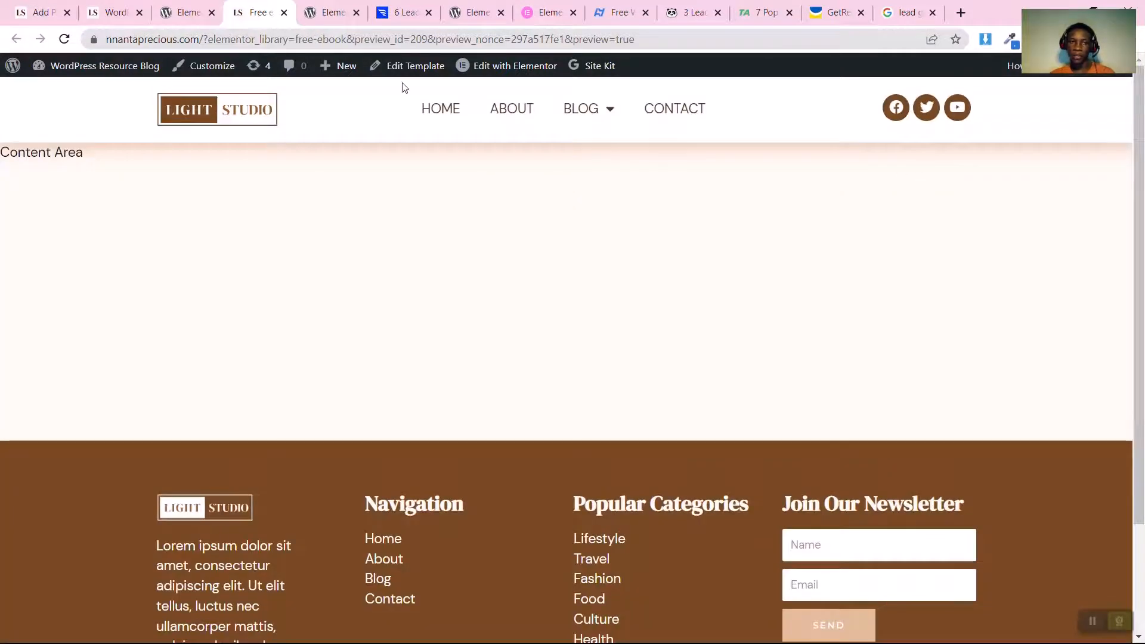
pyautogui.click(67, 41)
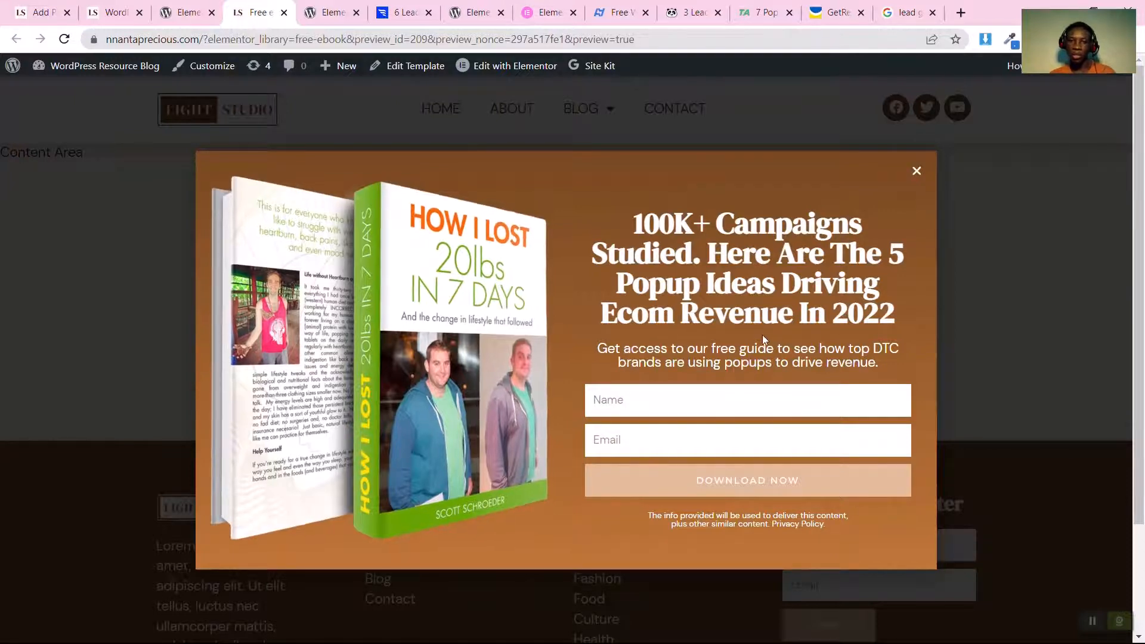
pyautogui.click(916, 171)
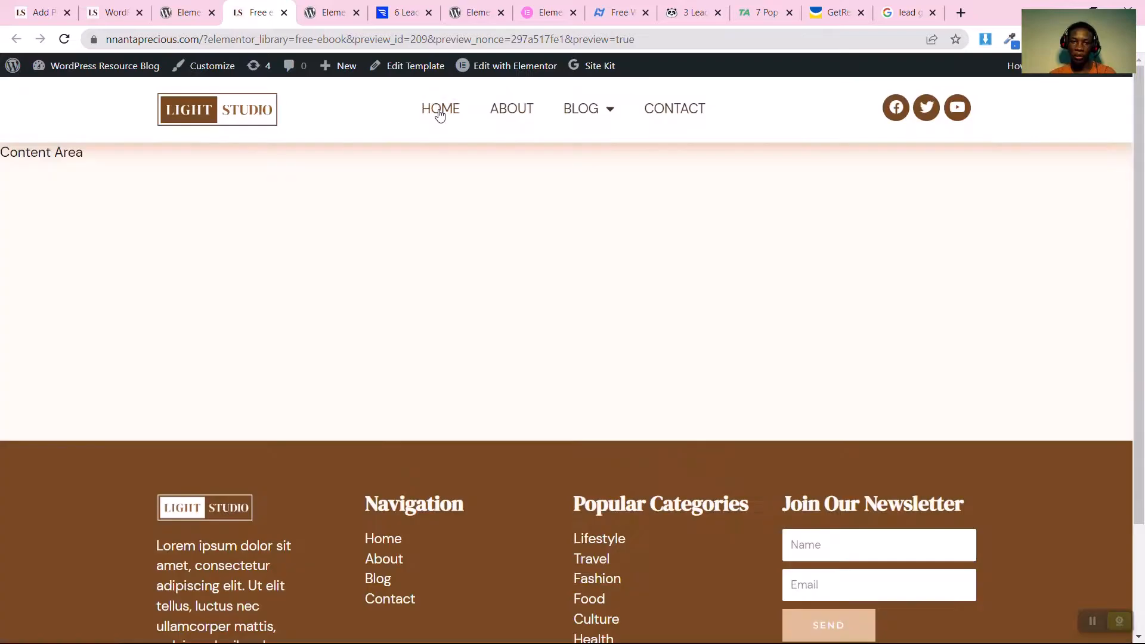
# Step: Go to the site's home page, find the free guide section, and open the page for editing in Elementor
pyautogui.click(440, 111)
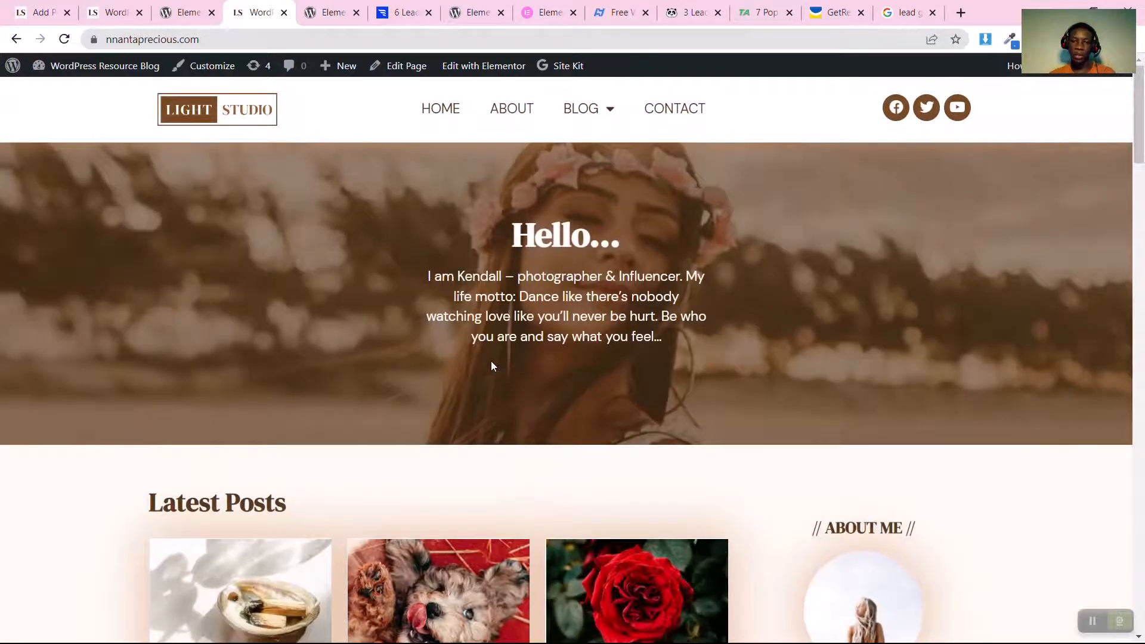
pyautogui.scroll(-15, 491, 364)
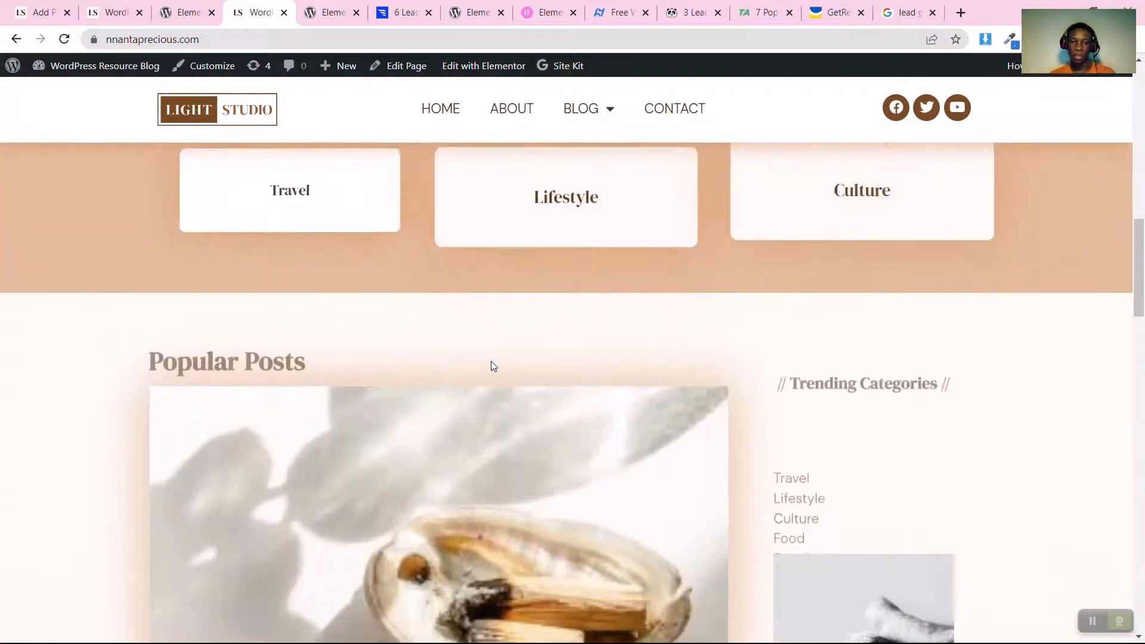
pyautogui.scroll(-20, 493, 365)
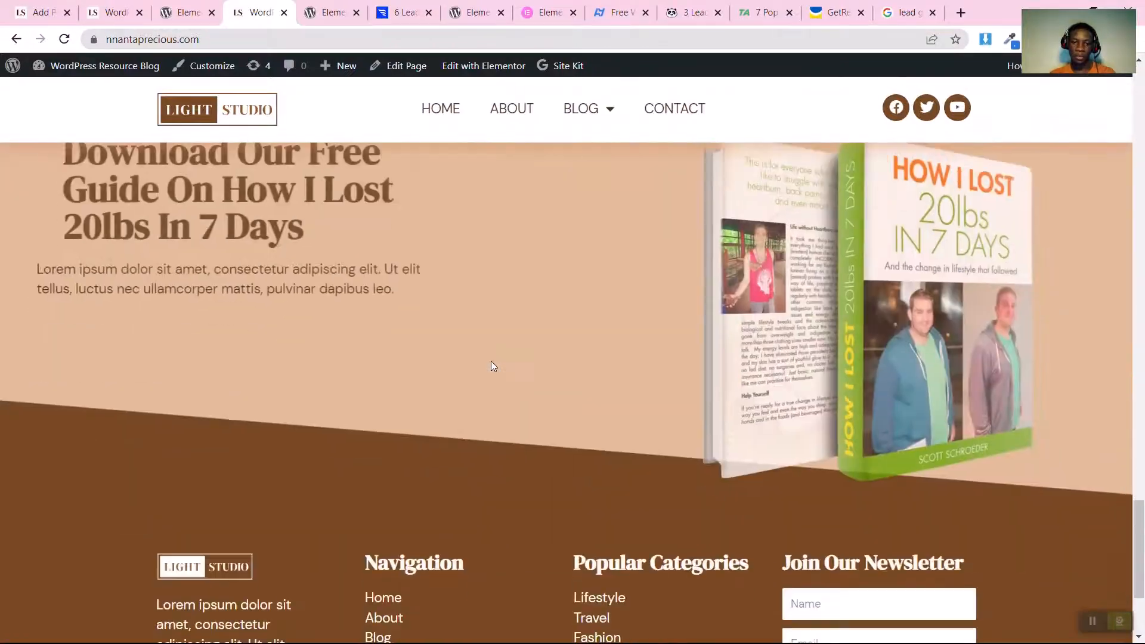
pyautogui.scroll(2, 491, 360)
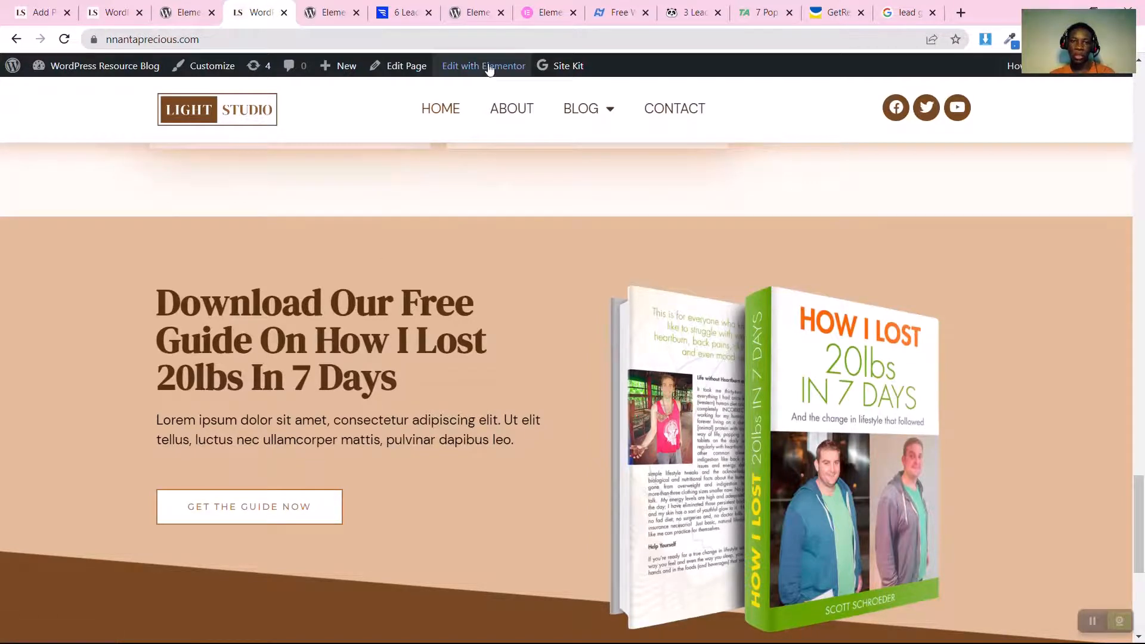
pyautogui.moveTo(488, 68)
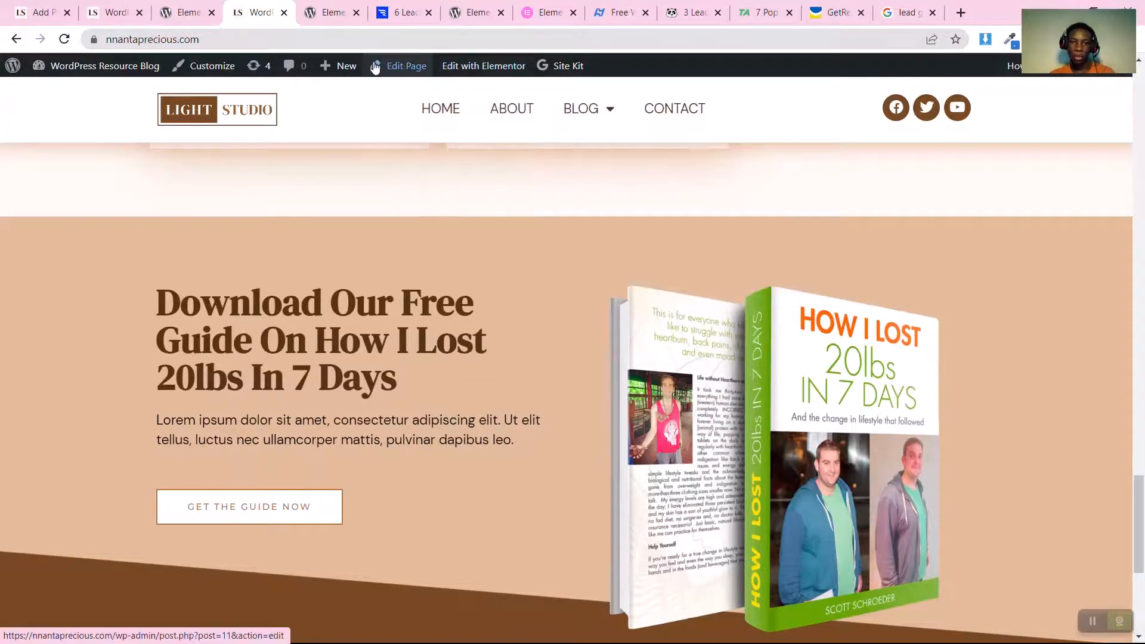
pyautogui.click(486, 66)
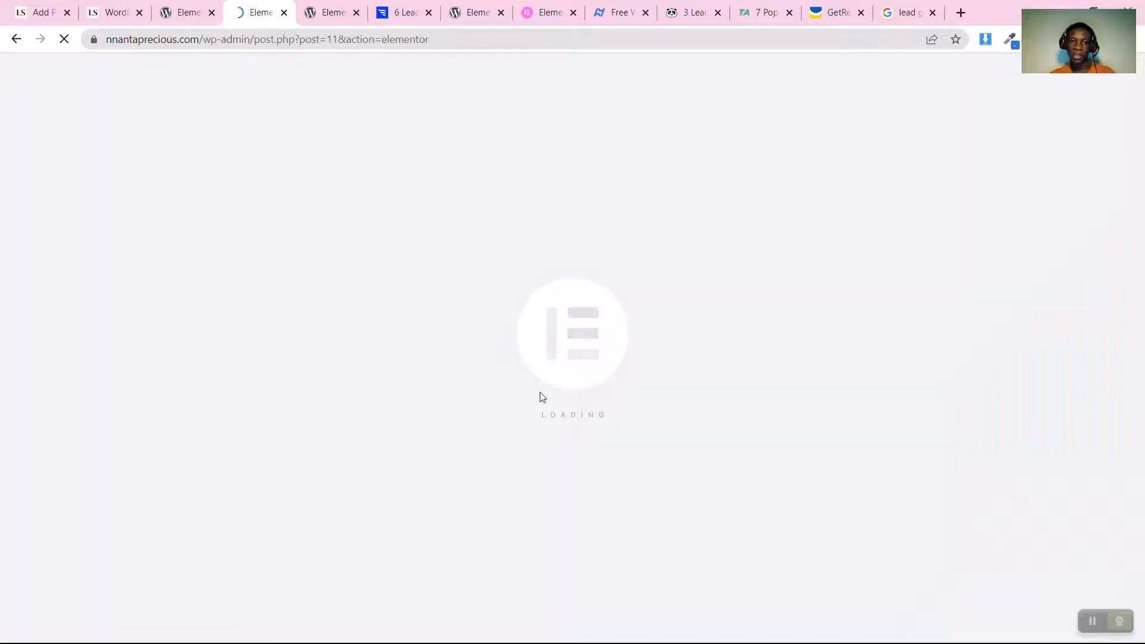
# Step: Clear the # link from the free guide section's "Get the guide now" button and link it to the Popup dynamic tag instead
pyautogui.scroll(-5, 710, 503)
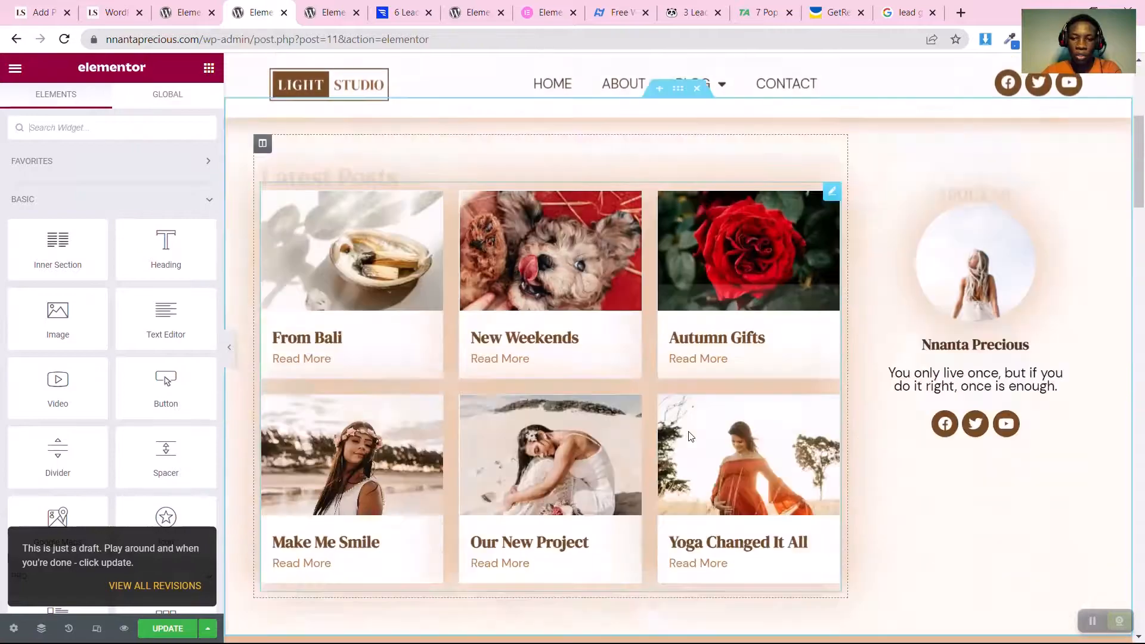
pyautogui.scroll(-15, 688, 431)
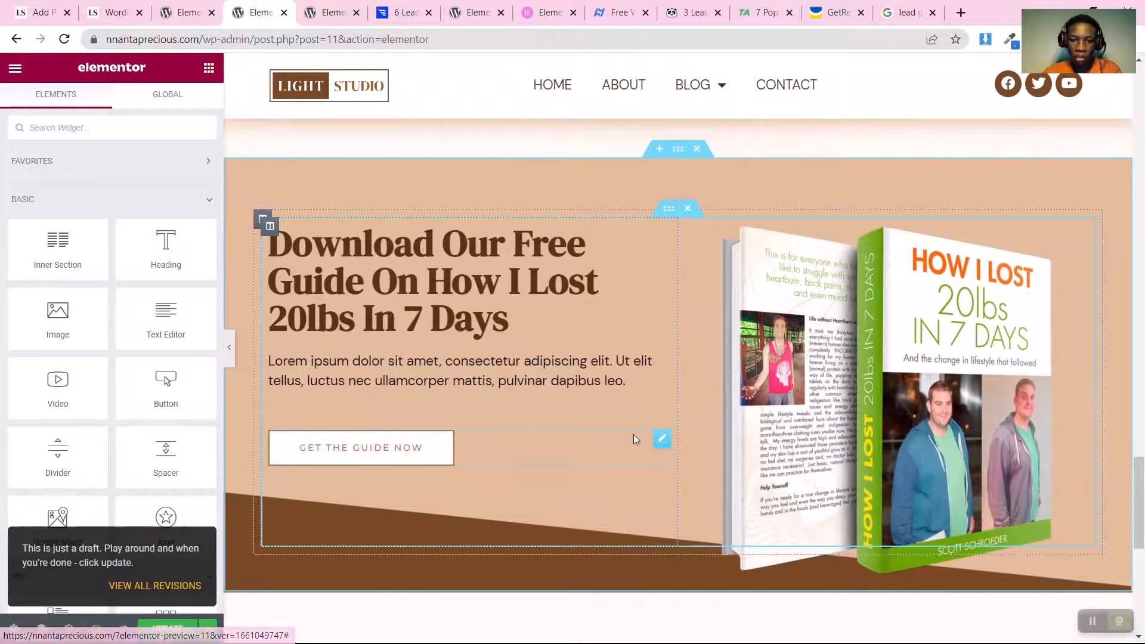
pyautogui.click(657, 440)
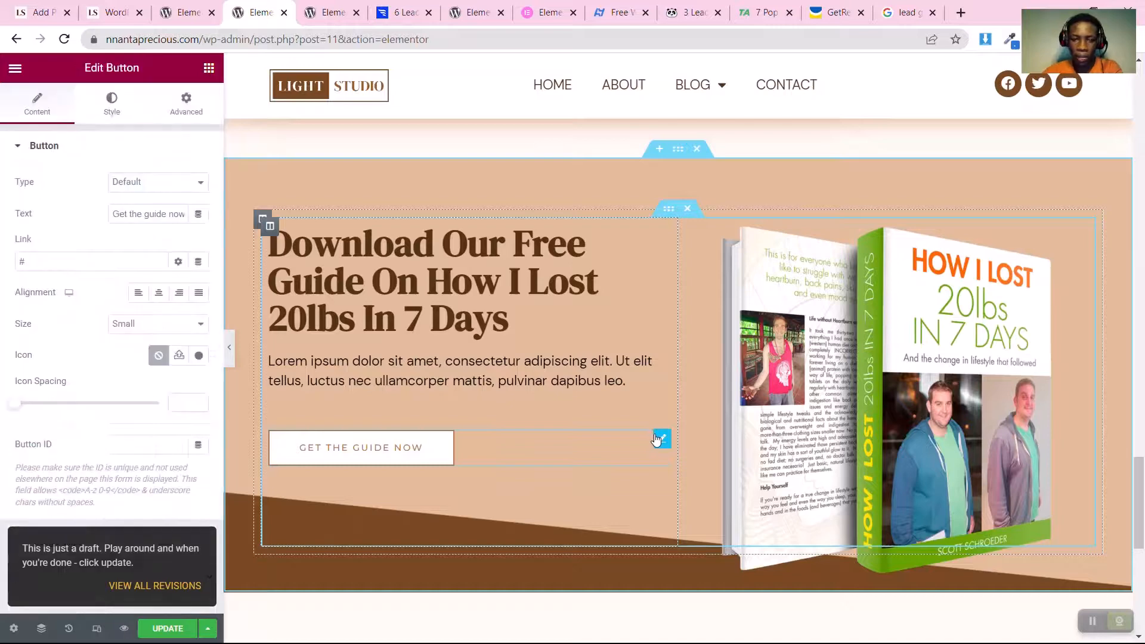
pyautogui.click(18, 260)
pyautogui.press('BackSpace')
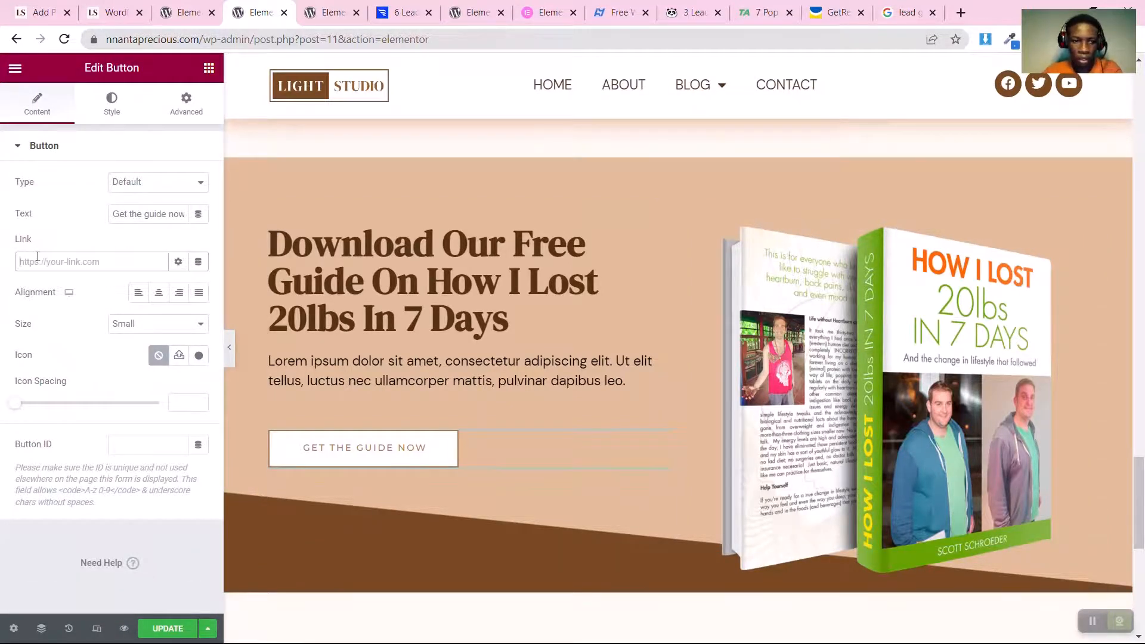
pyautogui.click(199, 263)
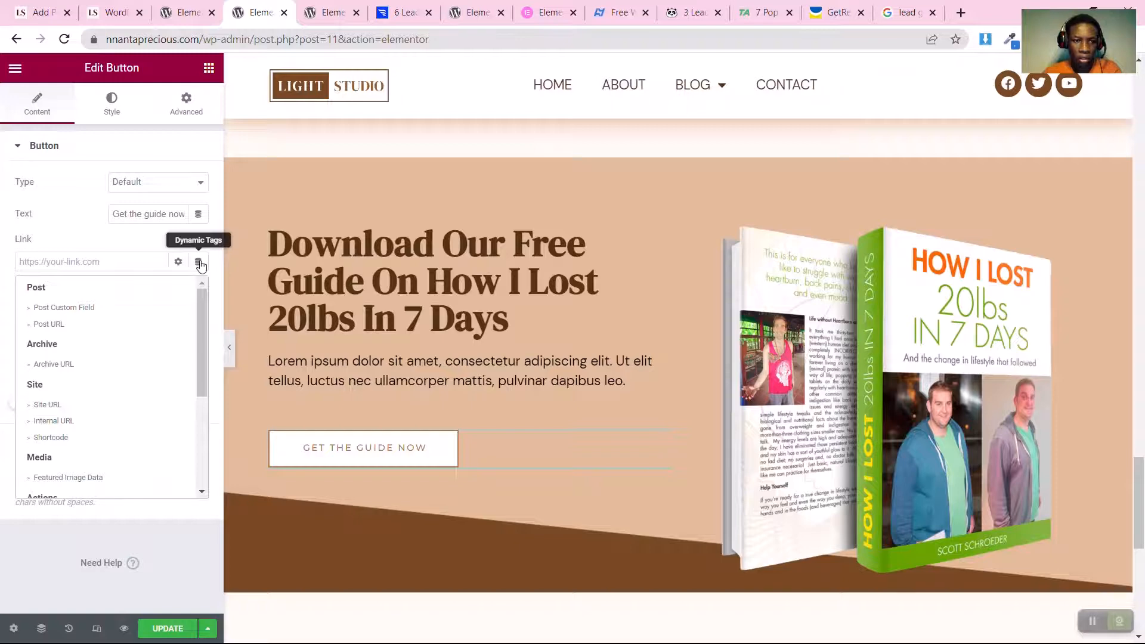
pyautogui.scroll(-3, 64, 440)
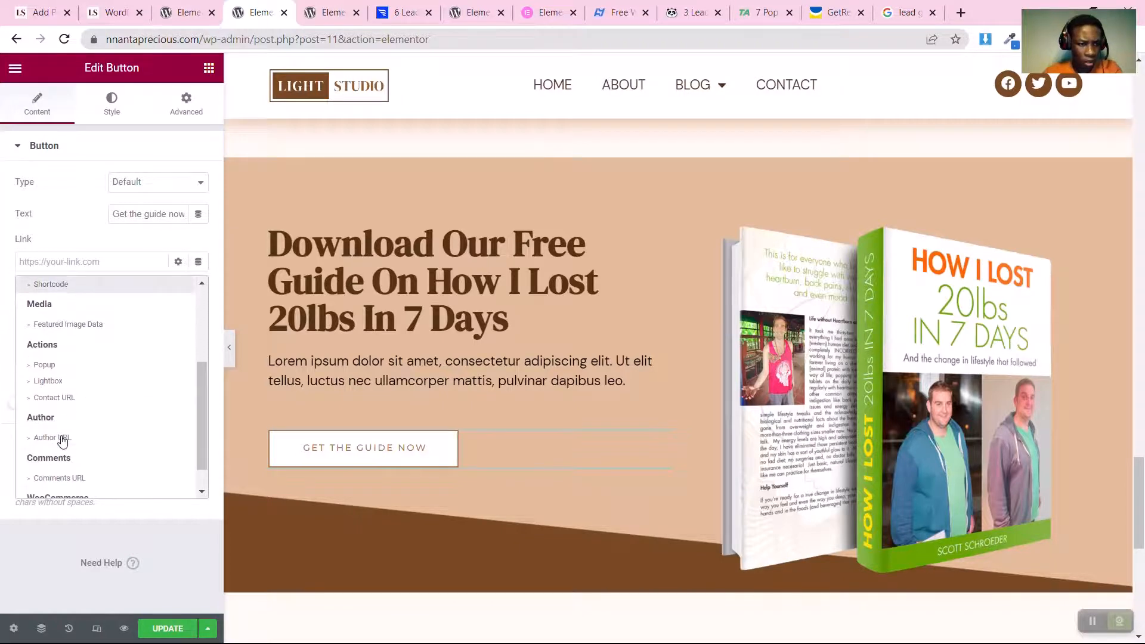
pyautogui.click(50, 367)
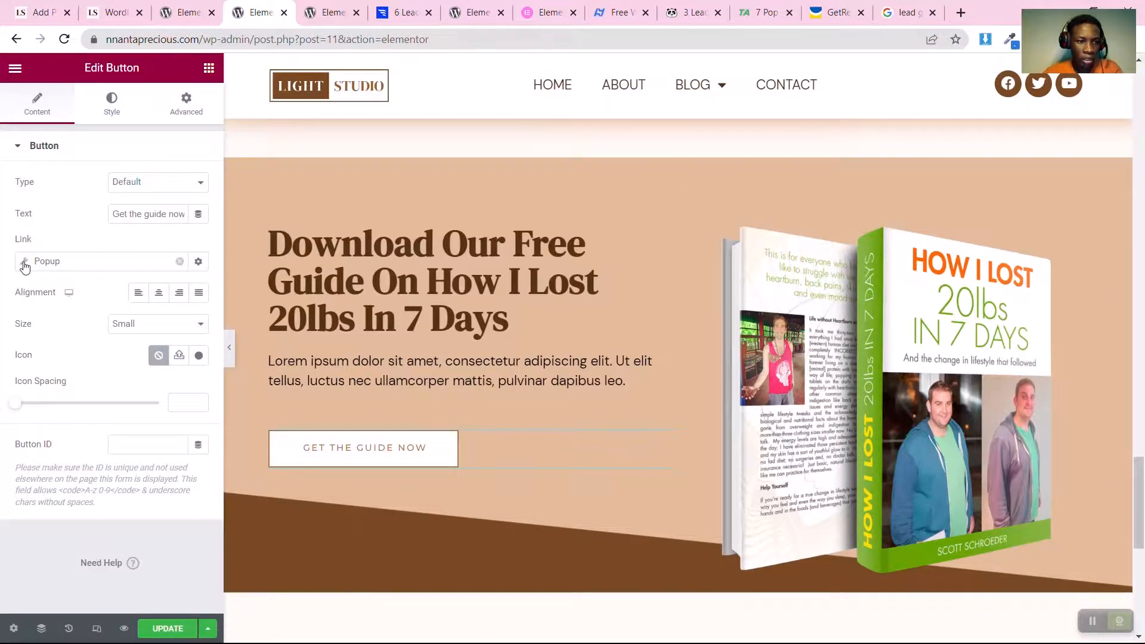
# Step: Set the button's popup link to open the Free eBook template, and update the page
pyautogui.click(24, 264)
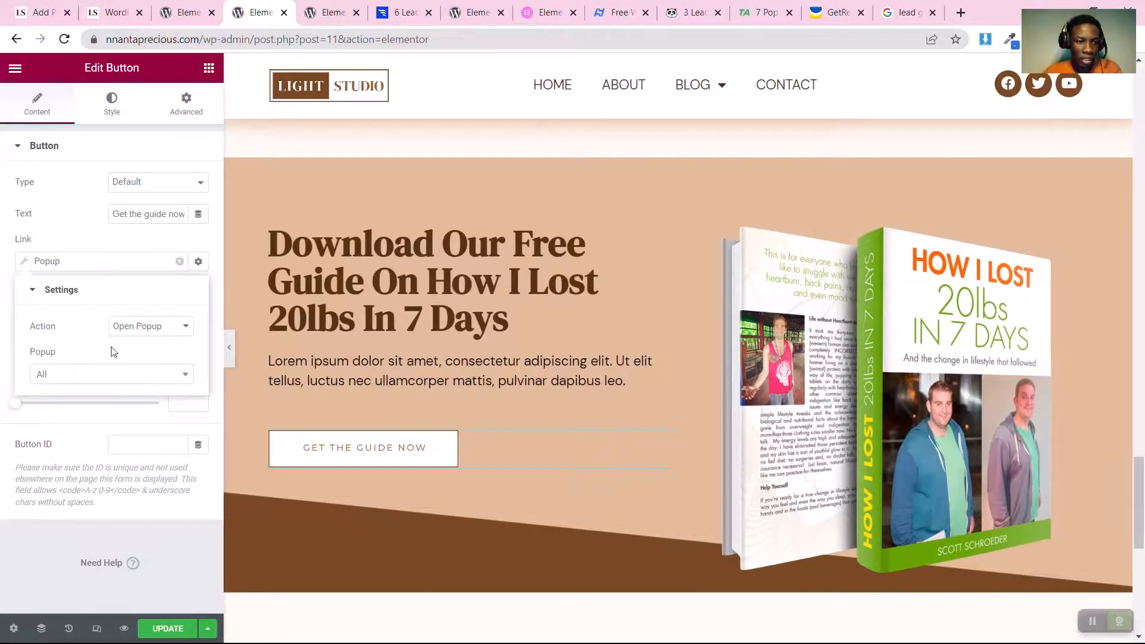
pyautogui.click(75, 375)
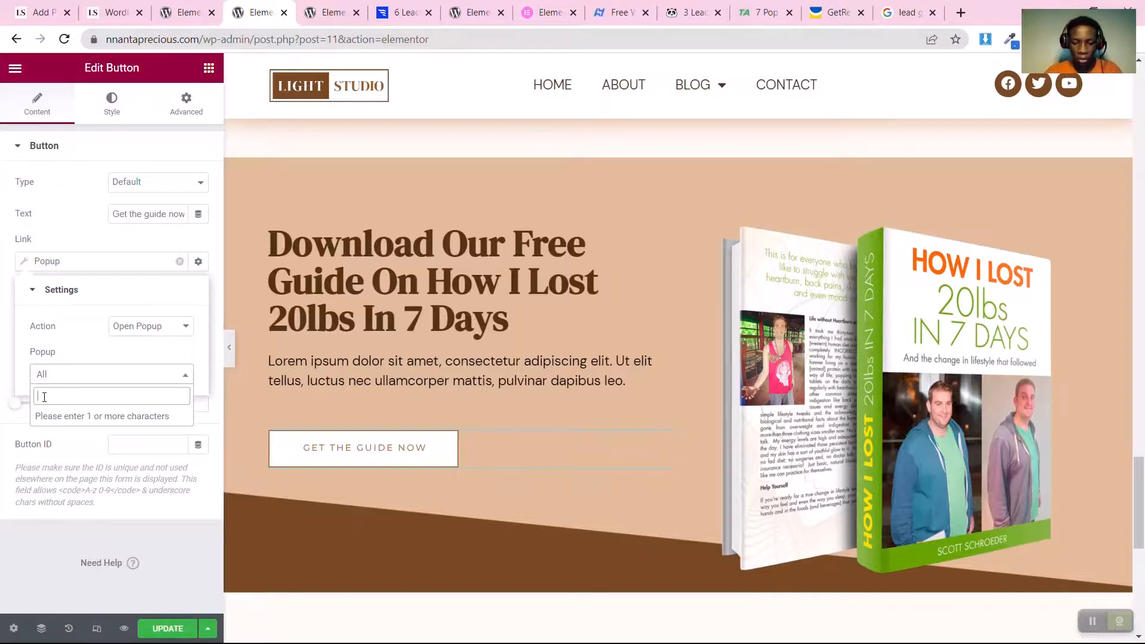
pyautogui.write('free')
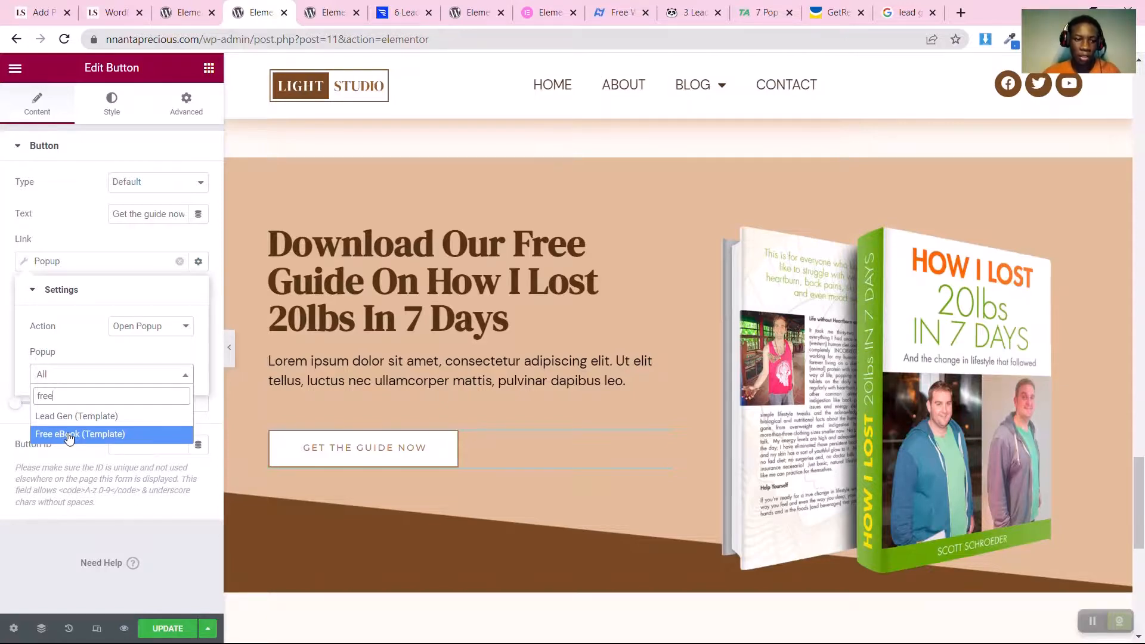
pyautogui.click(69, 437)
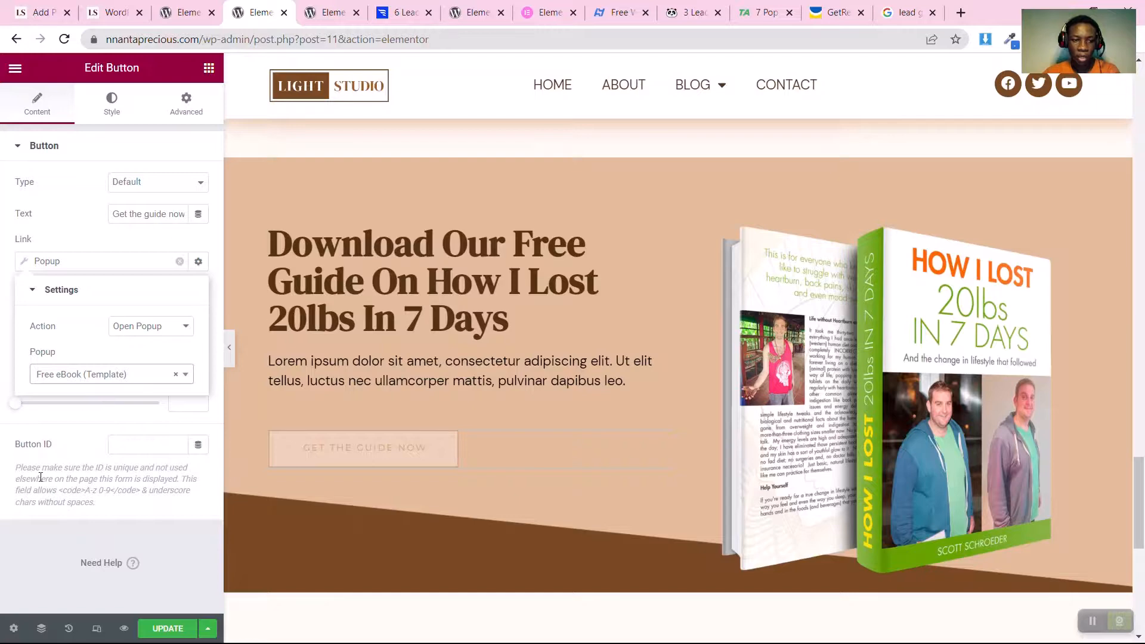
pyautogui.click(16, 562)
pyautogui.click(163, 627)
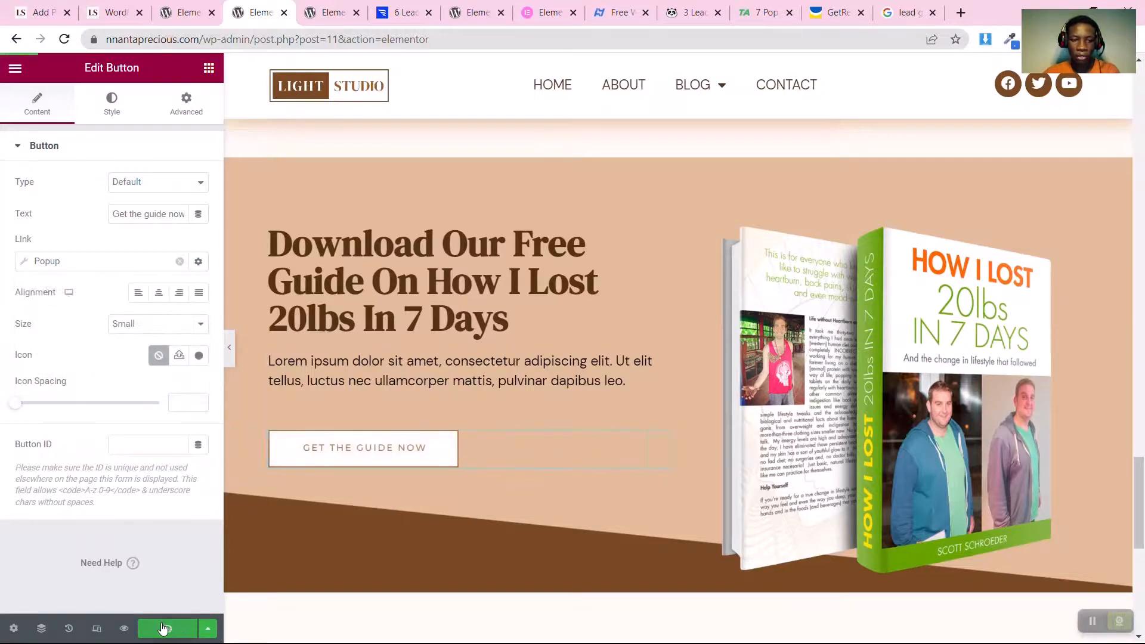
# Step: Test the guide button in the editor and on the live home page, and dismiss the popup there
pyautogui.click(334, 458)
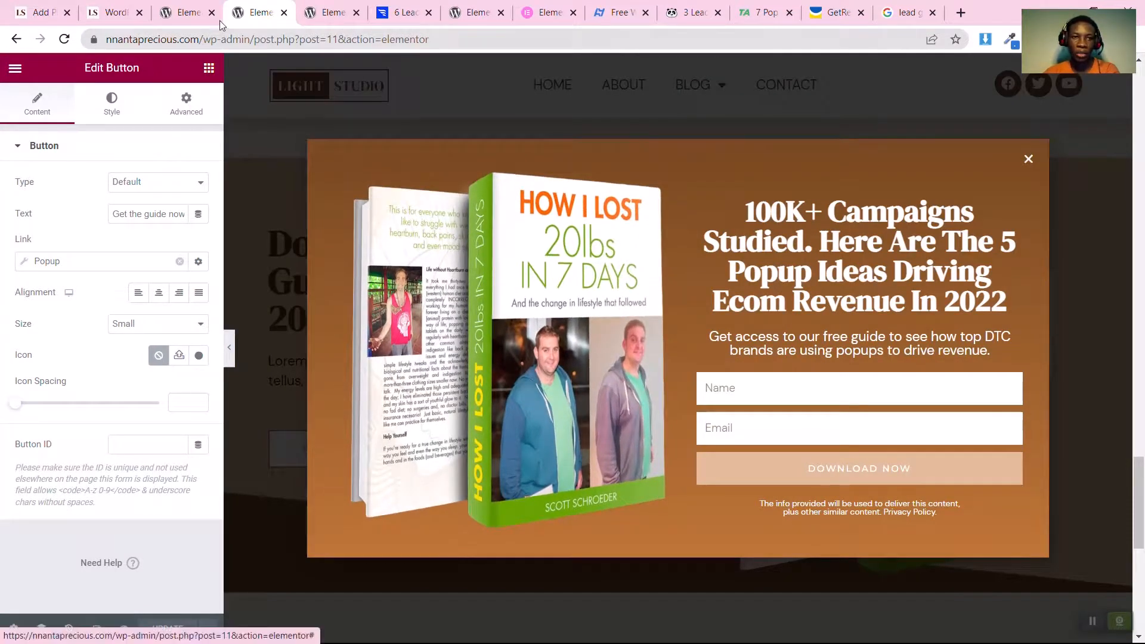
pyautogui.click(94, 9)
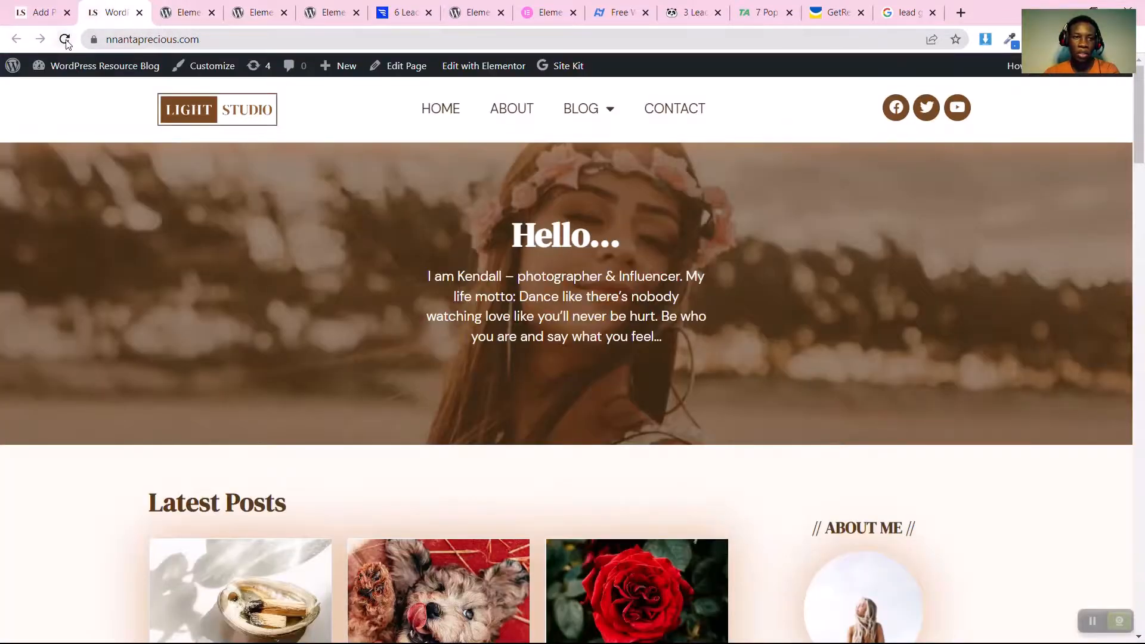
pyautogui.scroll(-10, 120, 422)
pyautogui.scroll(-10, 121, 423)
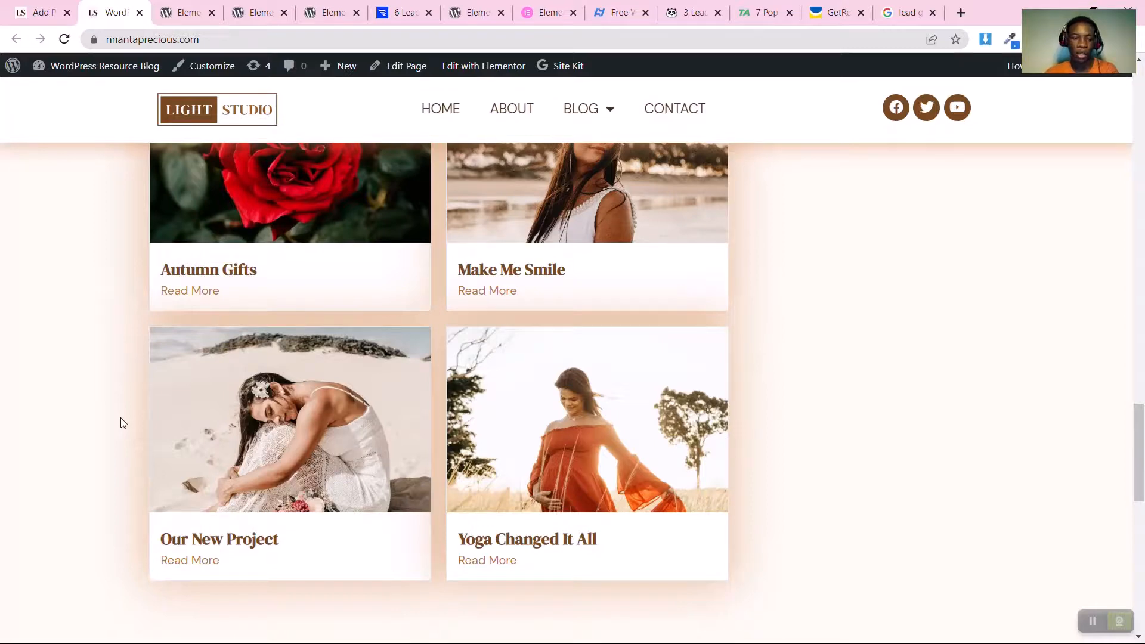
pyautogui.scroll(-6, 122, 422)
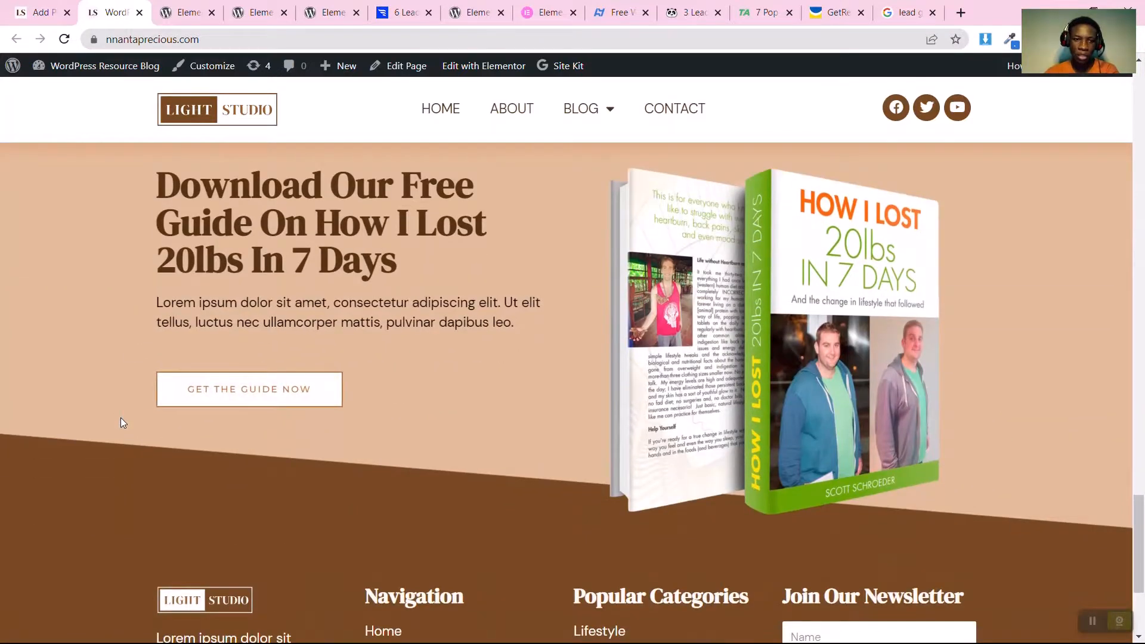
pyautogui.click(242, 392)
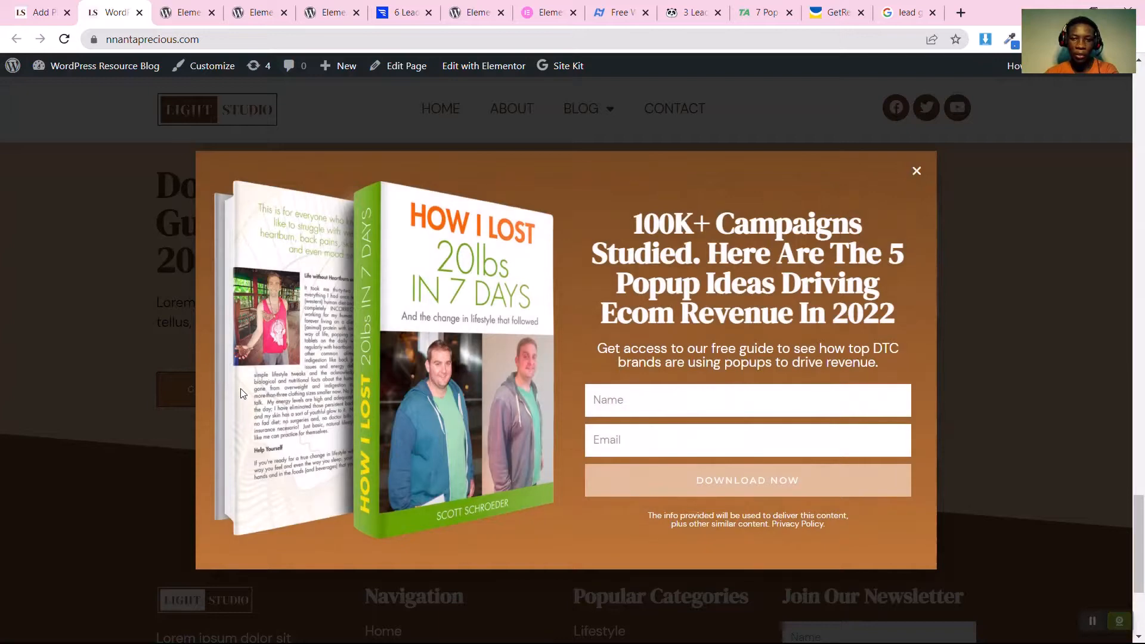
pyautogui.click(916, 172)
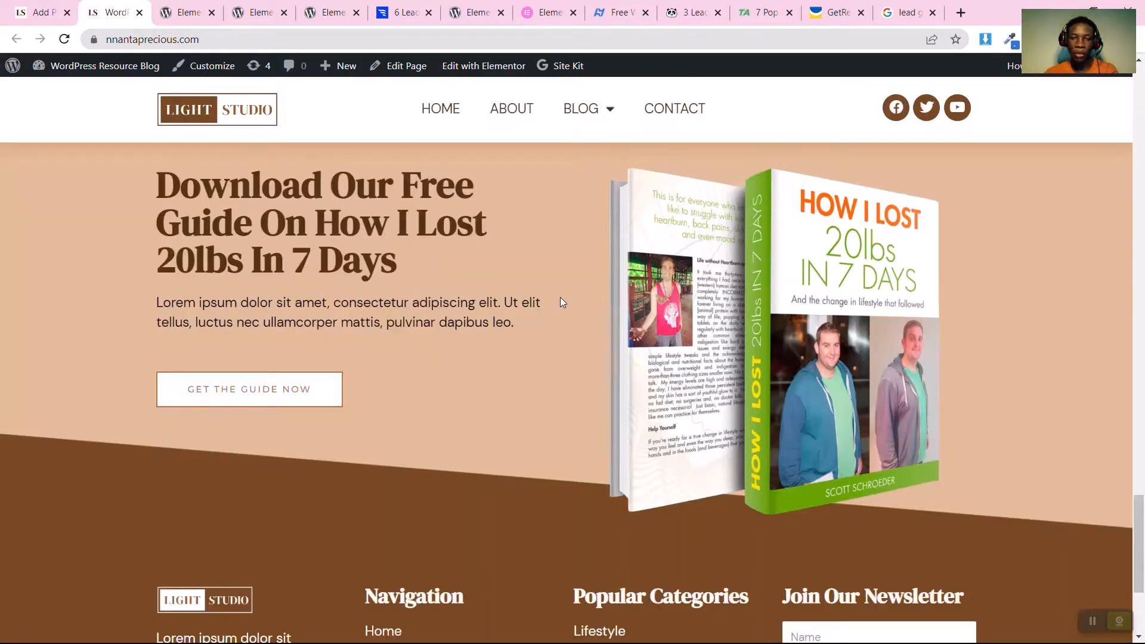
pyautogui.scroll(3, 559, 303)
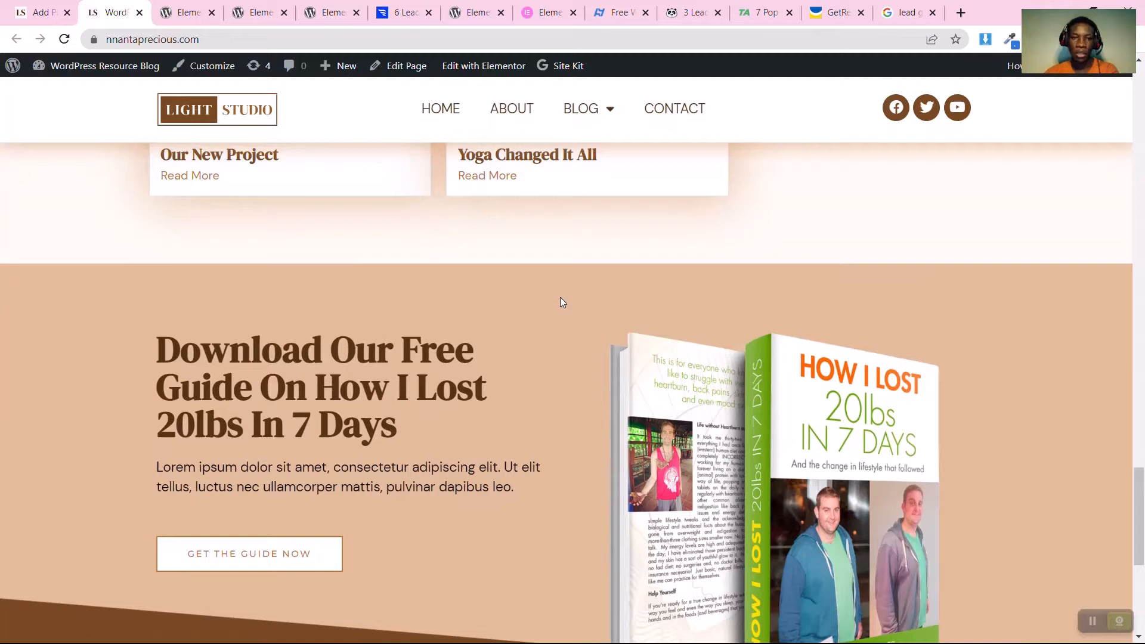